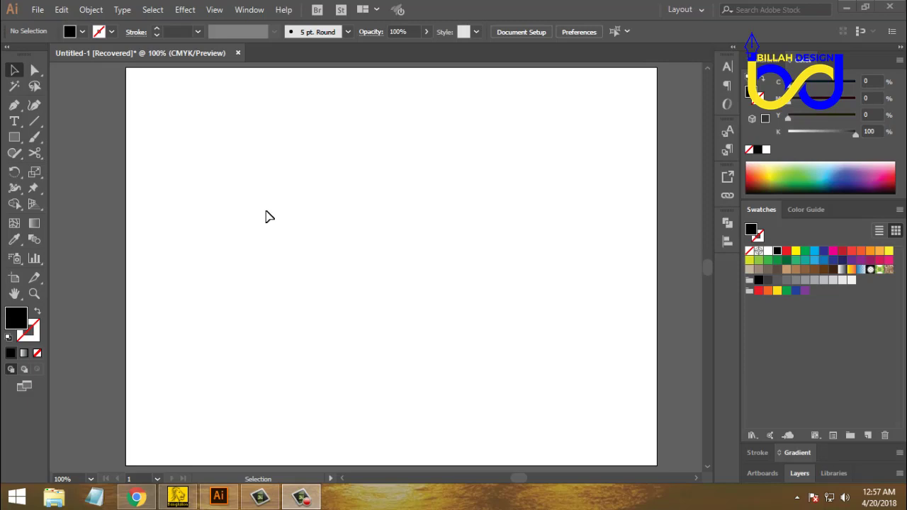
Step: Start a text object on the artboard with its font size set to 72 pt
key(ctrl+minus)
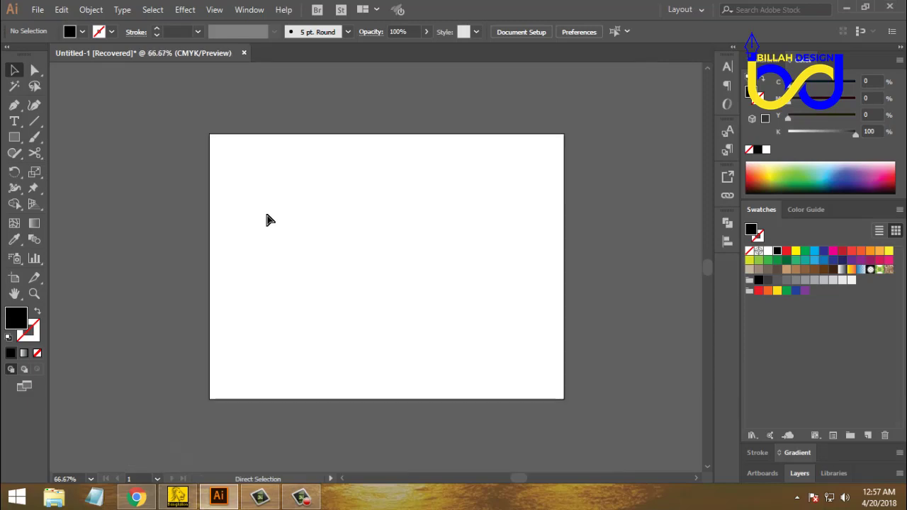
key(ctrl+plus)
key(space)
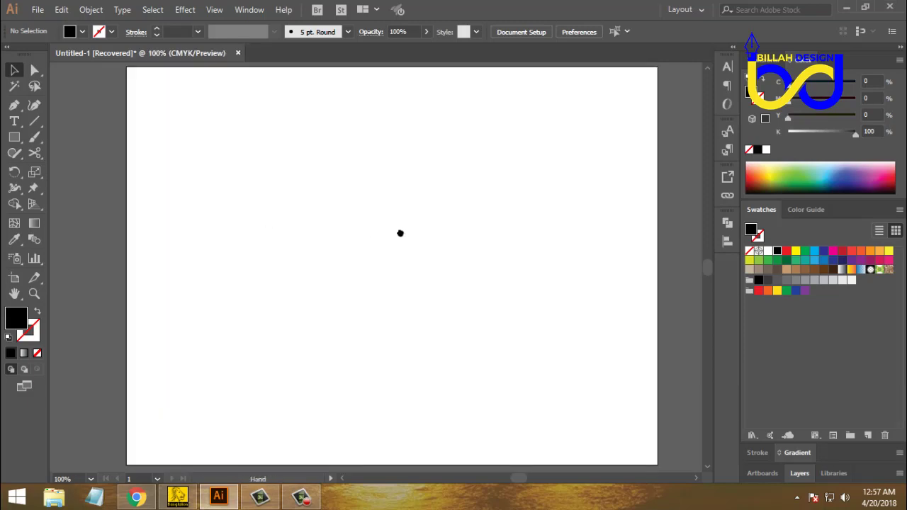
mouse_move(401, 233)
mouse_down()
mouse_move(392, 243)
mouse_move(388, 233)
mouse_up()
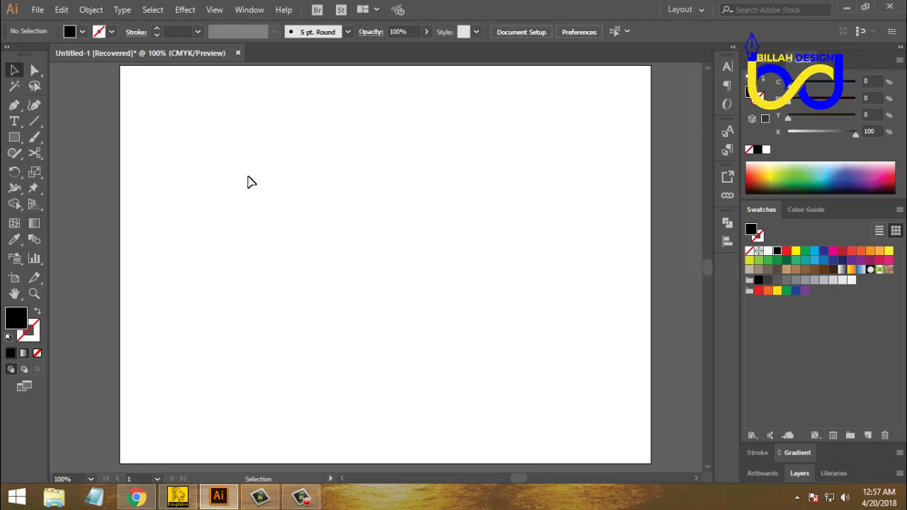
click(14, 122)
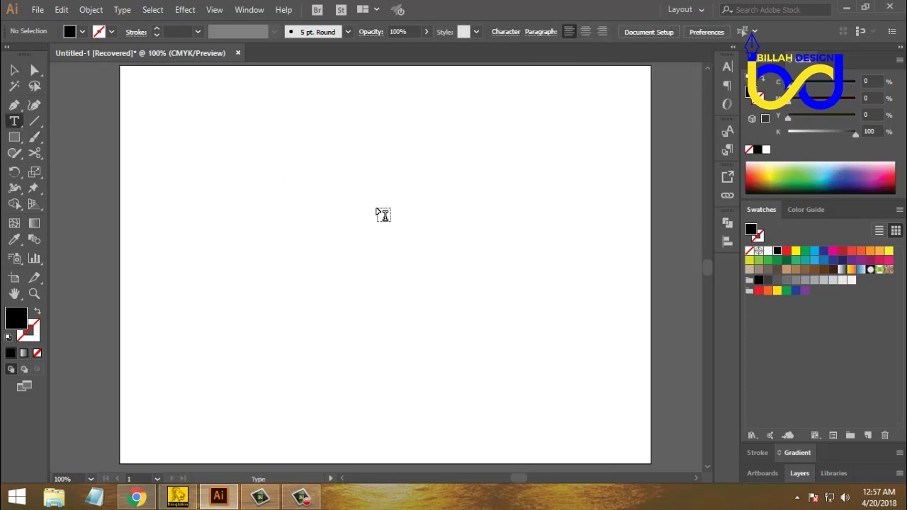
click(337, 208)
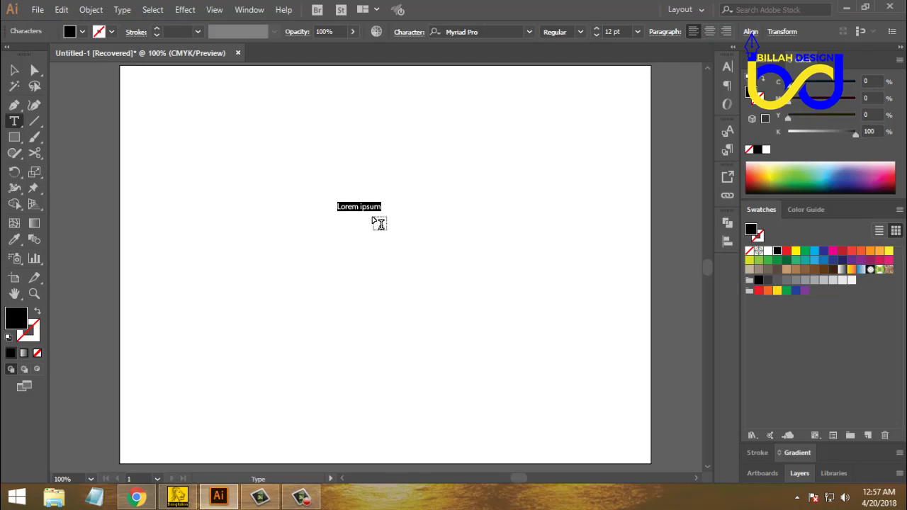
right_click(363, 209)
mouse_move(401, 280)
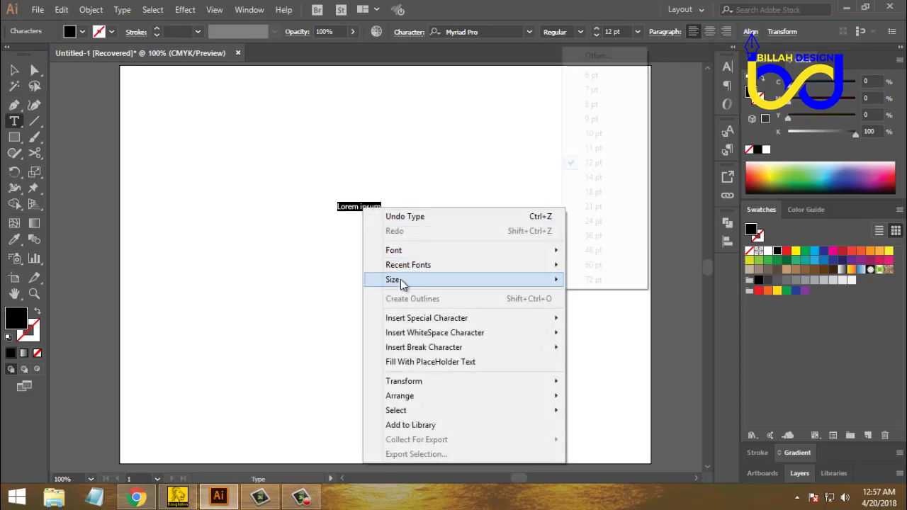
click(588, 280)
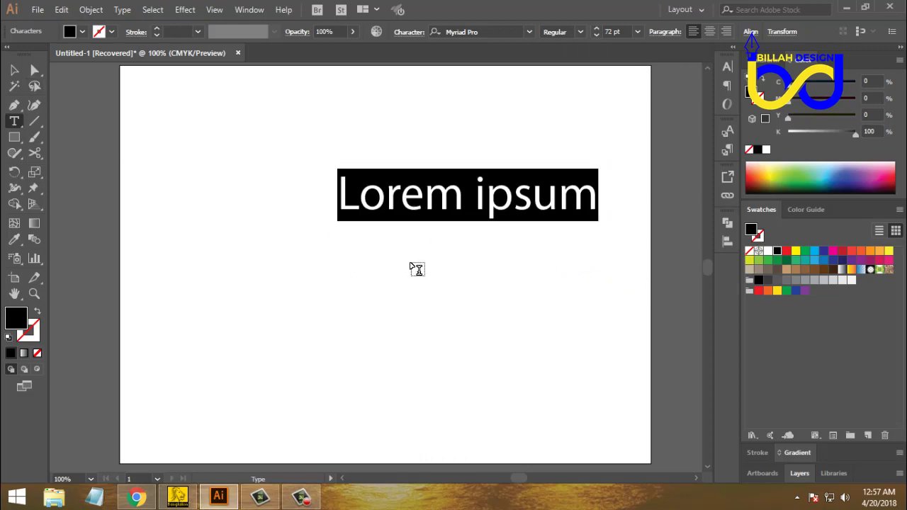
Step: Type 'dp', scale it up to about 164.55 pt and move it slightly down
text(d)
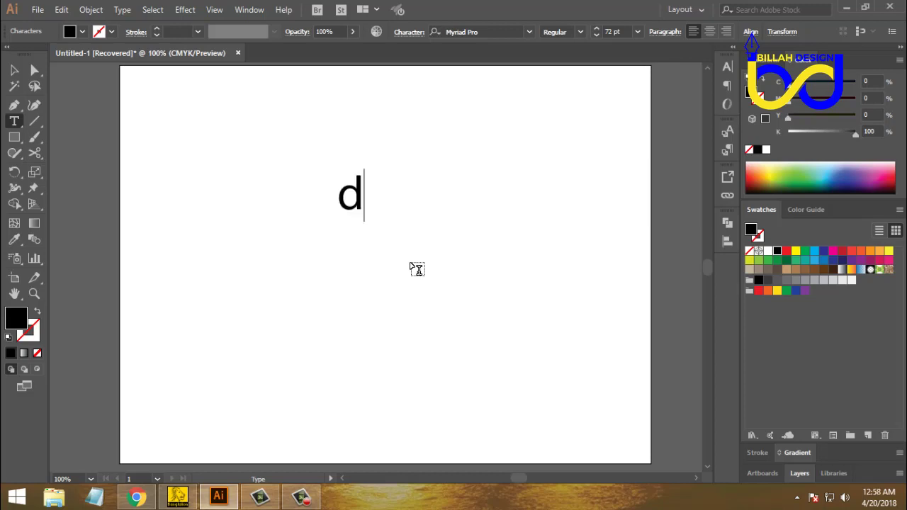
text(p)
click(13, 69)
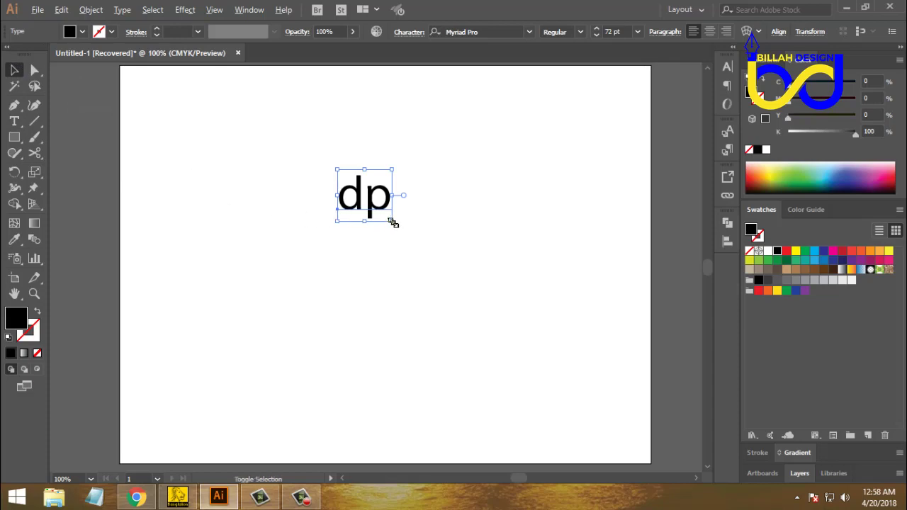
drag(393, 223, 426, 254)
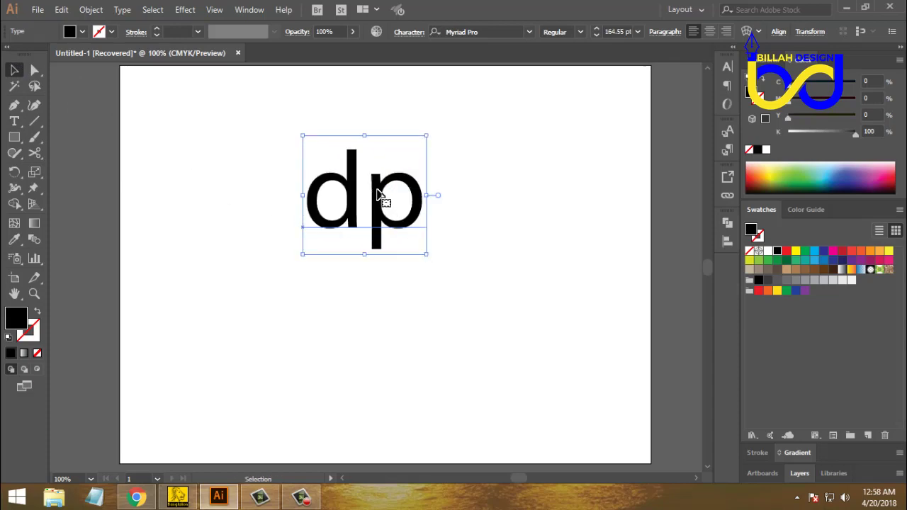
drag(379, 195, 395, 224)
click(468, 278)
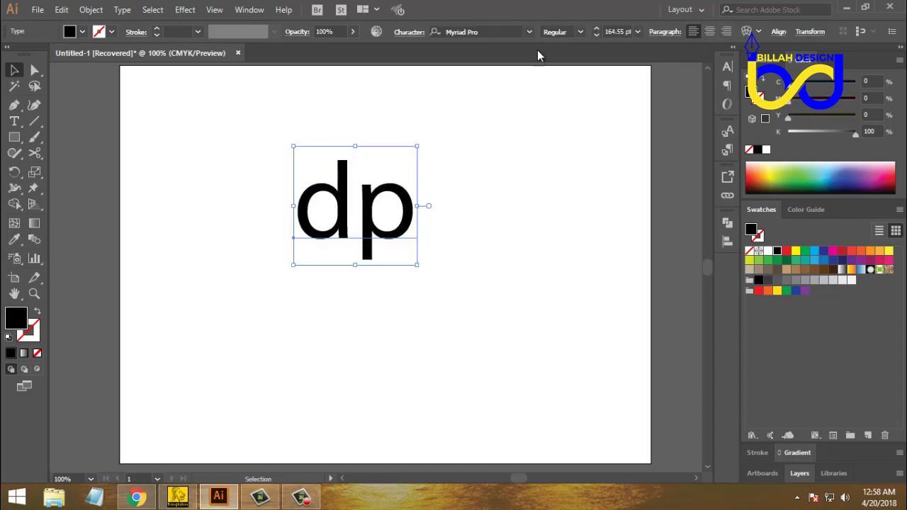
Step: Change the dp font to Montserrat with SemiBold weight and nudge it slightly up and right
click(528, 31)
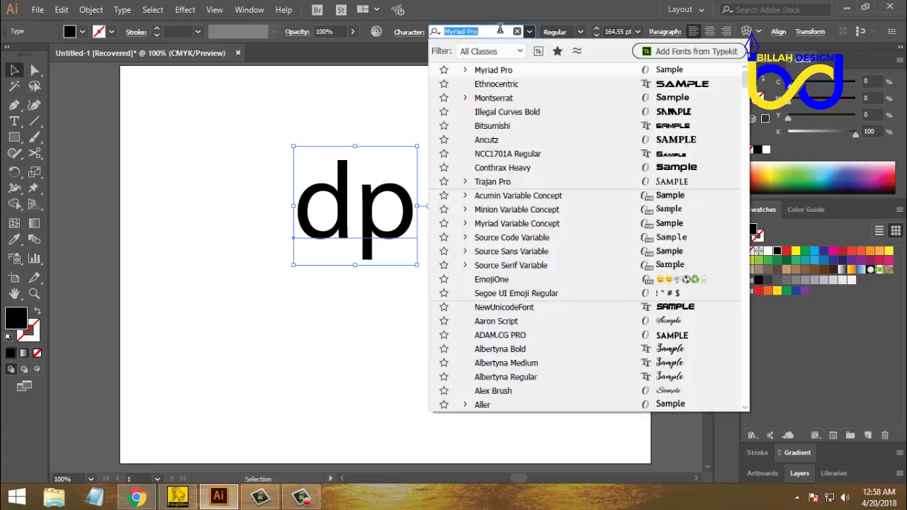
click(496, 98)
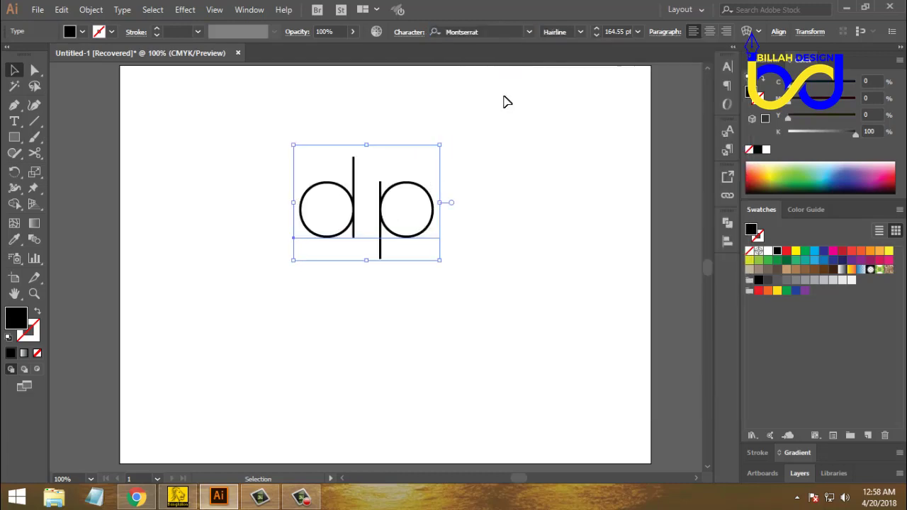
click(580, 31)
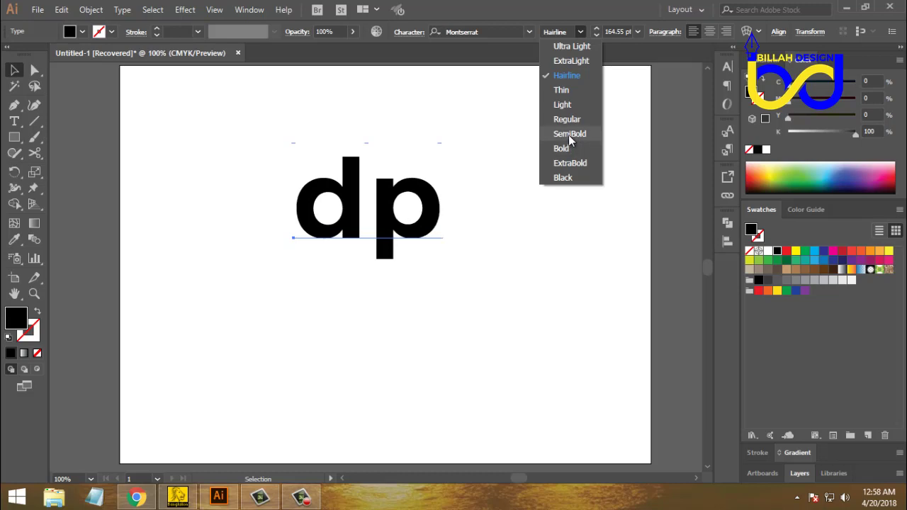
click(569, 134)
click(513, 218)
drag(433, 205, 400, 203)
click(517, 248)
Step: Create outlines from the dp text and ungroup it into separate letters
right_click(399, 196)
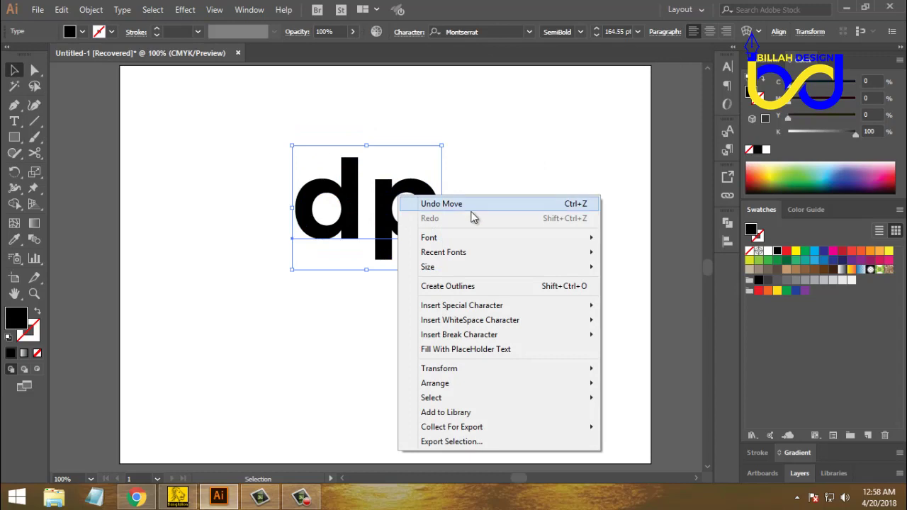
click(453, 286)
right_click(488, 222)
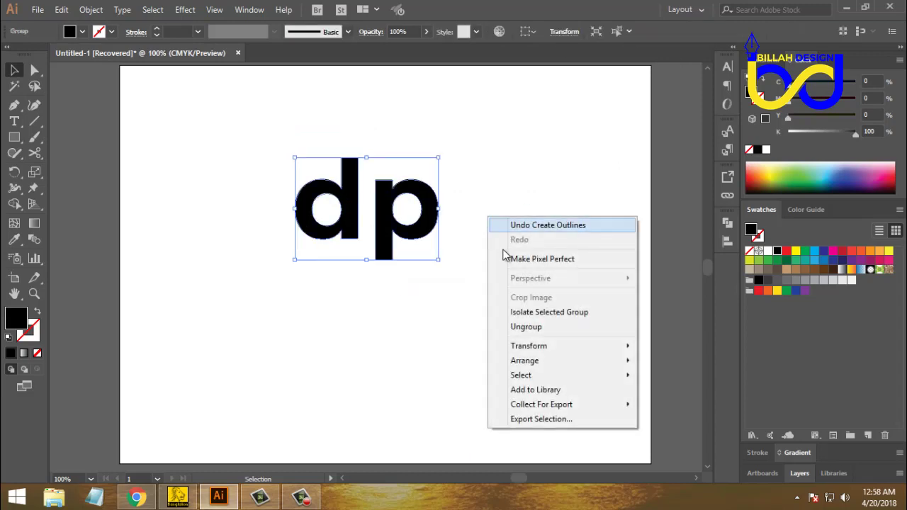
click(526, 327)
click(517, 277)
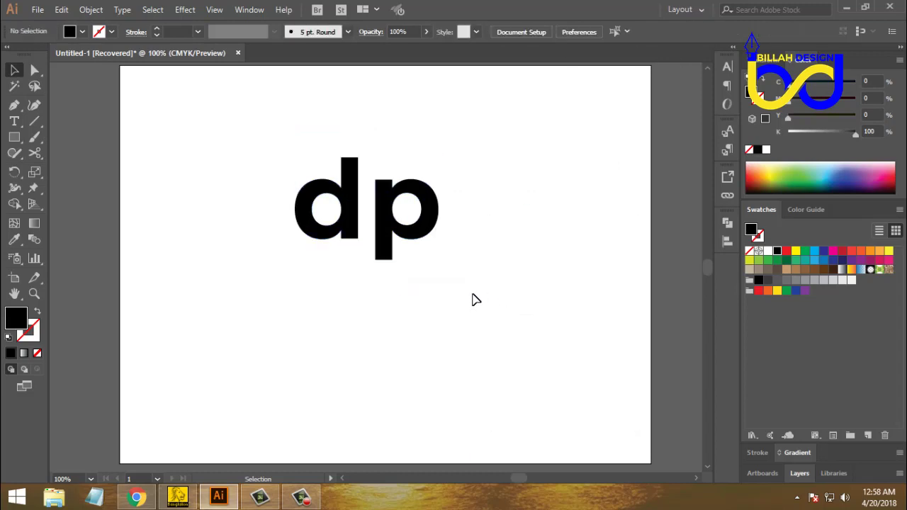
Step: Select both the d and p and Alt-drag a copy toward the upper left
click(386, 201)
click(459, 309)
click(391, 202)
click(364, 237)
click(353, 230)
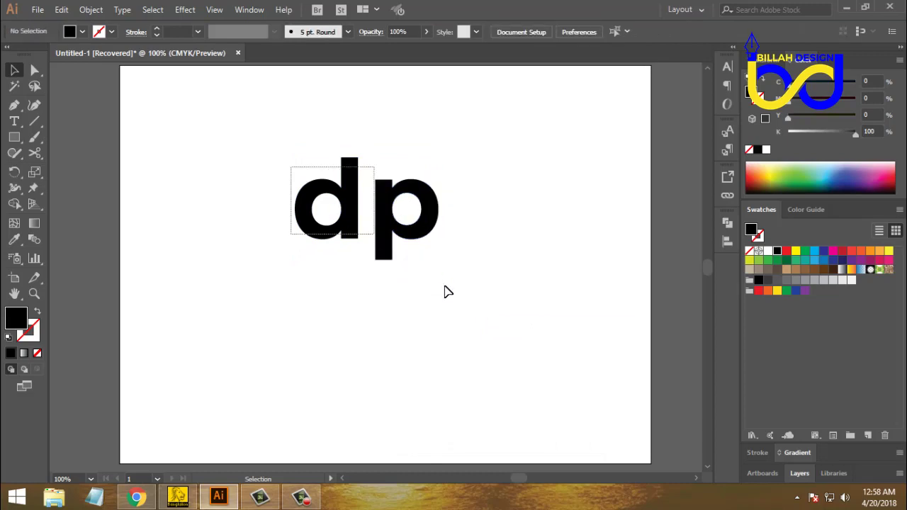
shift+click(405, 219)
drag(377, 216, 231, 143)
click(479, 300)
mouse_move(482, 281)
mouse_down()
mouse_move(500, 312)
mouse_move(494, 284)
mouse_up()
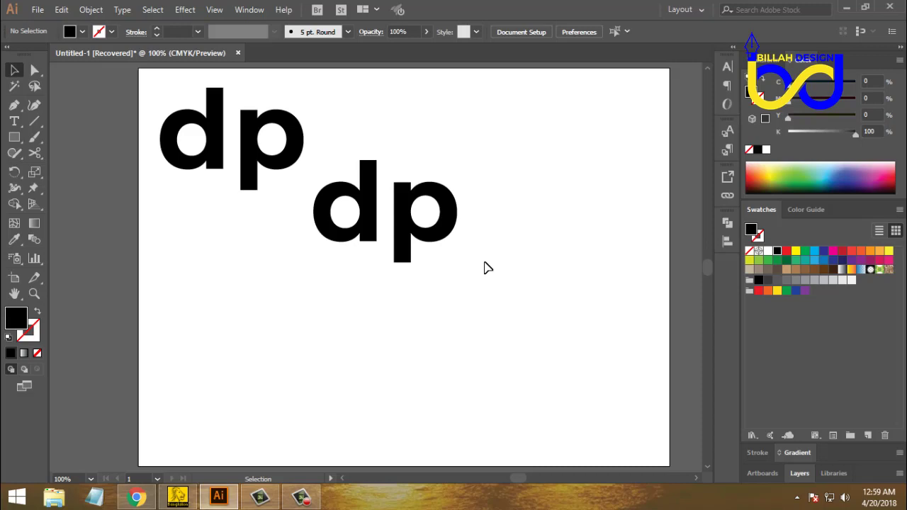
Step: Move the lower p away from the d, then copy and paste a duplicate d
drag(446, 219, 238, 246)
click(390, 276)
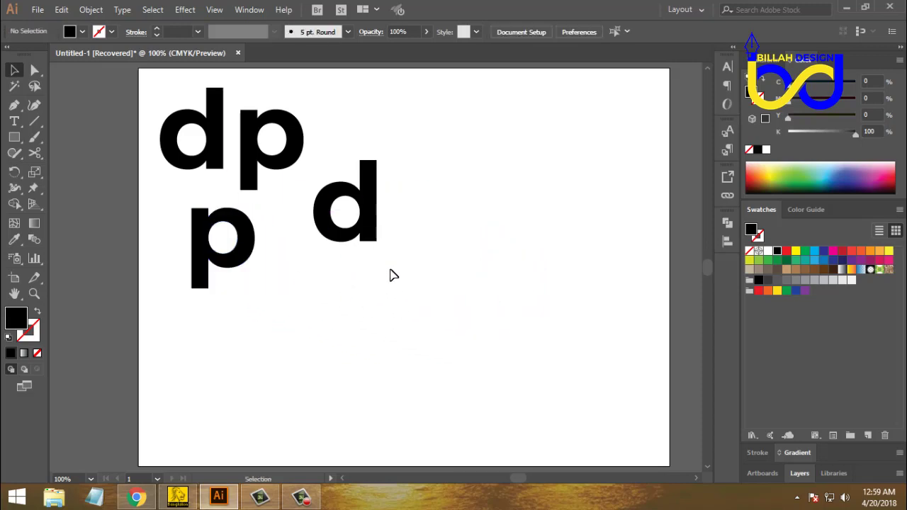
click(371, 208)
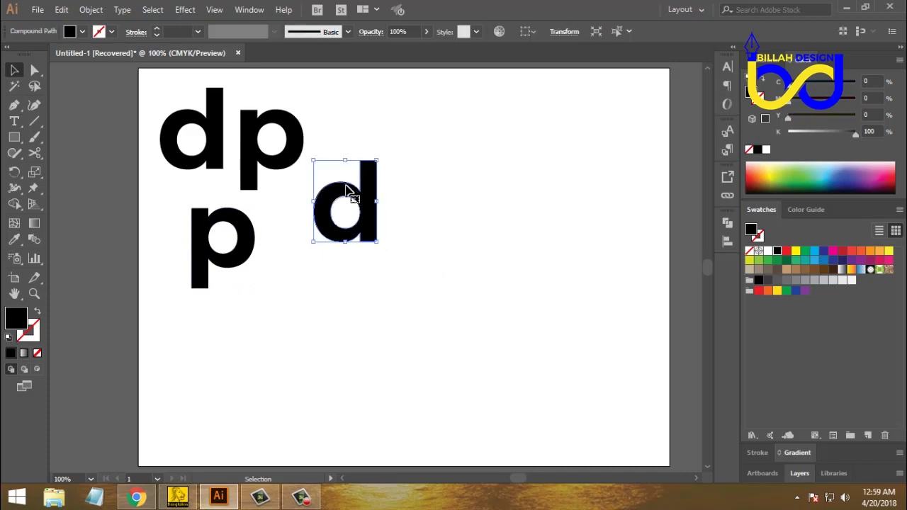
click(62, 9)
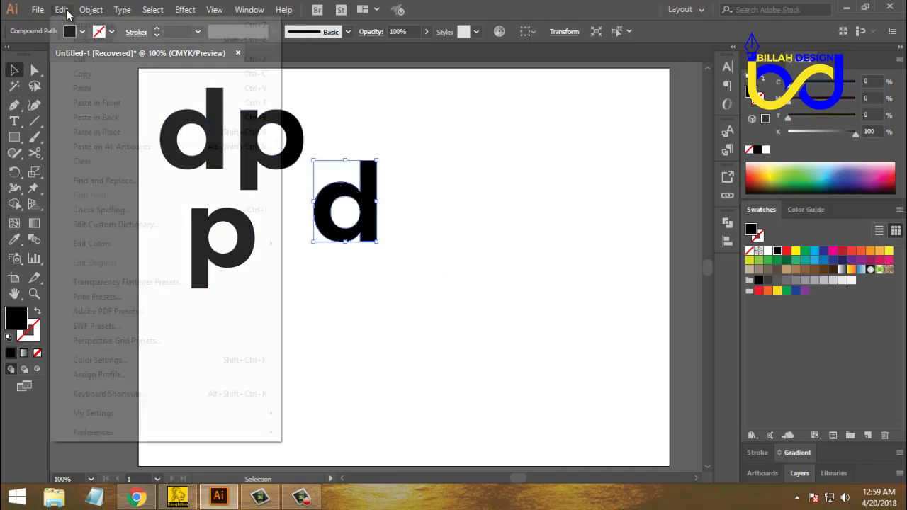
click(90, 74)
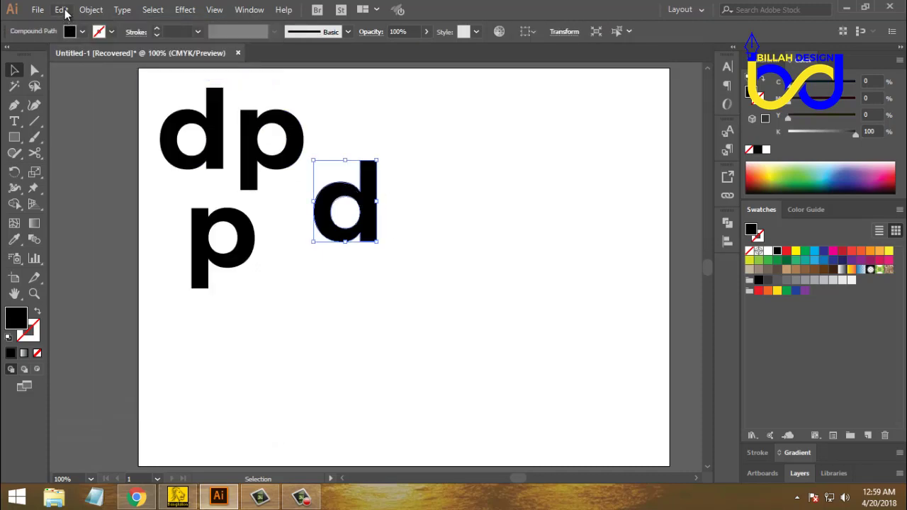
click(62, 9)
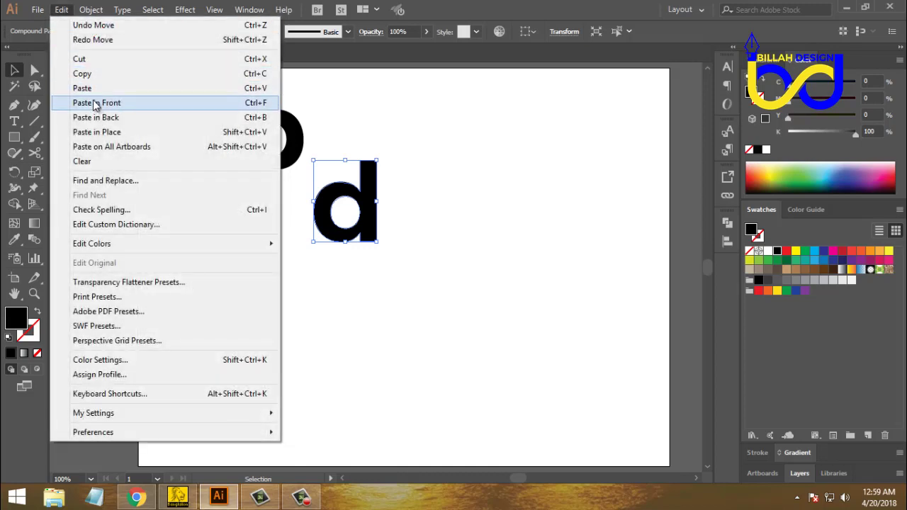
click(82, 87)
click(438, 315)
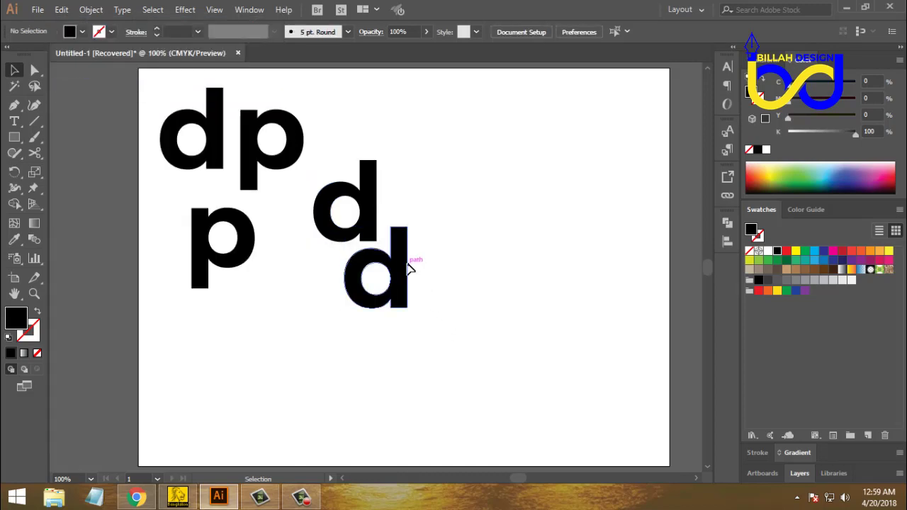
Step: Place the pasted d to the right and rotate it 180° into a p beside the d
drag(411, 262, 472, 220)
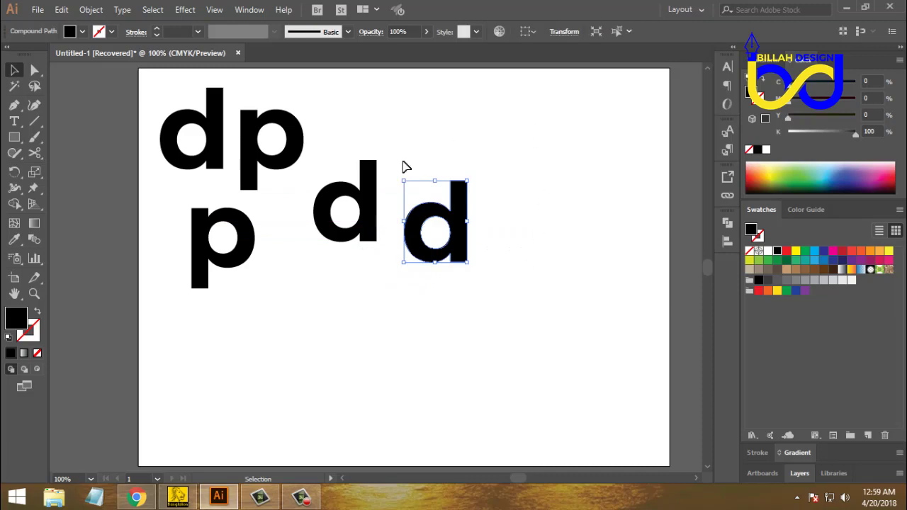
click(574, 311)
click(462, 255)
drag(472, 180, 390, 259)
click(449, 342)
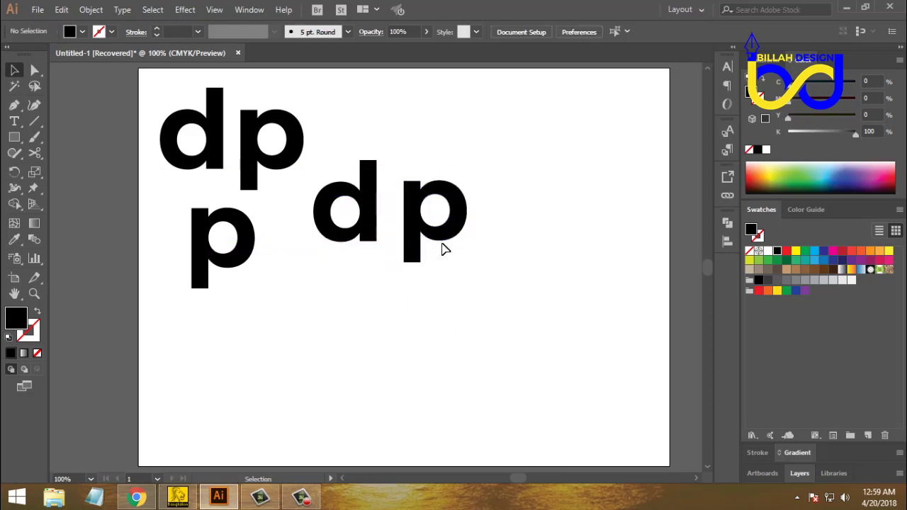
drag(445, 236, 440, 203)
click(481, 312)
Step: Select the new d and p and align their bottoms with Vertical Align Bottom
click(441, 287)
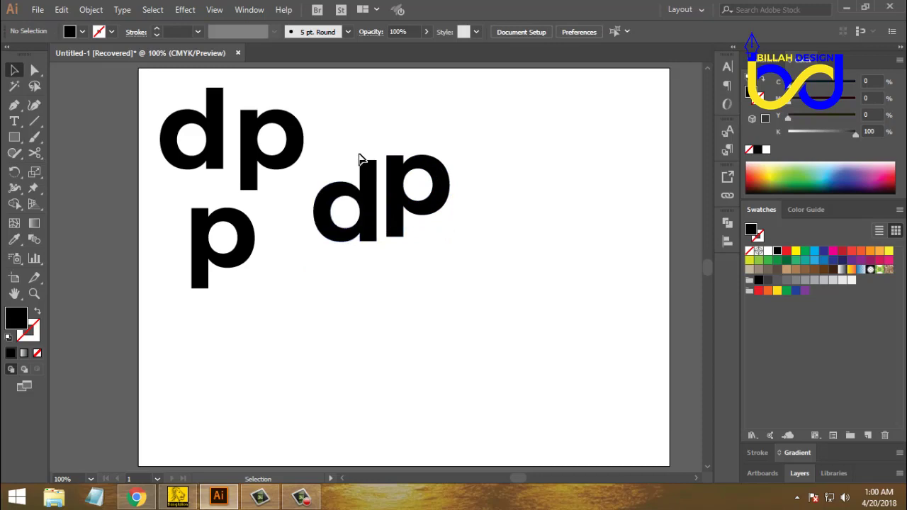
drag(360, 158, 440, 266)
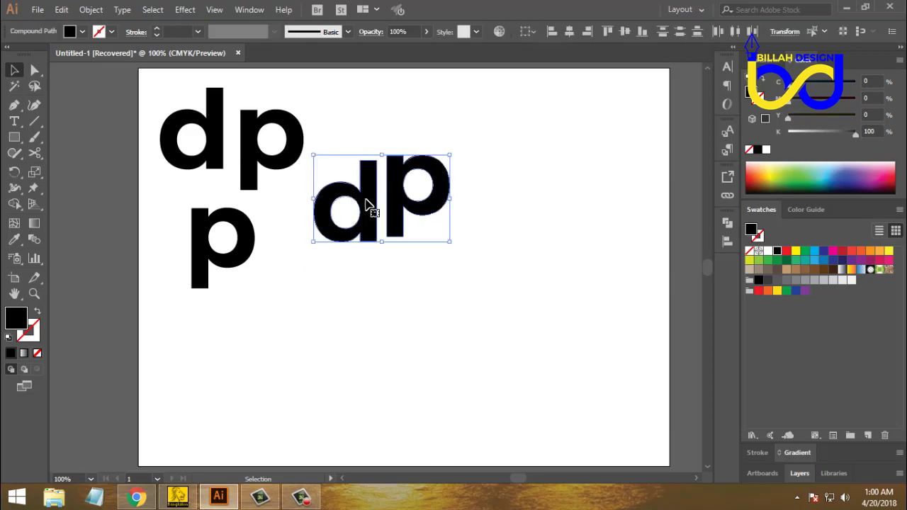
drag(366, 205, 366, 201)
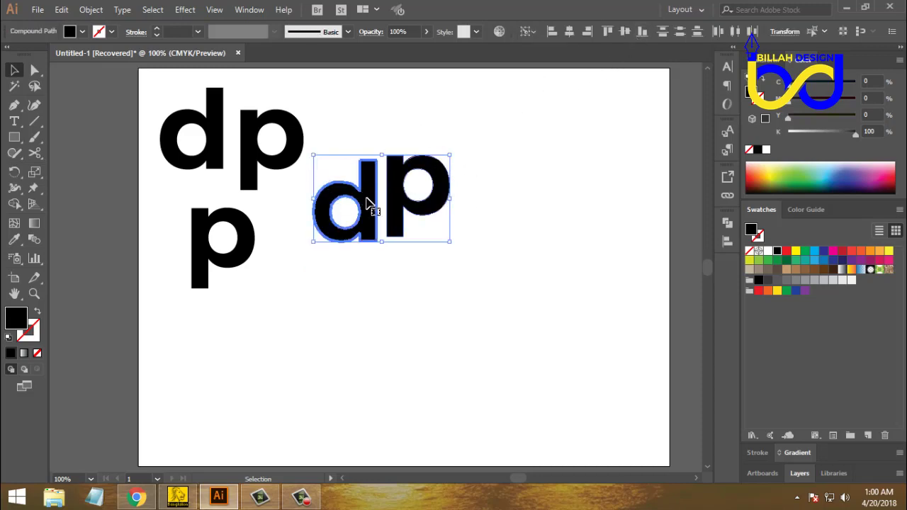
click(641, 33)
click(492, 297)
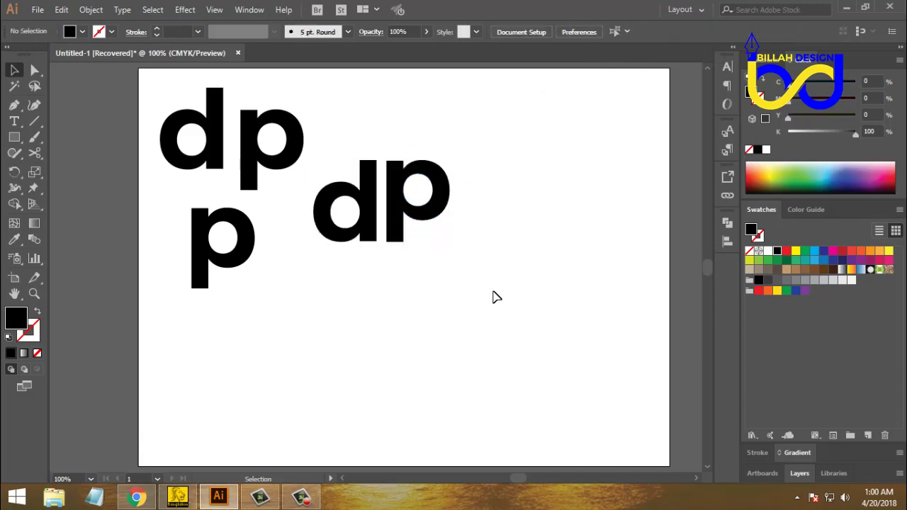
drag(346, 142, 444, 218)
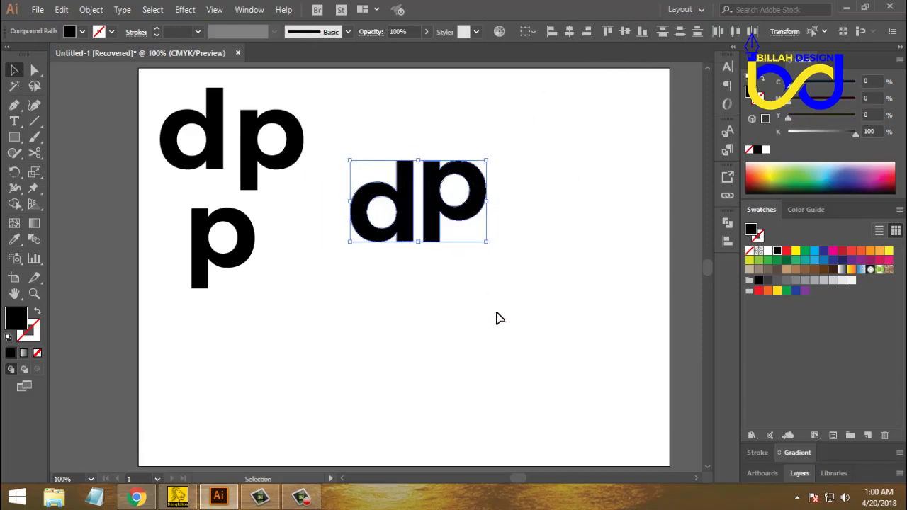
Step: Zoom in to 150% on the new pair and select its p
click(500, 319)
key(a)
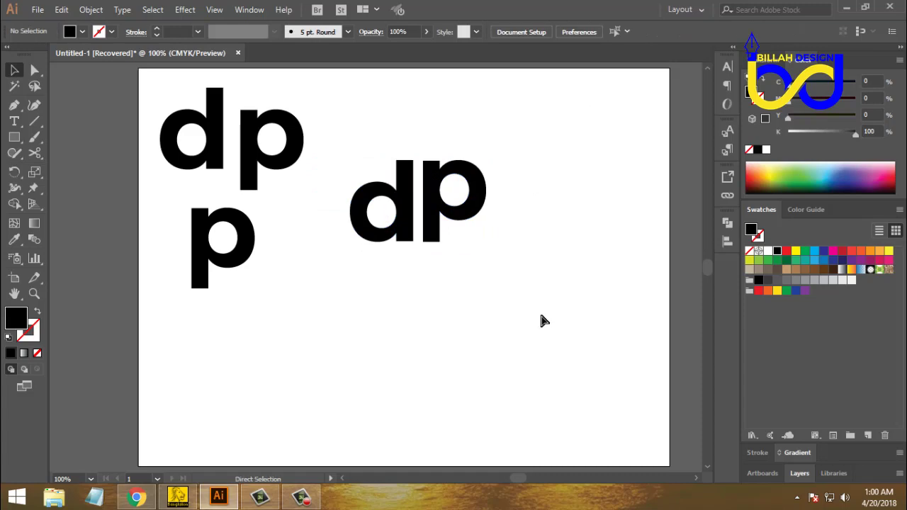
key(ctrl+equal)
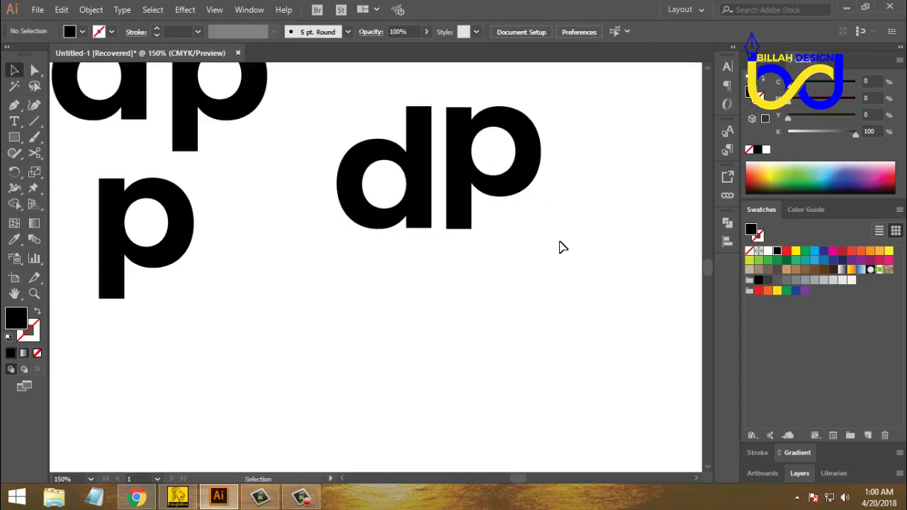
drag(559, 247, 529, 276)
key(v)
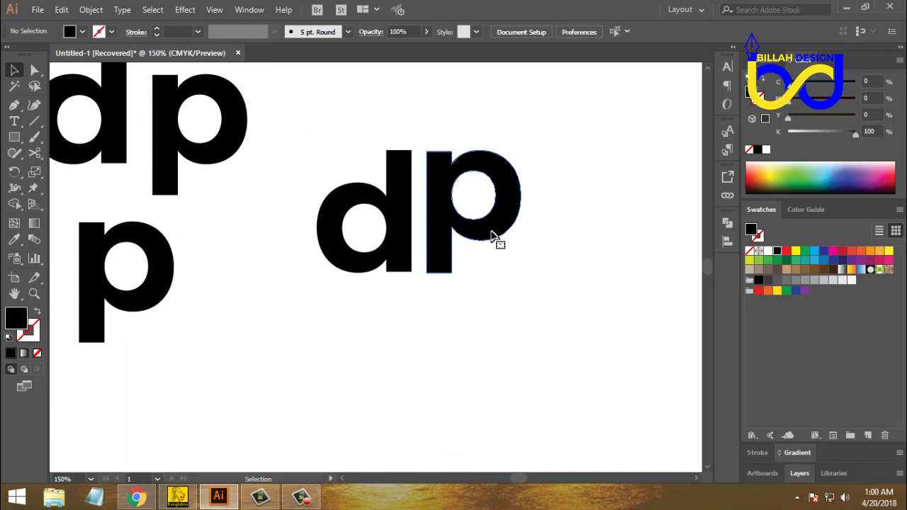
click(494, 236)
Step: Nudge the p left with the arrow keys until its stem touches the d
key(Left)
key(Left)
key(Left)
key(Left)
key(Left)
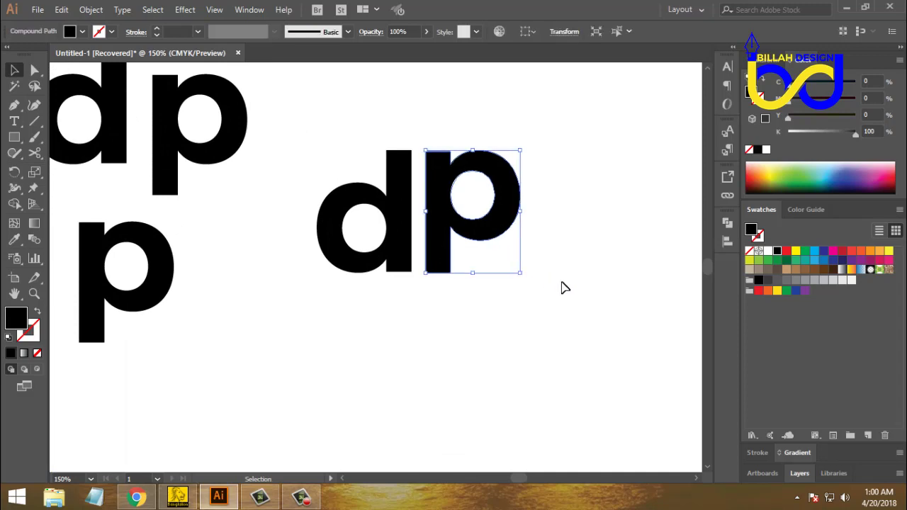
key(Left)
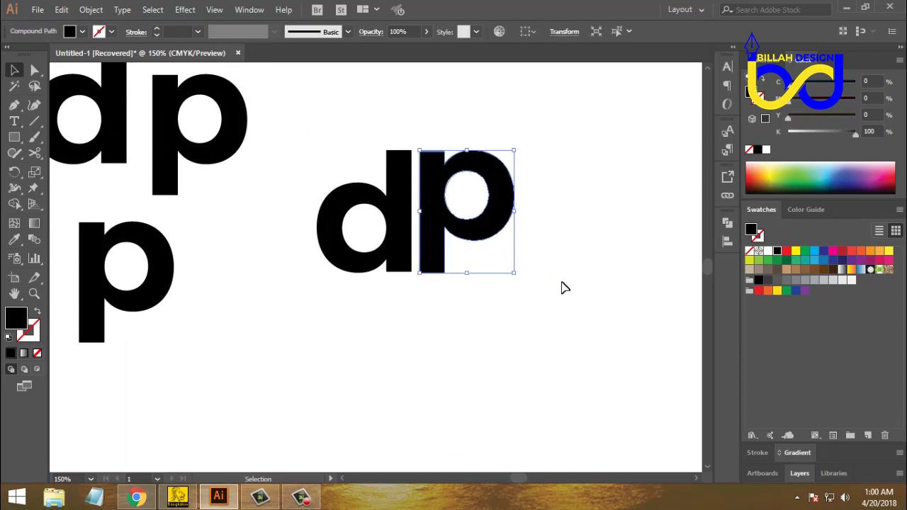
key(Left)
key(Left)
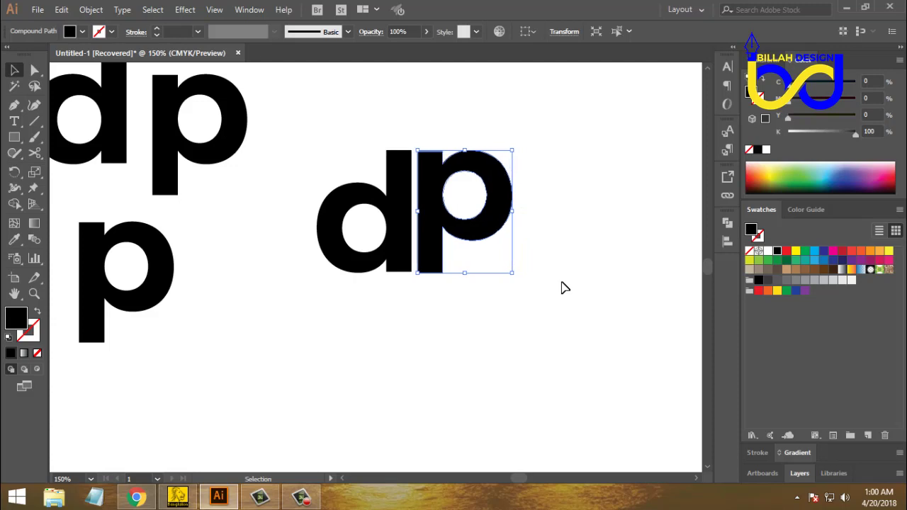
key(Left)
click(548, 354)
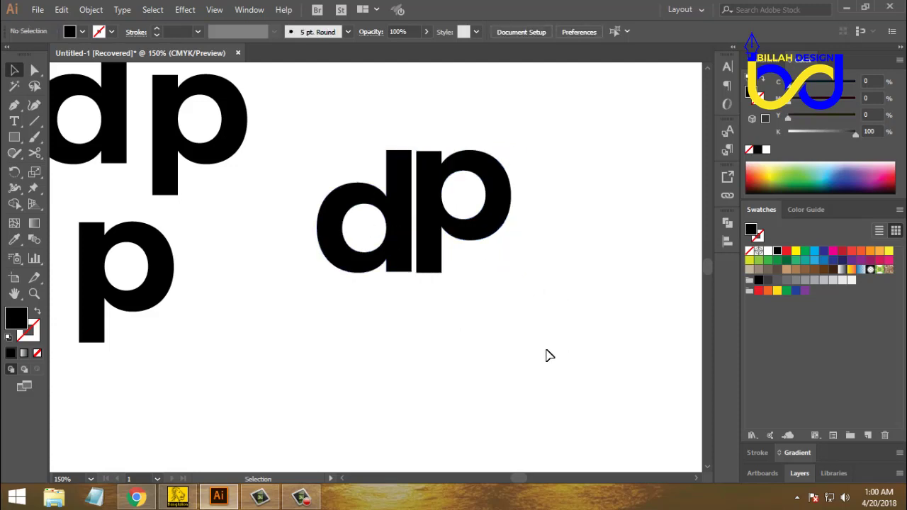
click(467, 238)
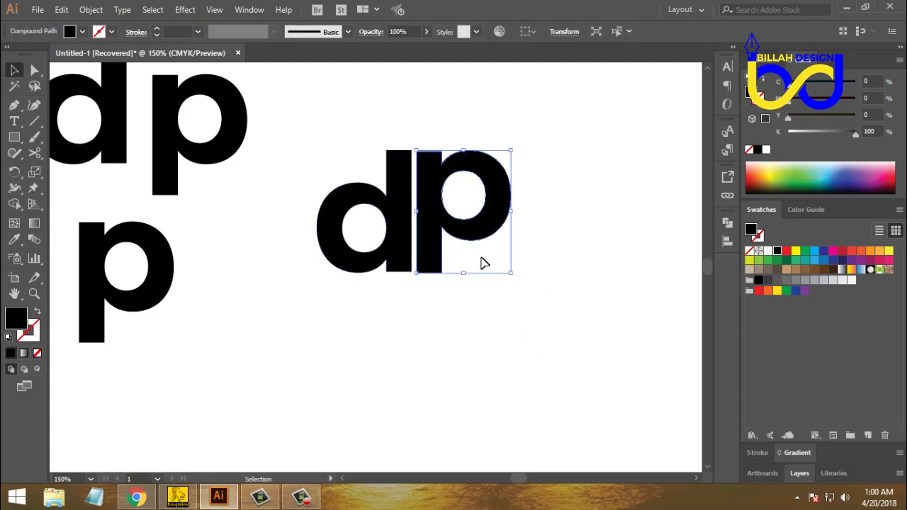
key(Left)
Step: Deselect, shift the view slightly upward and switch to the Pen tool
click(559, 300)
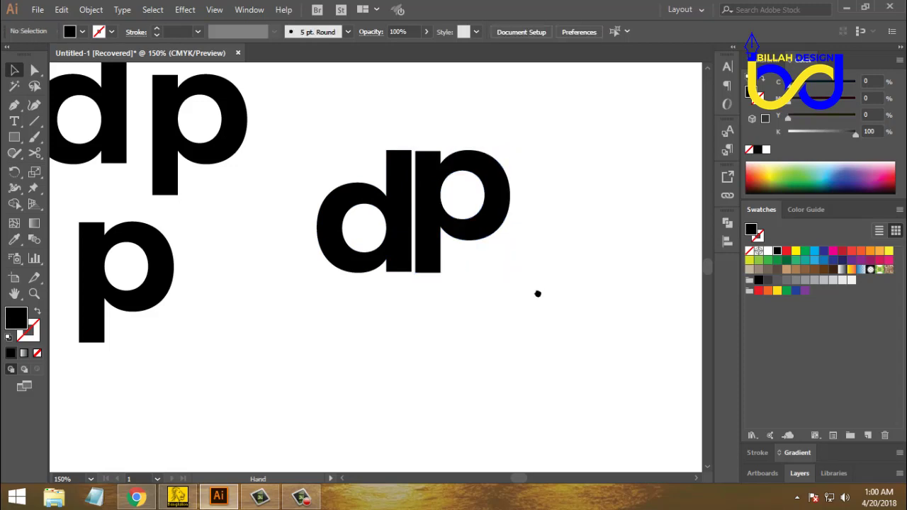
drag(537, 293, 537, 291)
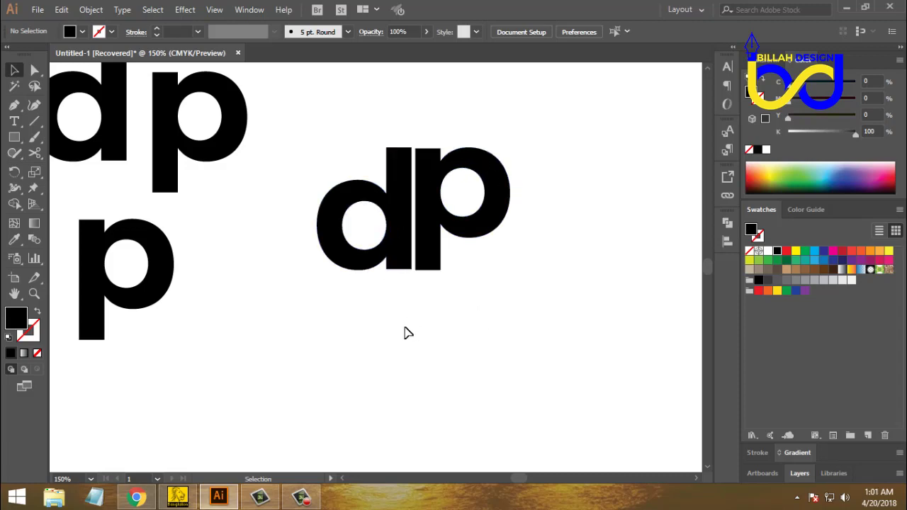
click(15, 105)
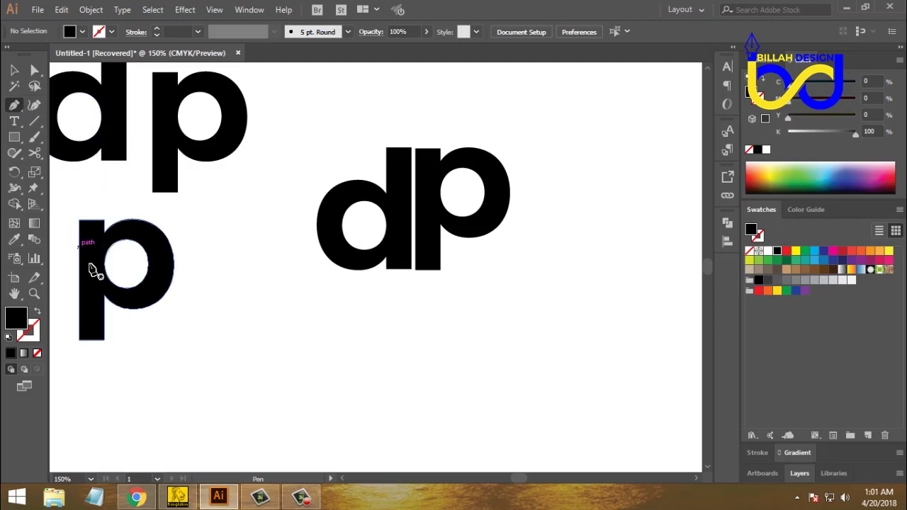
Step: Swap fill and stroke so new paths get no fill and a red stroke
click(38, 314)
click(33, 333)
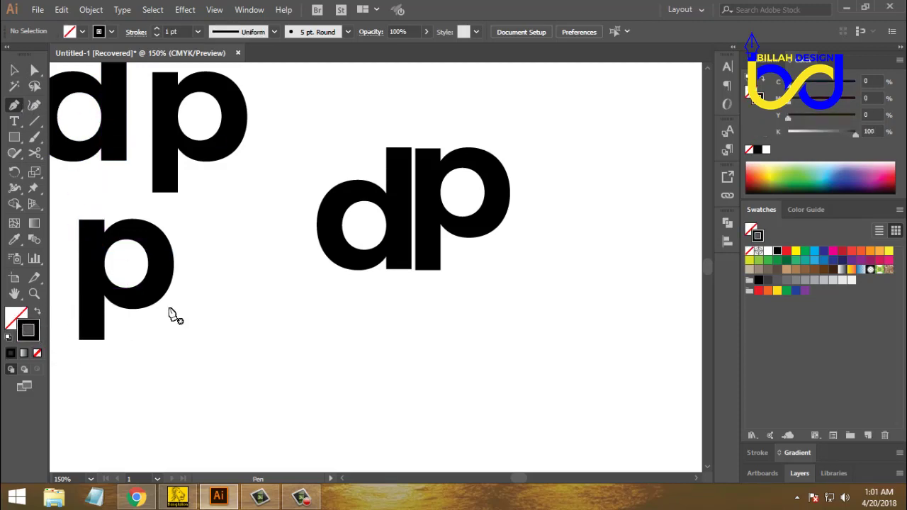
click(786, 251)
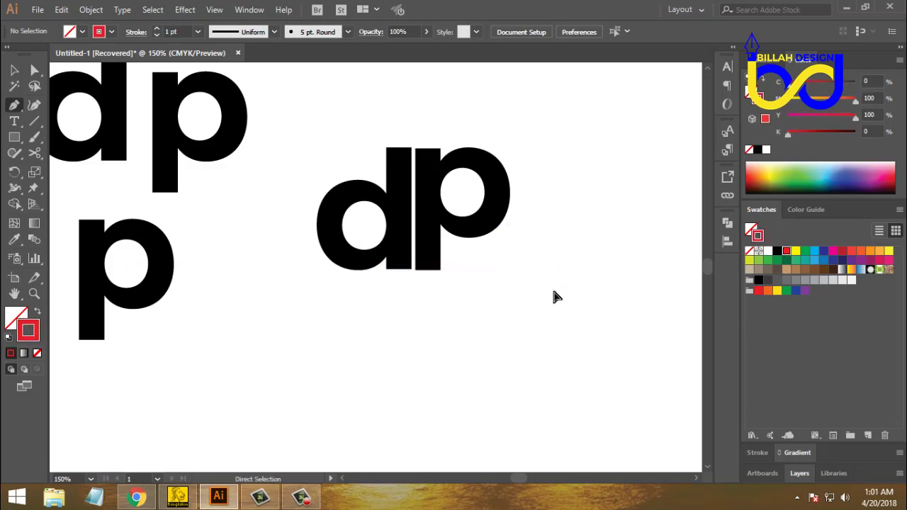
key(ctrl+plus)
key(ctrl+plus)
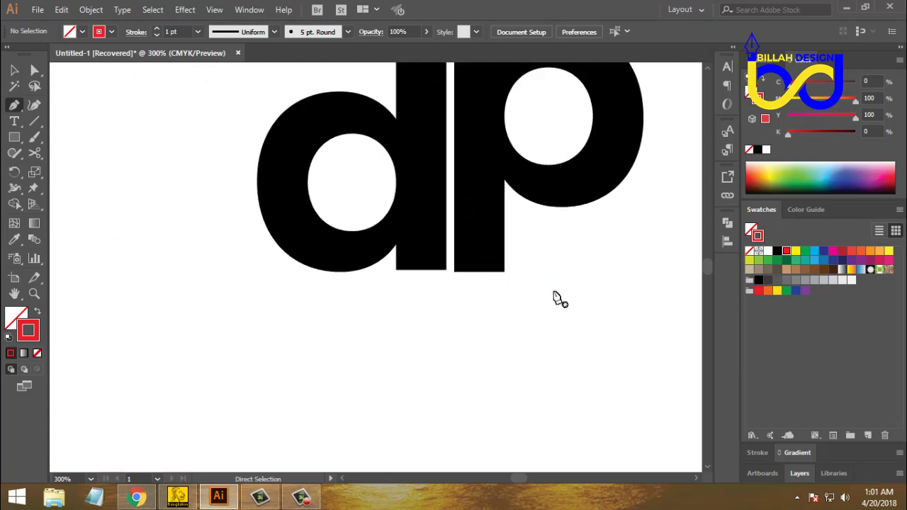
drag(502, 150, 481, 225)
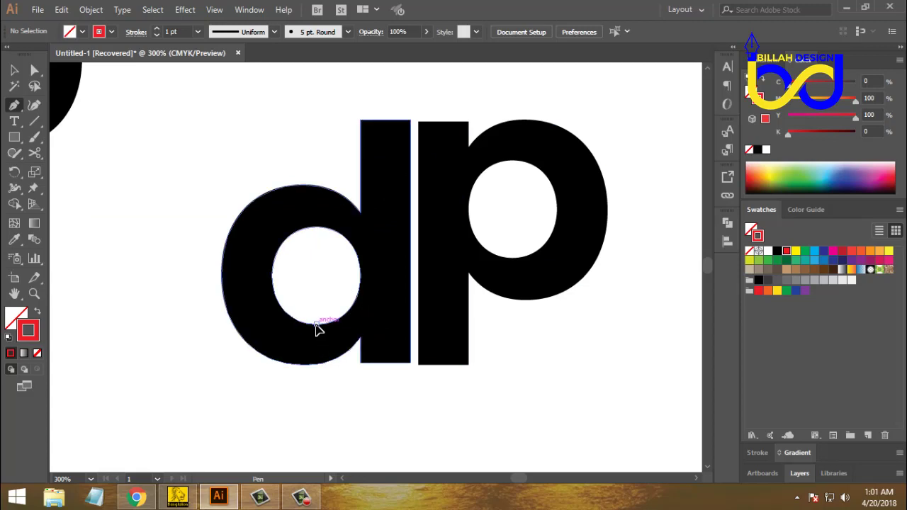
Step: Pen-draw a closed S-curve from the d's inner bowl up to the p's top and back
drag(317, 325, 381, 335)
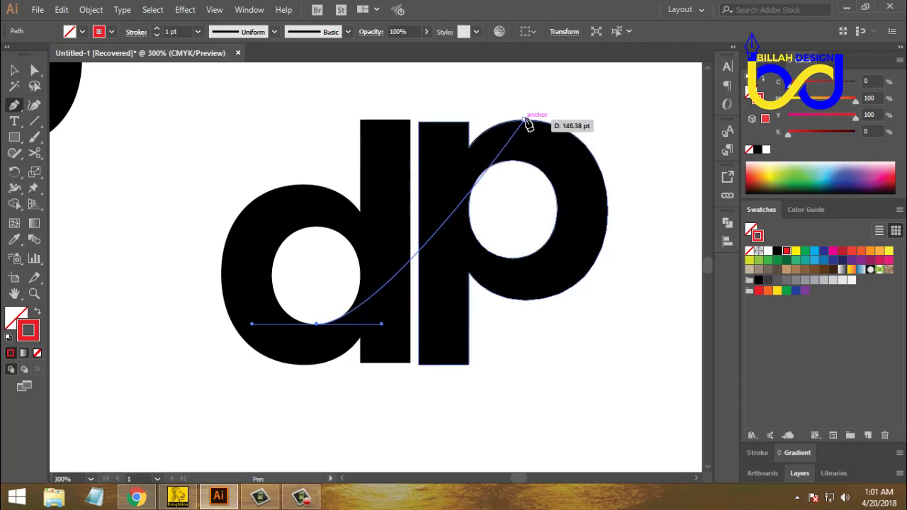
click(527, 124)
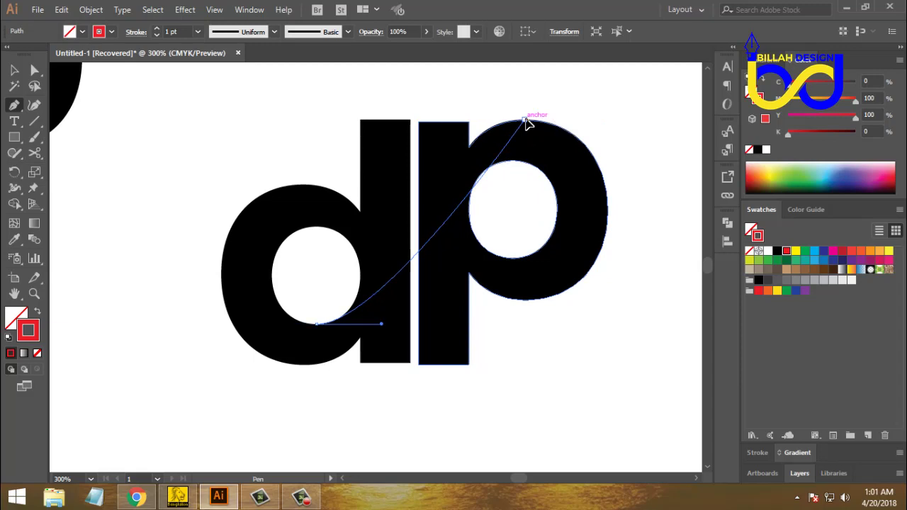
drag(527, 124, 626, 123)
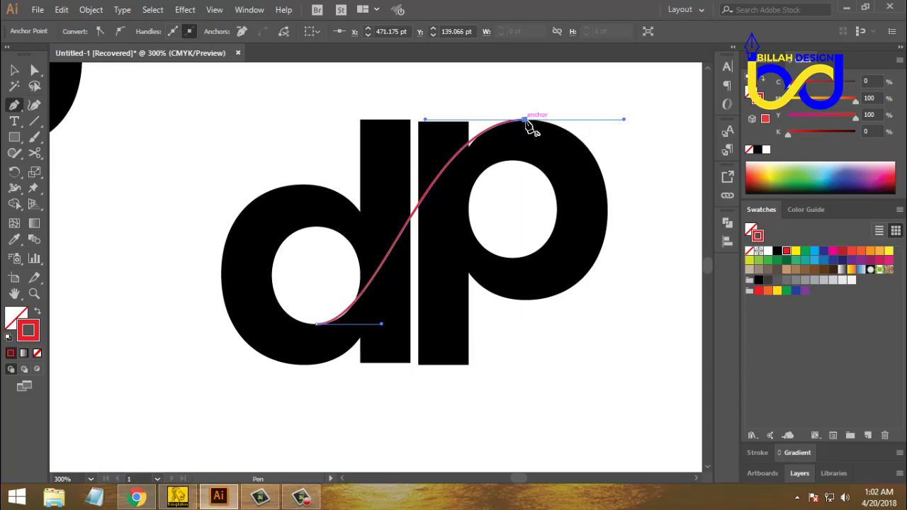
click(526, 124)
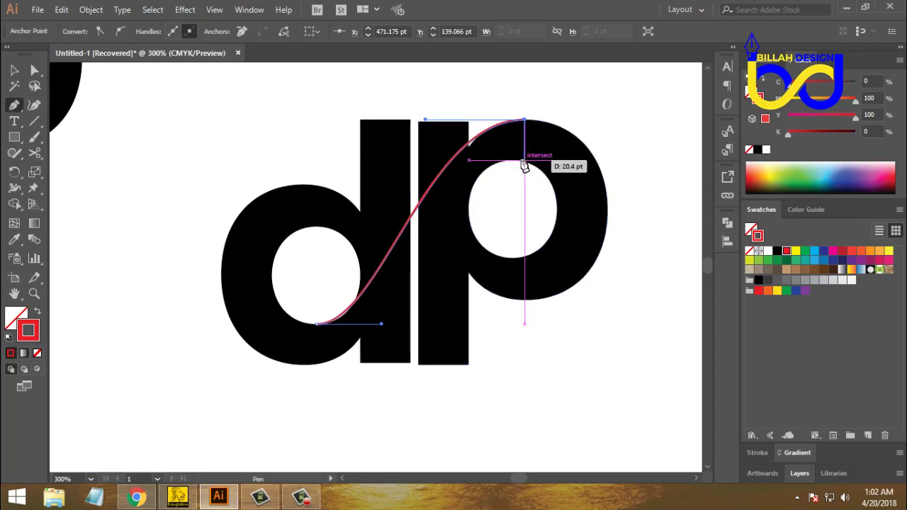
drag(515, 163, 515, 163)
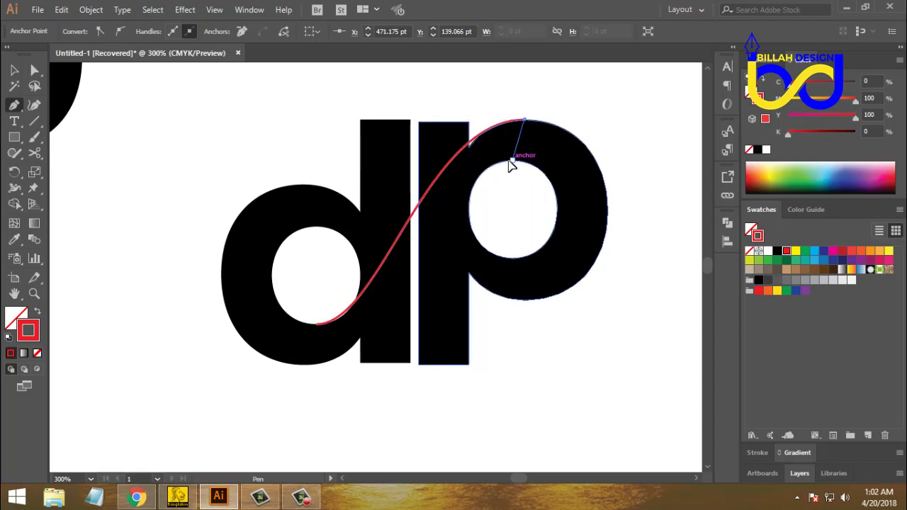
drag(513, 165, 461, 169)
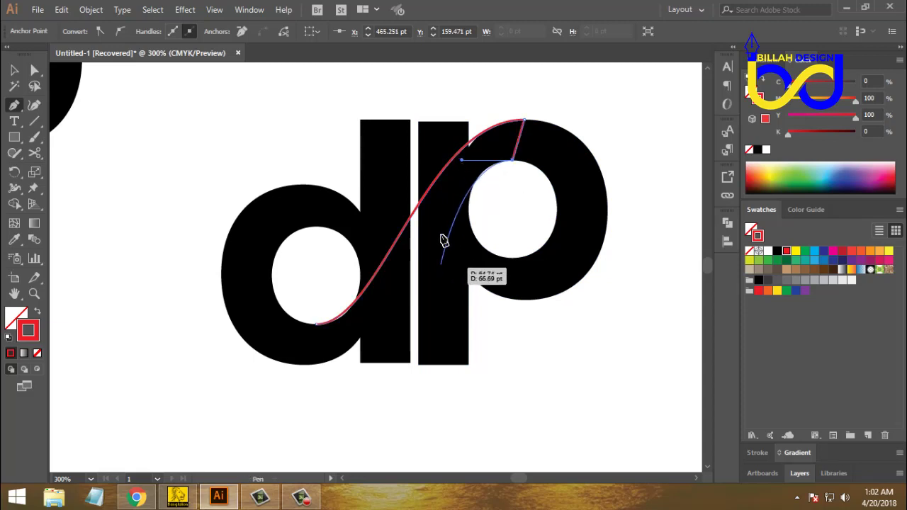
scroll(454, 233, down, 2)
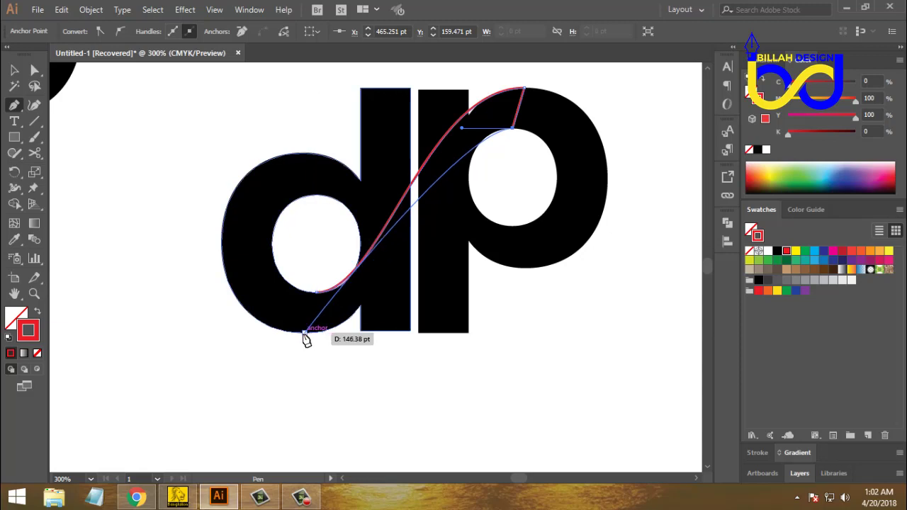
click(304, 336)
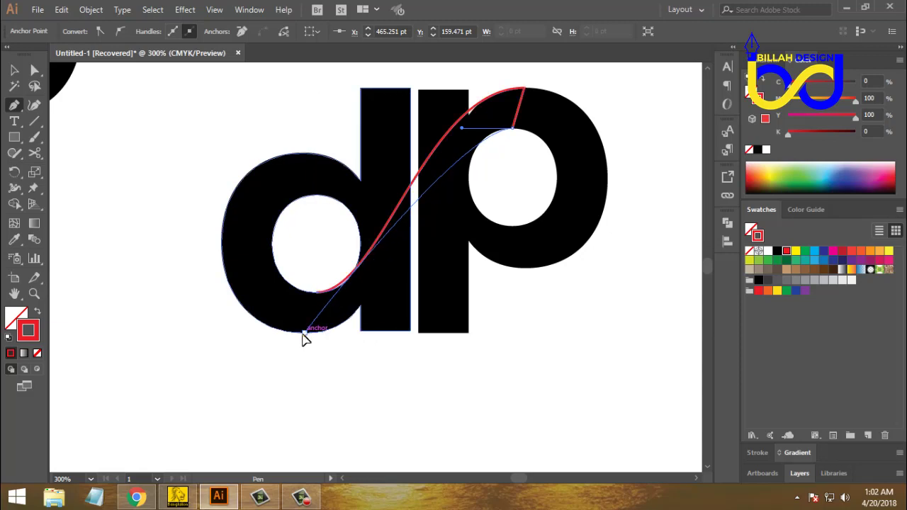
drag(299, 335, 209, 334)
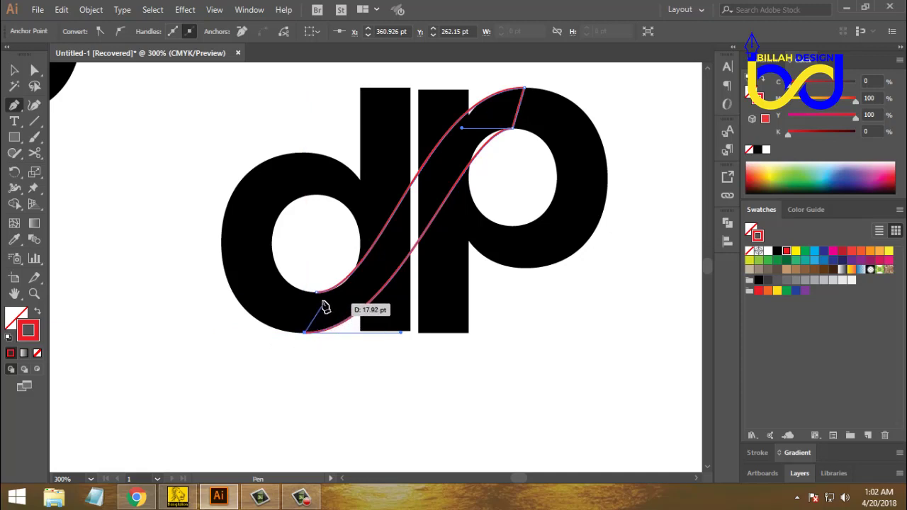
click(317, 296)
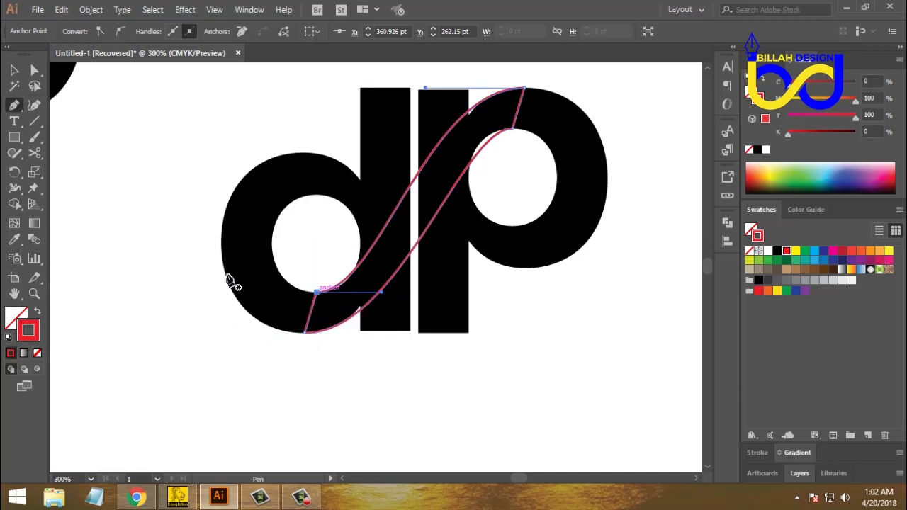
key(v)
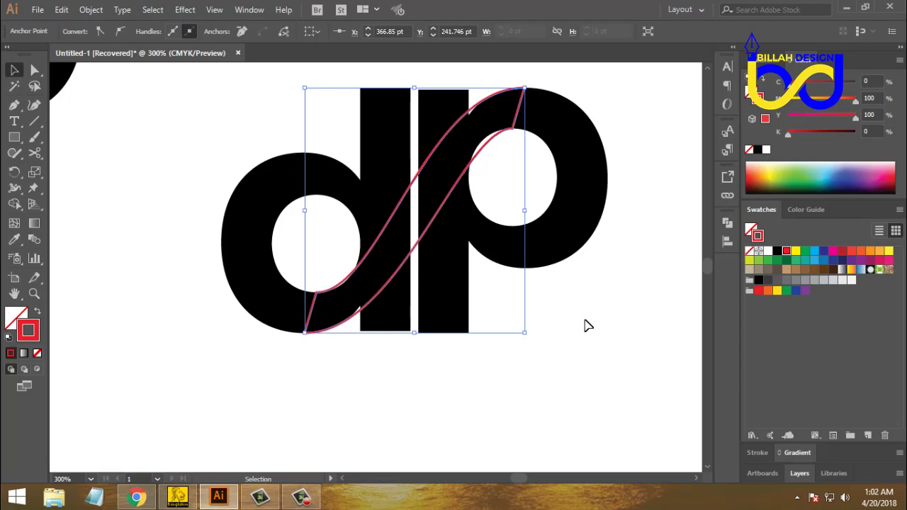
click(587, 326)
scroll(583, 296, up, 3)
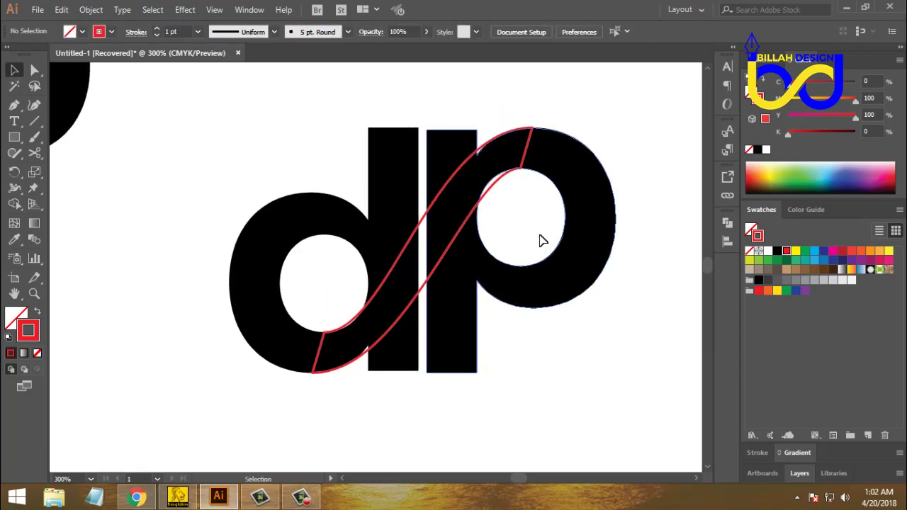
click(496, 188)
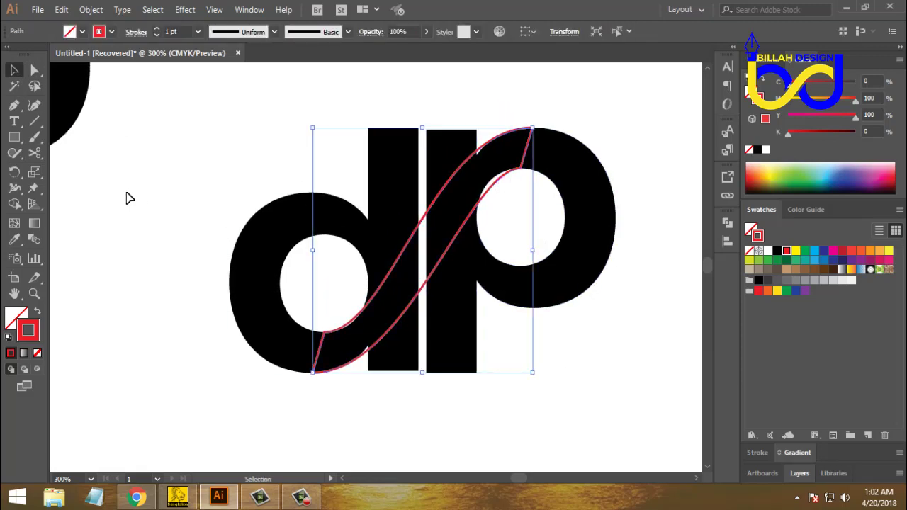
click(38, 312)
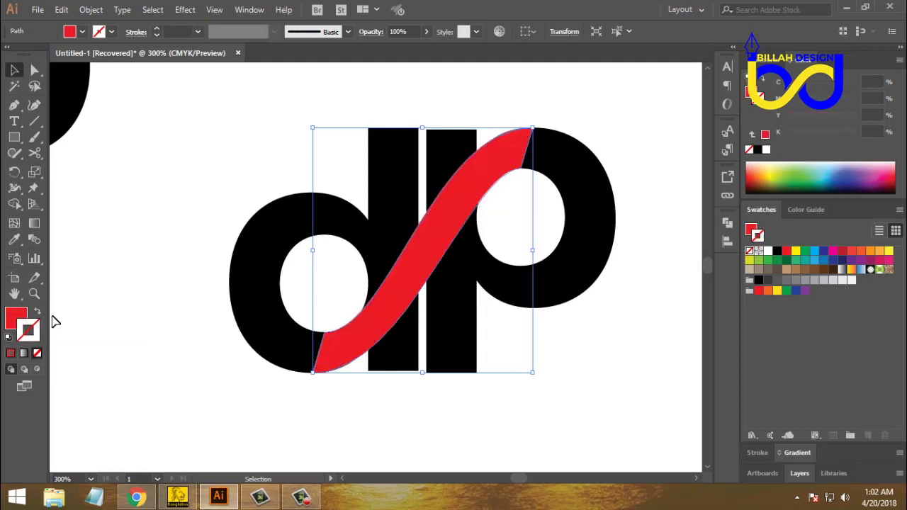
click(39, 312)
click(607, 374)
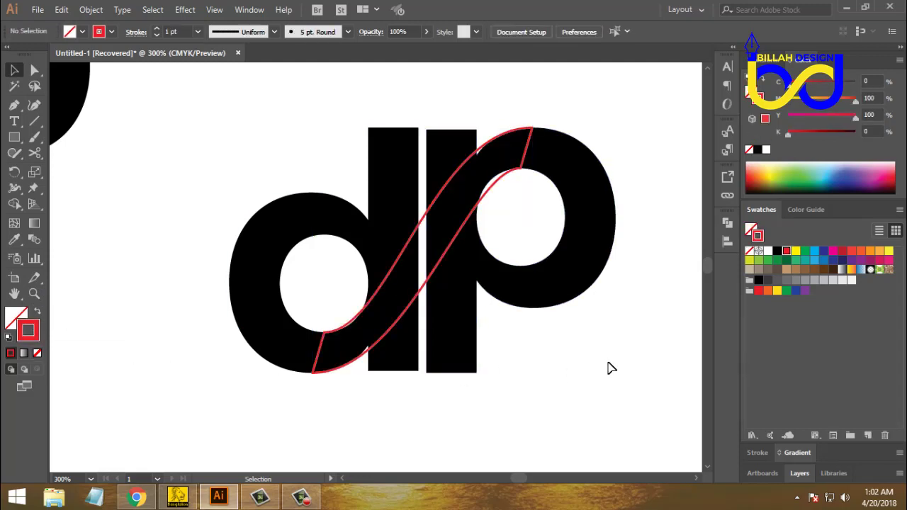
key(ctrl+equal)
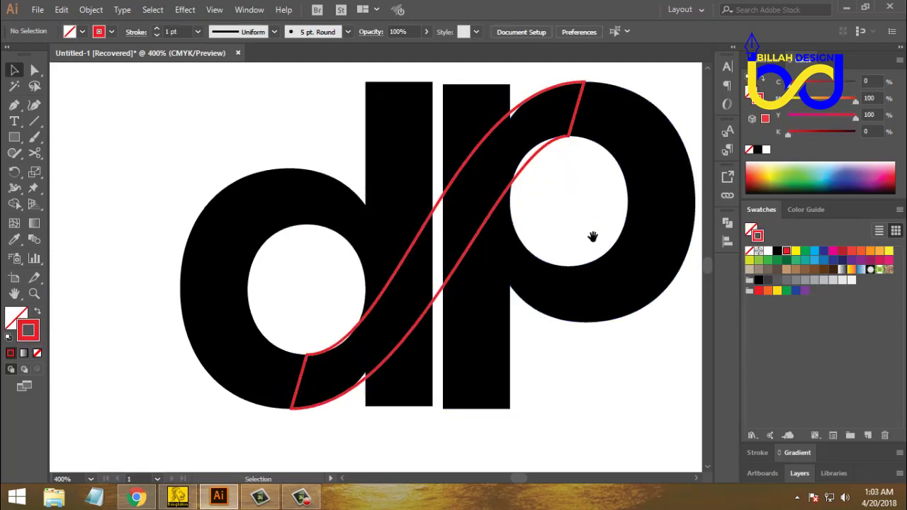
Step: Lengthen the S-curve's direction handle near the p's bowl
drag(591, 236, 563, 246)
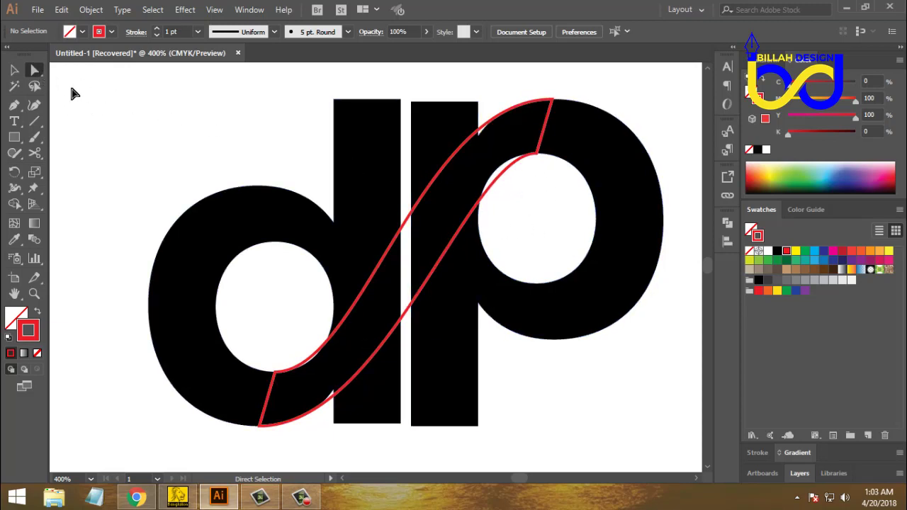
click(498, 180)
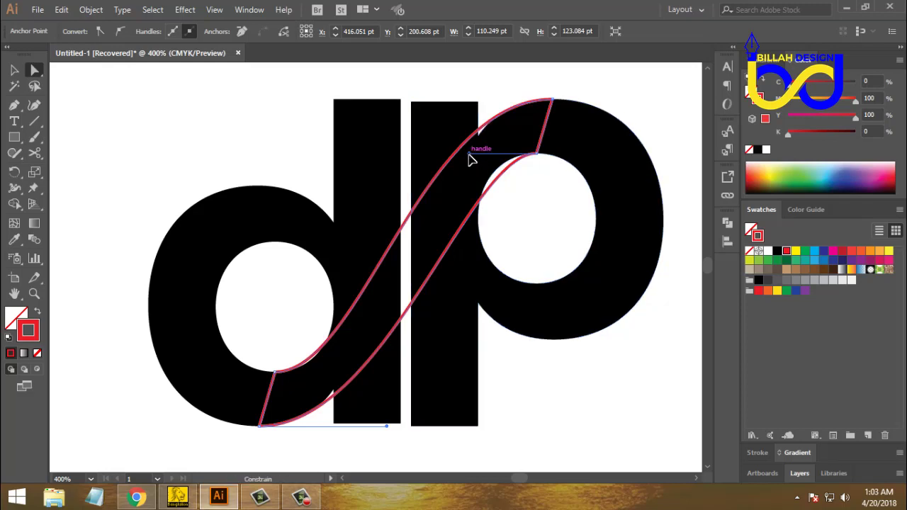
drag(469, 154, 440, 155)
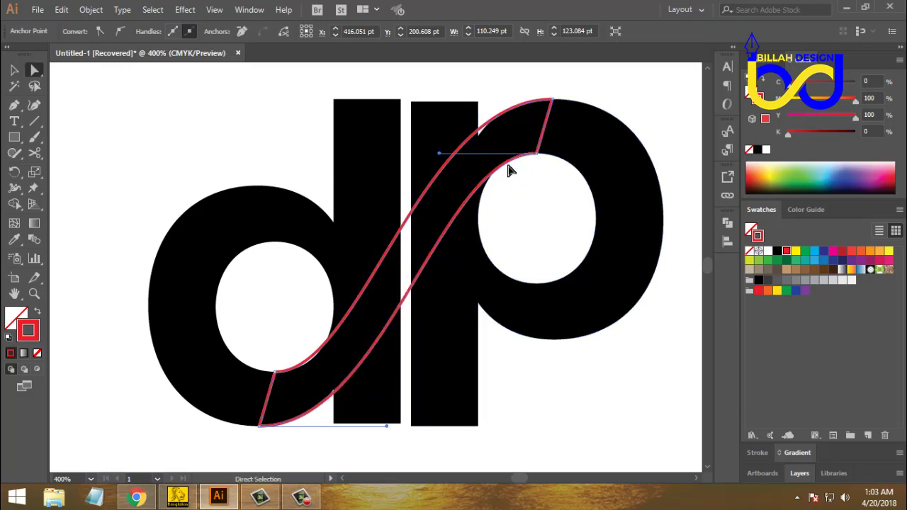
click(553, 389)
Step: Stretch the handle on the anchor at the d's lower curve to smooth the bend
scroll(552, 293, down, 4)
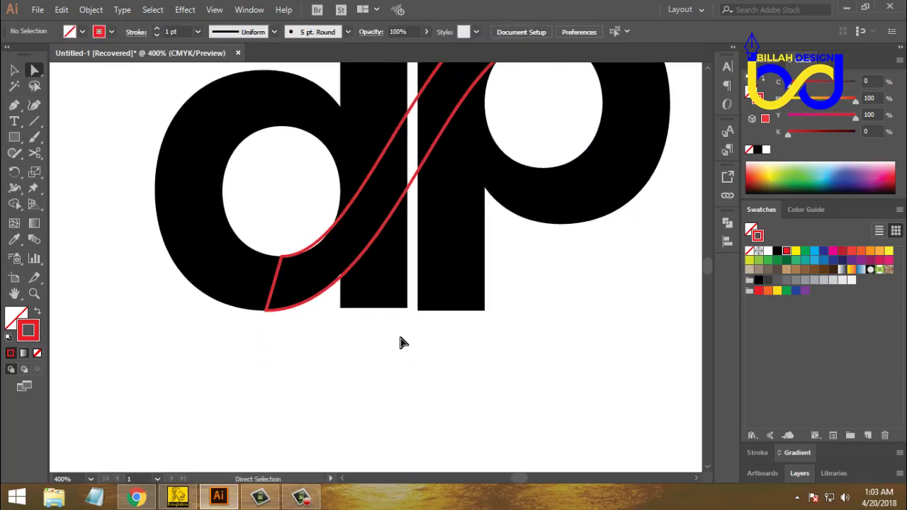
click(344, 309)
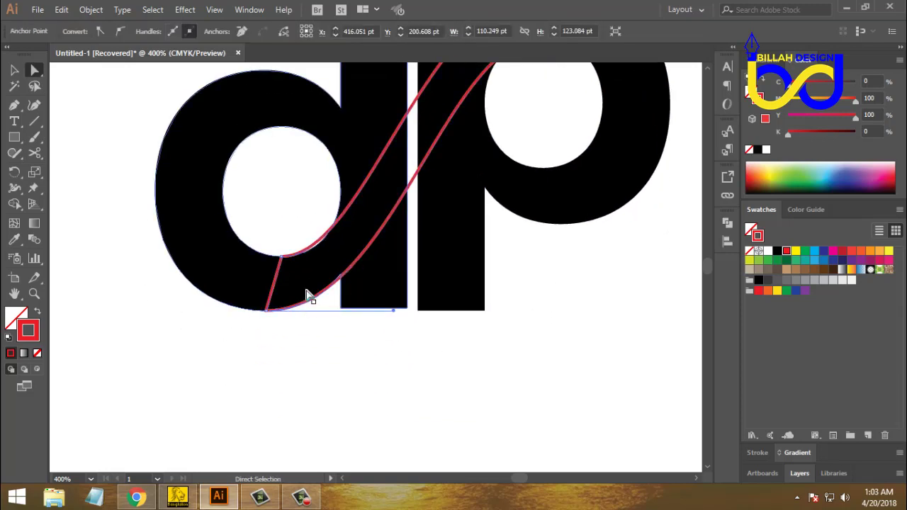
click(361, 348)
drag(360, 350, 385, 409)
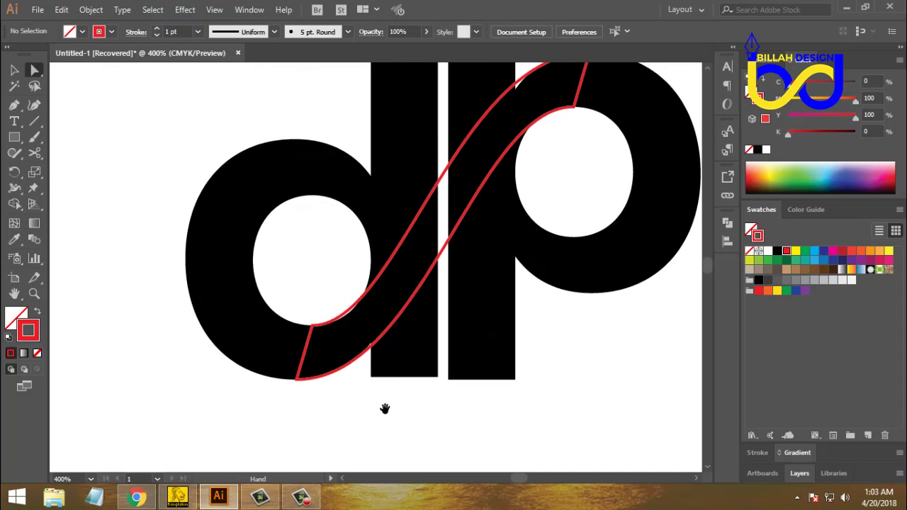
mouse_move(554, 191)
mouse_down()
mouse_move(568, 221)
mouse_move(567, 198)
mouse_up()
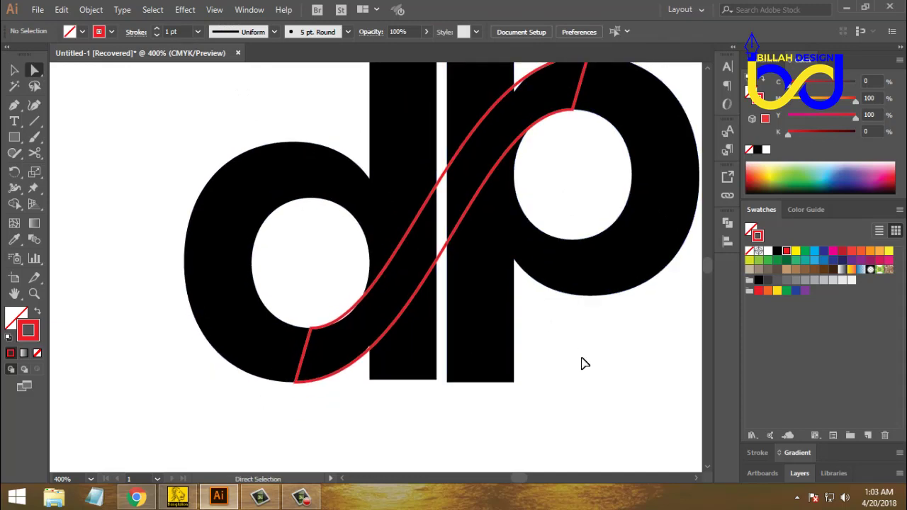
key(ctrl+minus)
key(ctrl+minus)
key(ctrl+plus)
key(ctrl+plus)
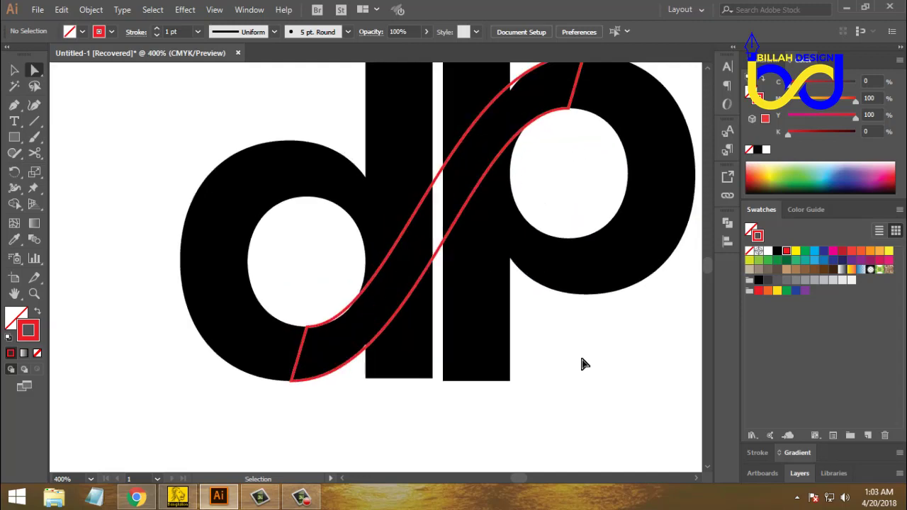
scroll(524, 329, down, 1)
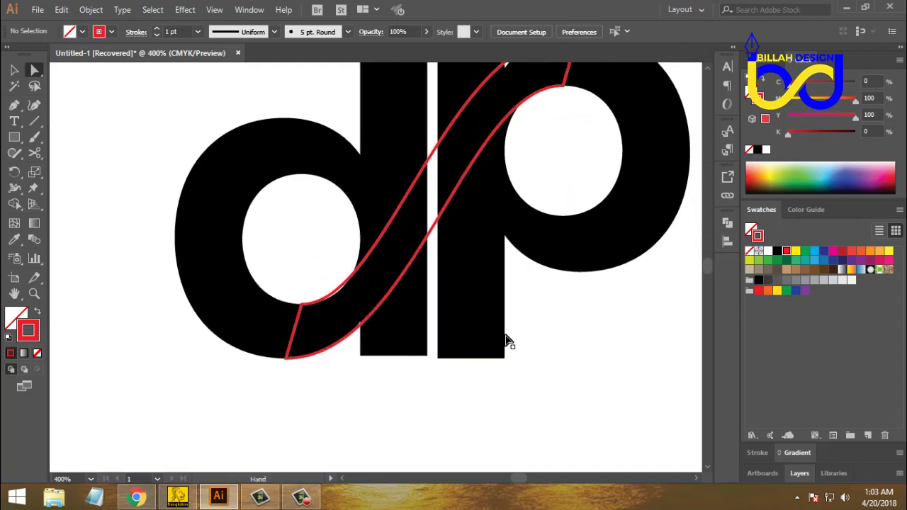
click(337, 298)
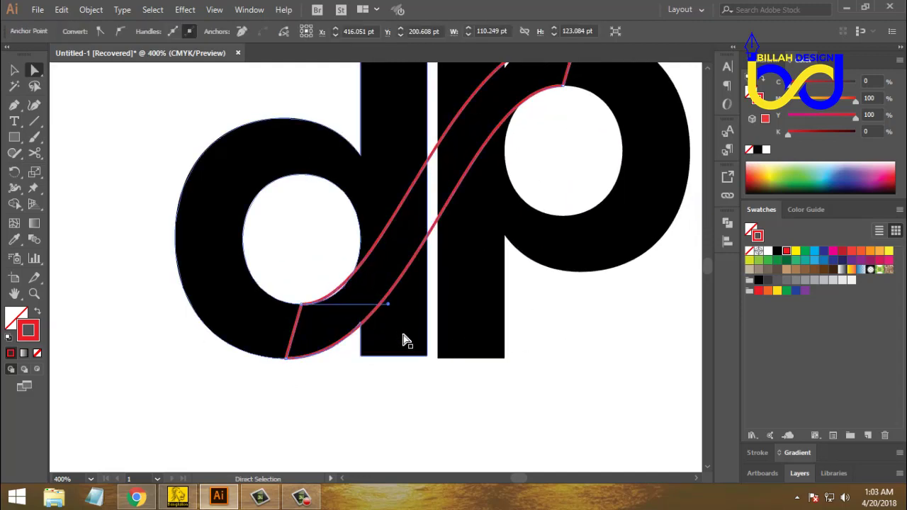
click(344, 298)
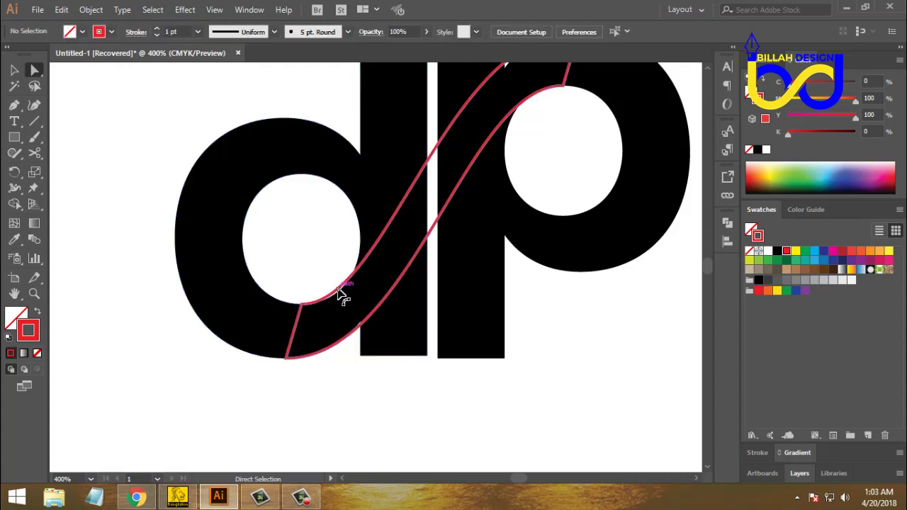
click(340, 296)
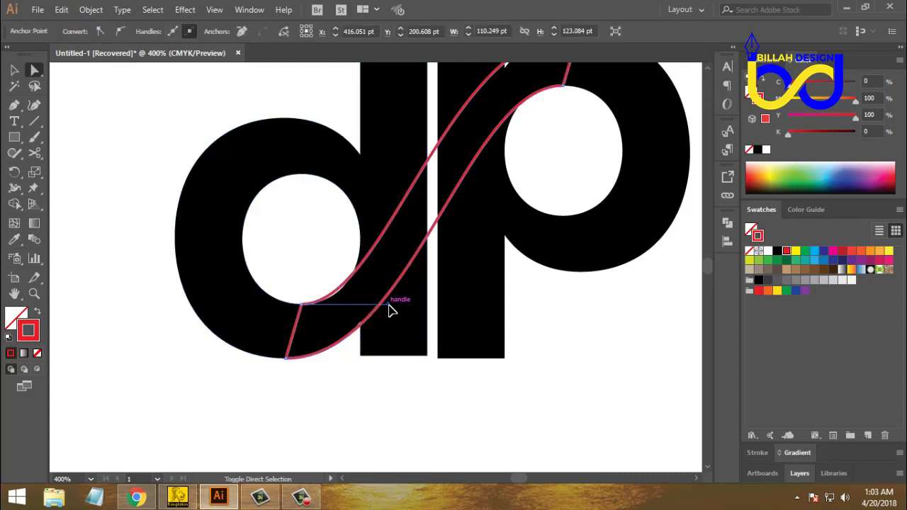
drag(389, 307, 398, 306)
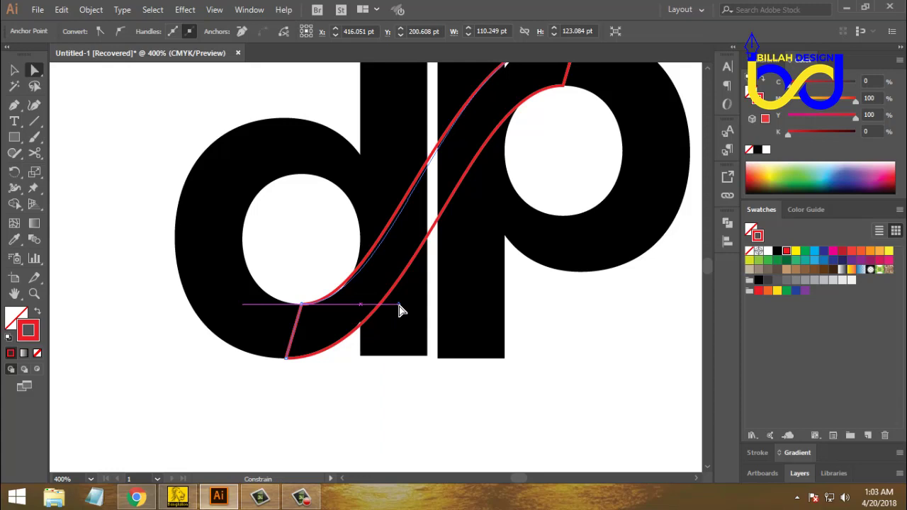
click(531, 357)
drag(544, 195, 527, 313)
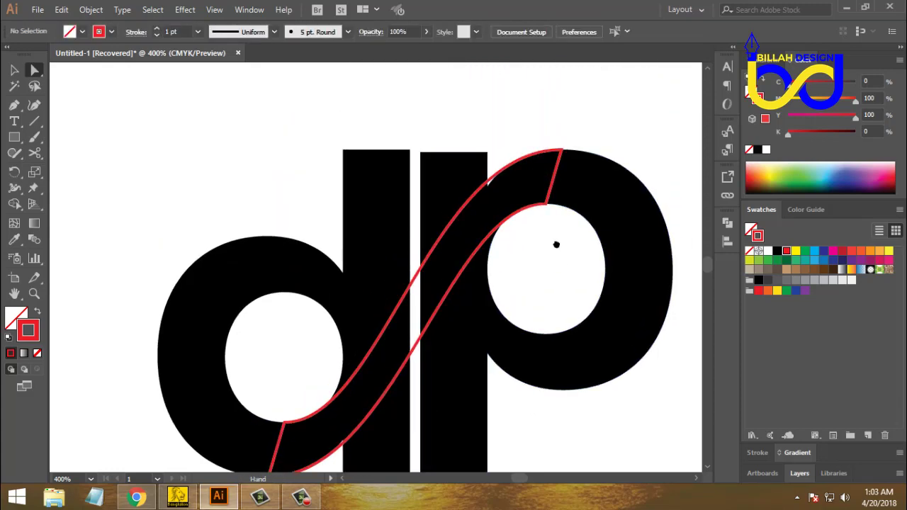
drag(544, 247, 546, 229)
Step: Swap the S-curve's fill and stroke so it becomes solid red with no outline
click(14, 69)
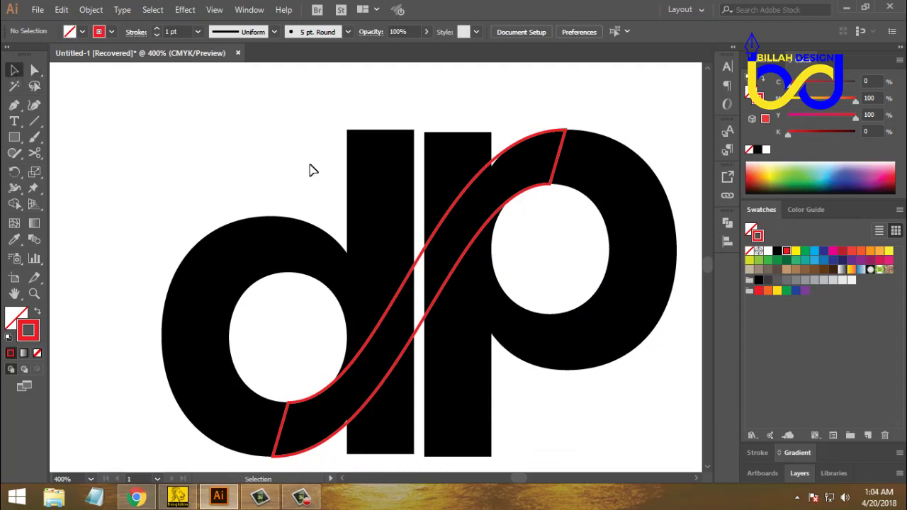
click(420, 260)
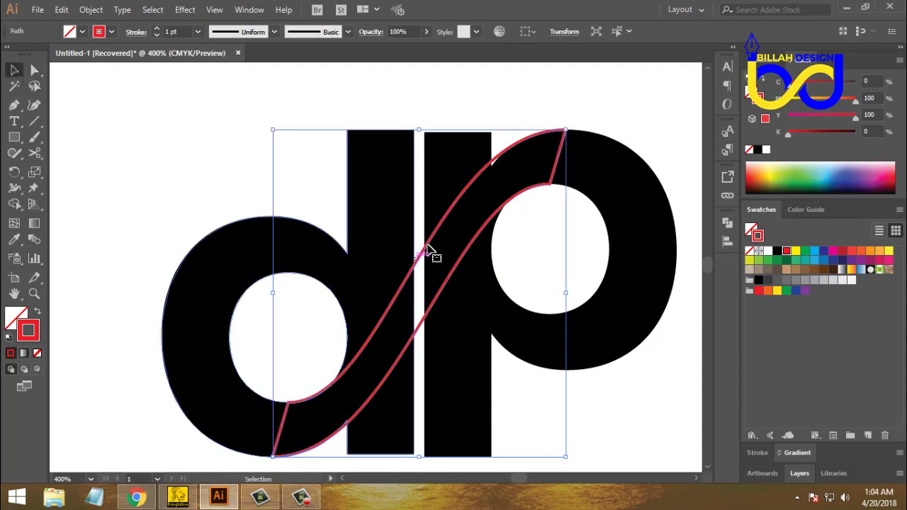
drag(496, 247, 476, 193)
click(38, 309)
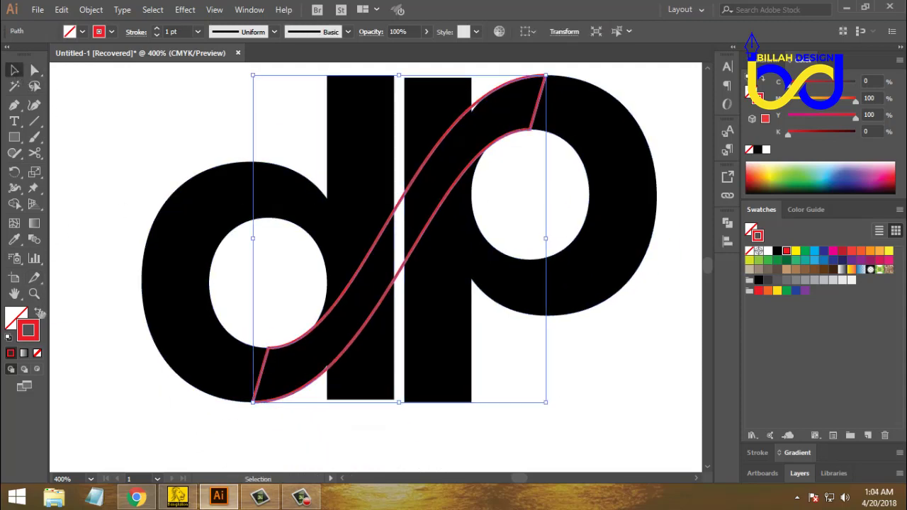
click(594, 364)
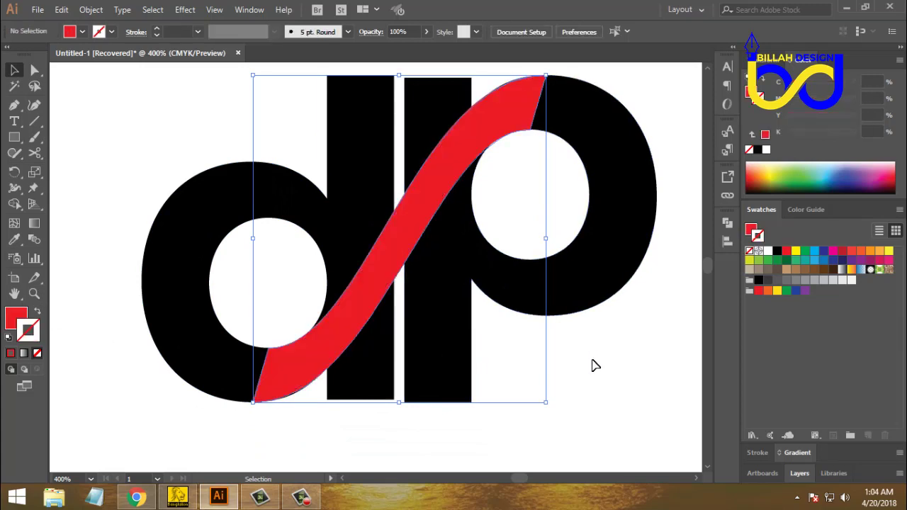
click(409, 250)
click(622, 363)
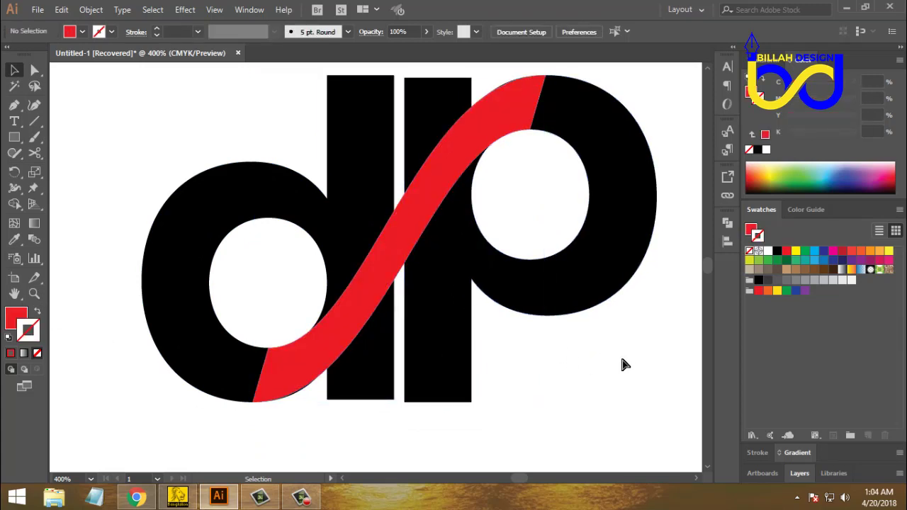
Step: Extend the red swoosh's bottom anchor point further right along the base
key(ctrl+minus)
key(ctrl+plus)
key(ctrl+plus)
key(ctrl+plus)
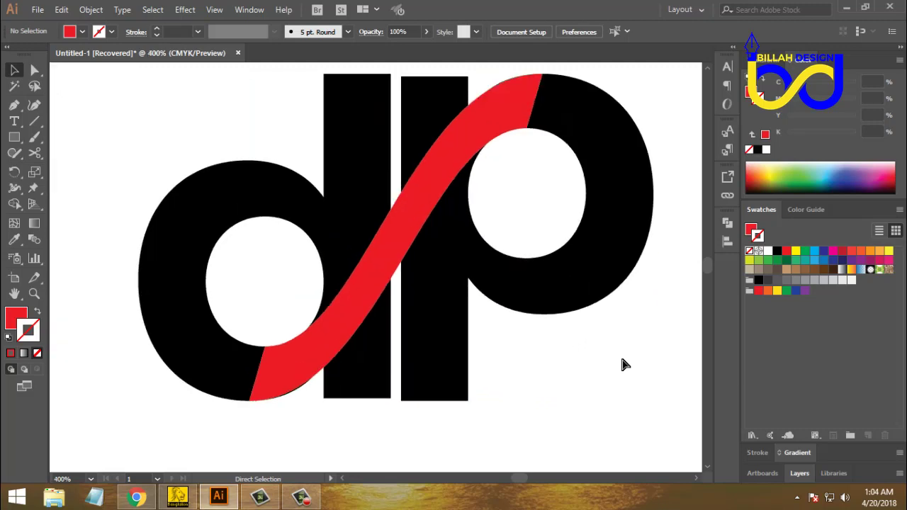
drag(575, 353, 573, 186)
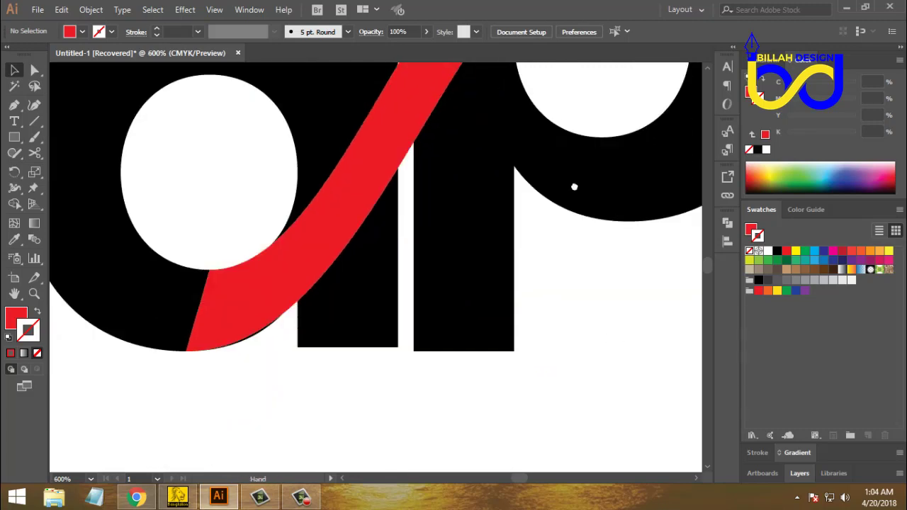
key(ctrl+plus)
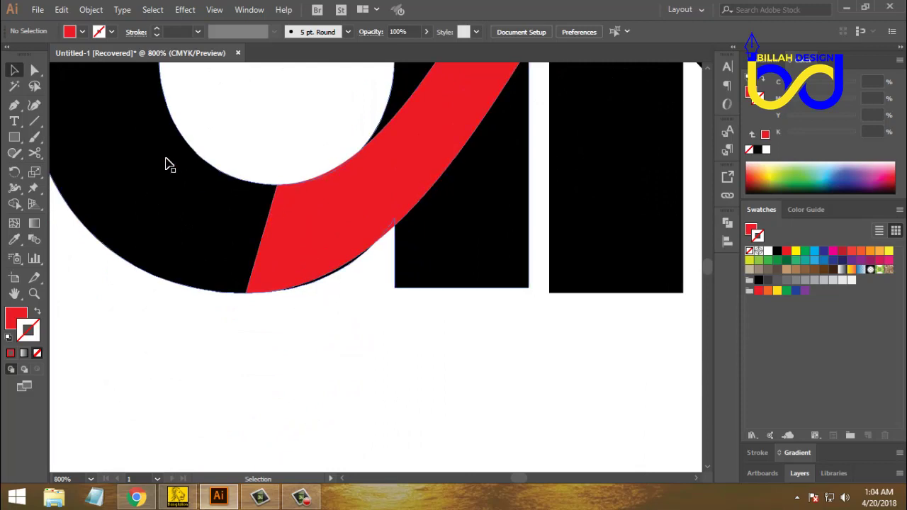
click(35, 69)
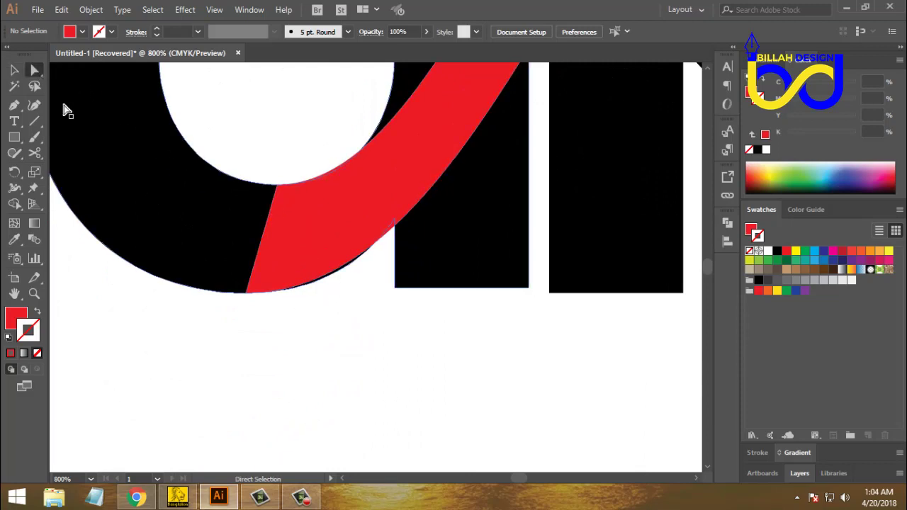
click(397, 231)
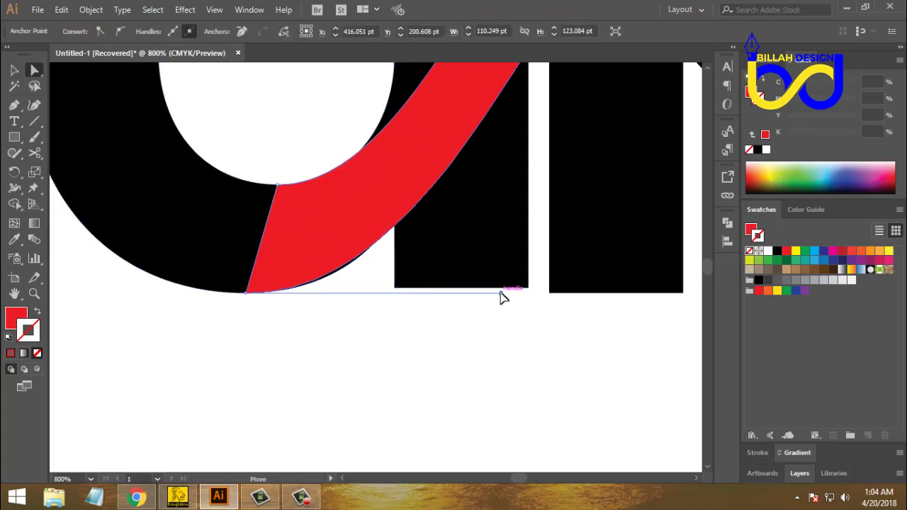
drag(501, 298, 520, 297)
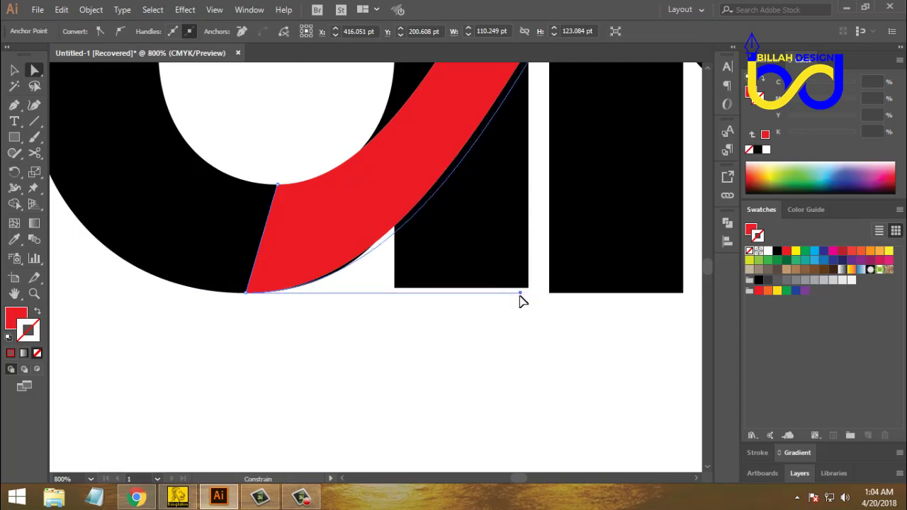
click(549, 344)
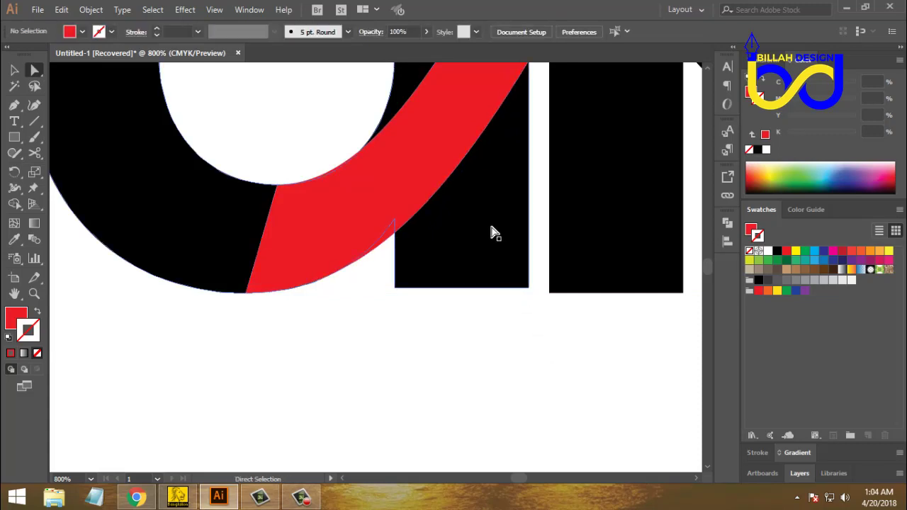
Step: Lengthen the handle of the red band's anchor below the d's counter to smooth the curve
drag(490, 233, 445, 279)
click(380, 260)
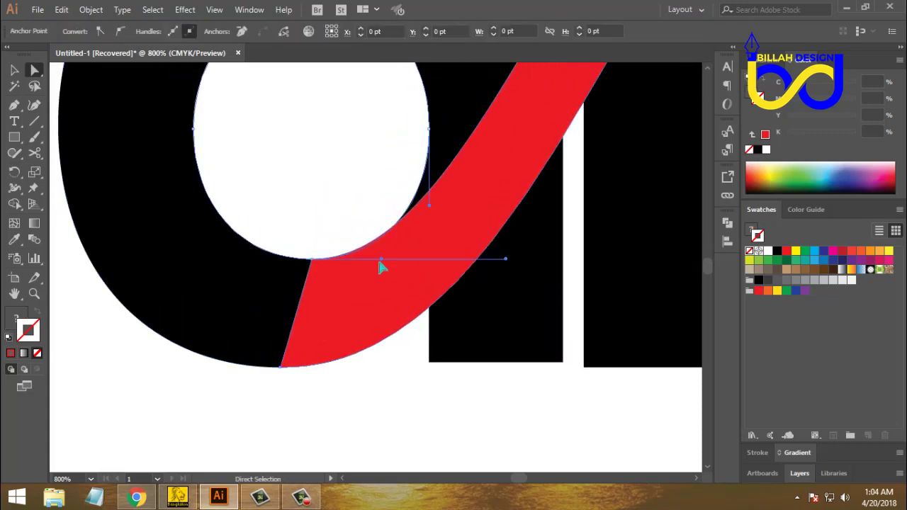
click(398, 366)
click(366, 245)
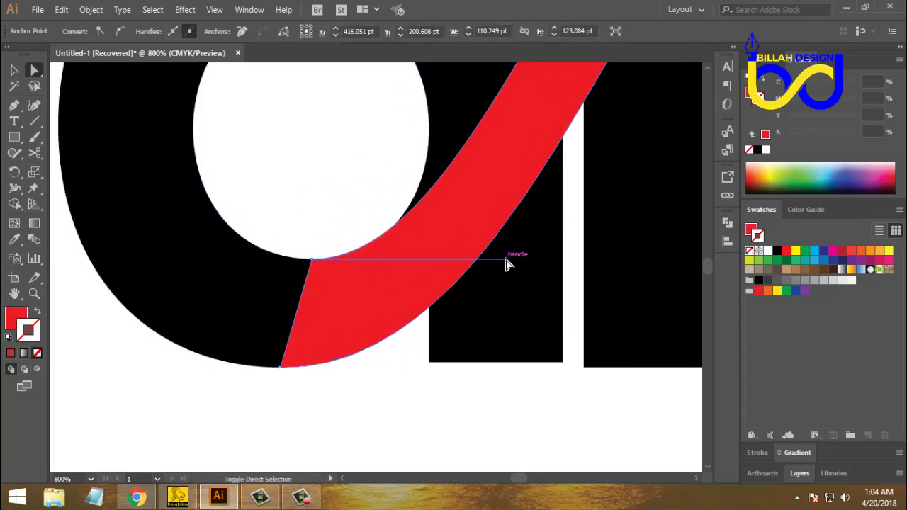
drag(505, 263, 513, 265)
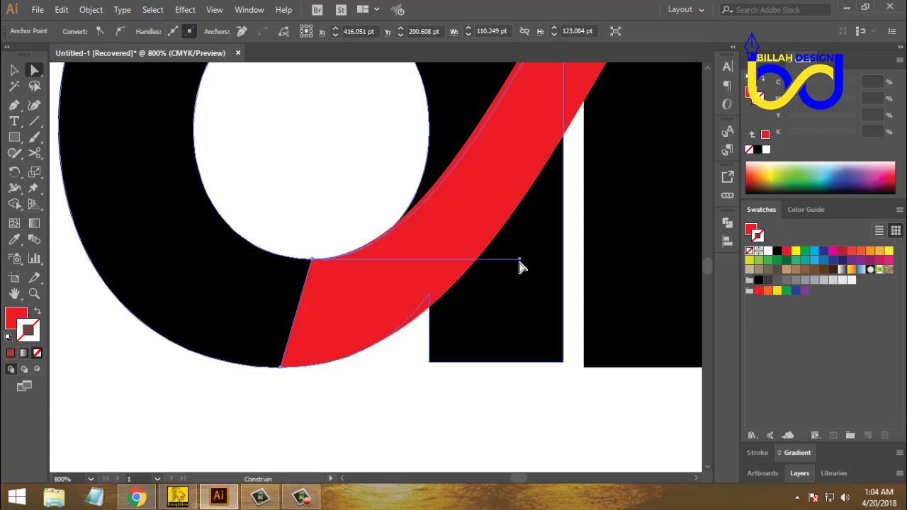
click(555, 391)
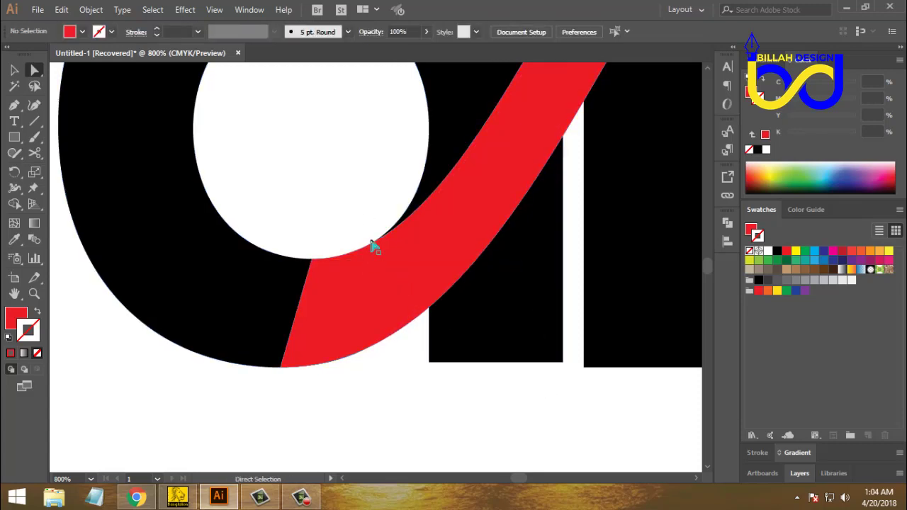
drag(358, 175, 504, 324)
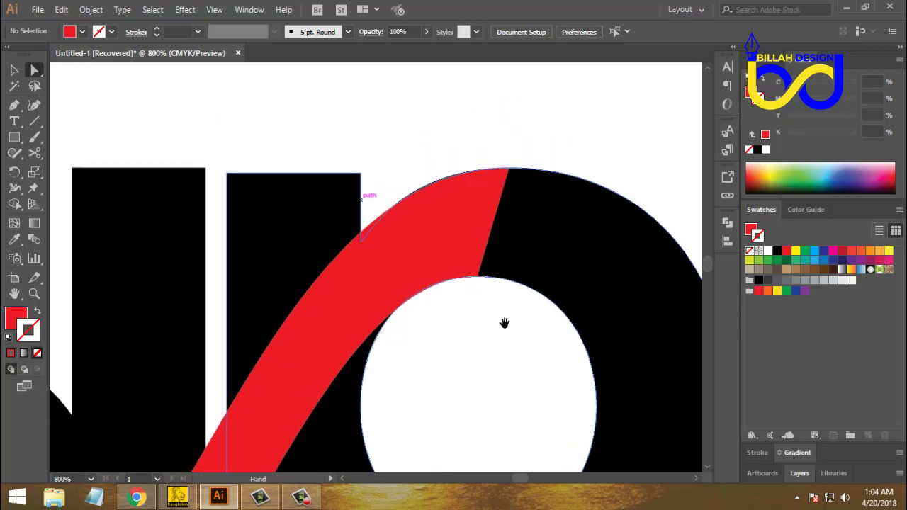
Step: Pull the red band's top anchor handle near the p leftward to reshape the curve
click(449, 177)
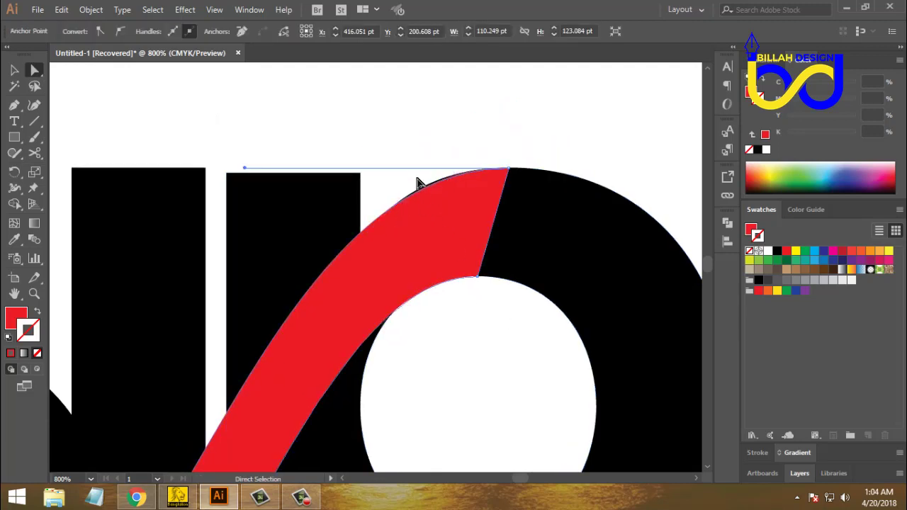
scroll(422, 153, left, 1)
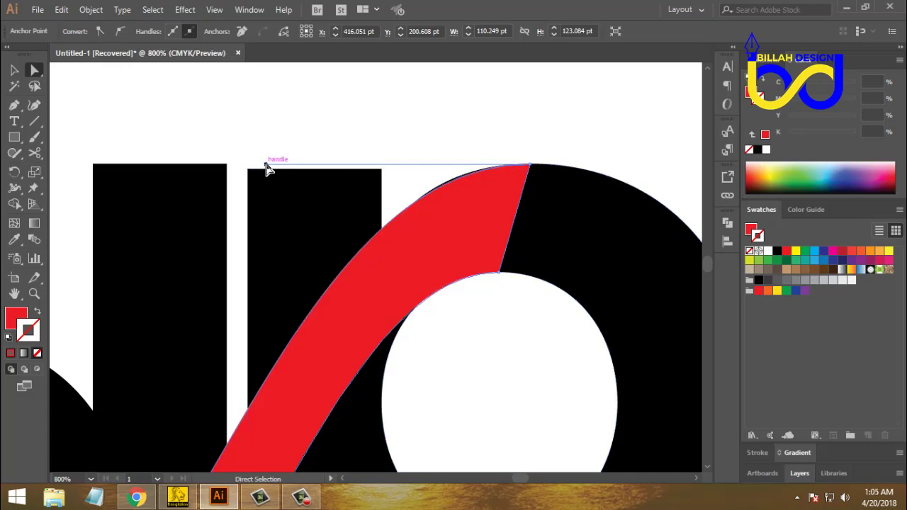
drag(266, 168, 255, 168)
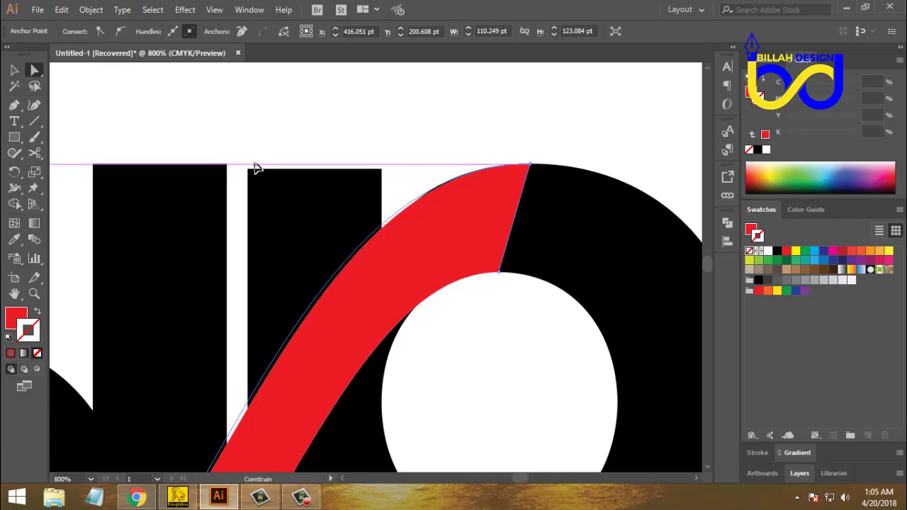
click(500, 359)
drag(515, 356, 502, 272)
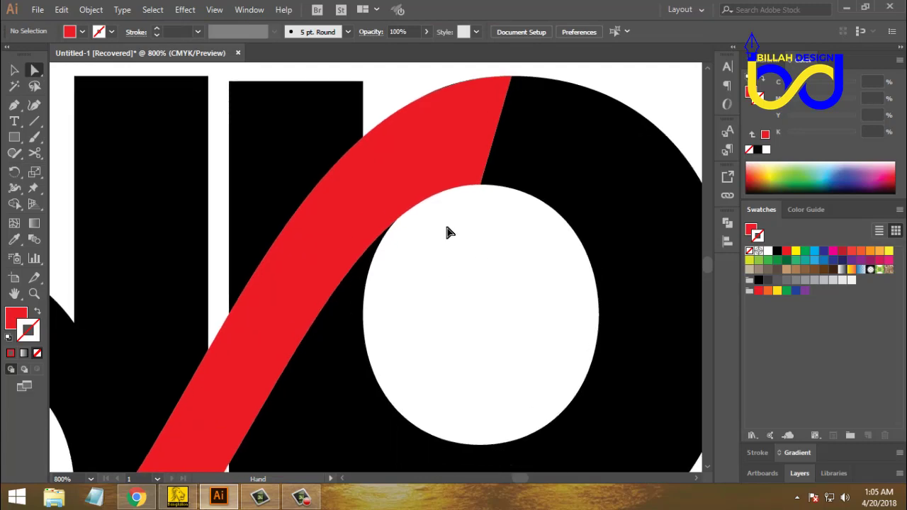
Step: Extend the handle on the red curve above the p's counter to smooth it
click(454, 191)
click(465, 255)
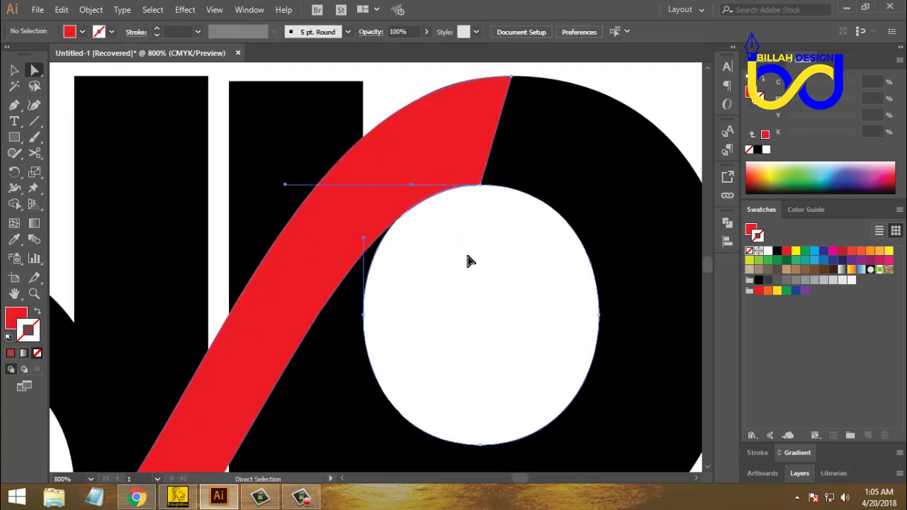
click(427, 204)
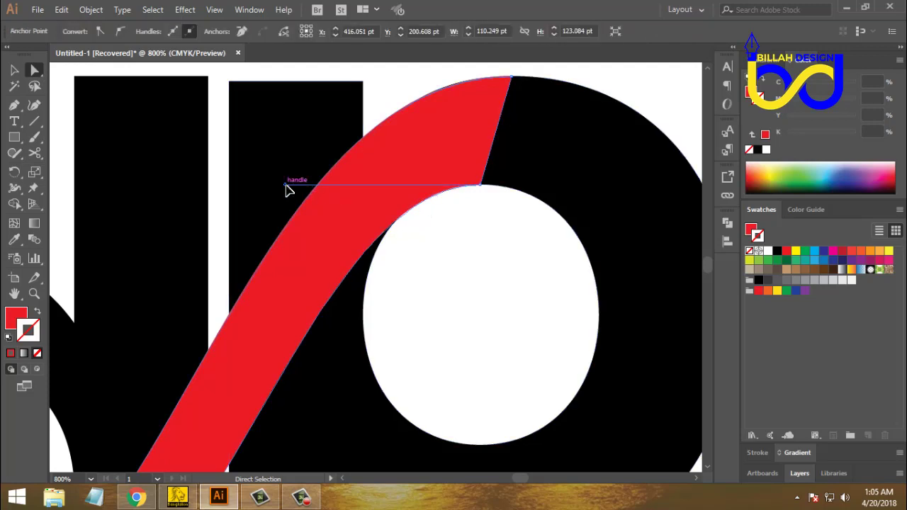
drag(283, 190, 280, 190)
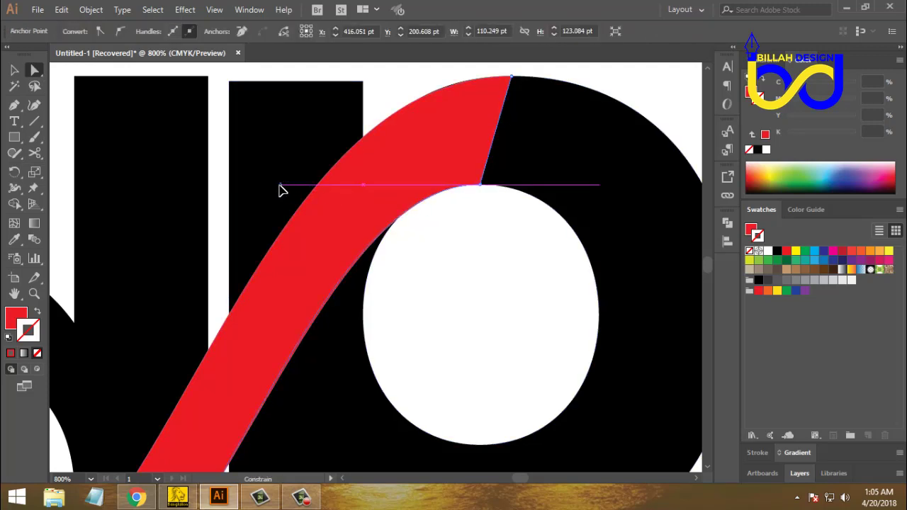
click(476, 305)
click(889, 421)
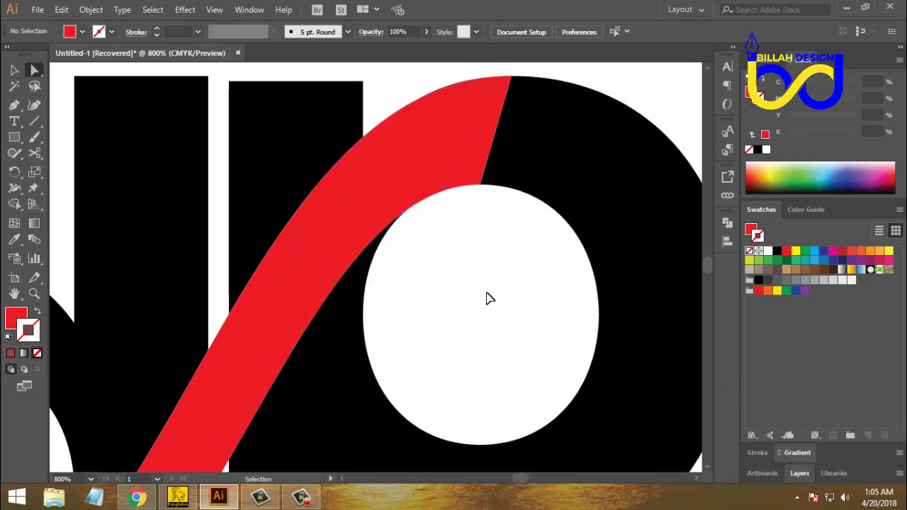
key(ctrl+minus)
key(ctrl+minus)
key(ctrl+minus)
key(ctrl+minus)
key(ctrl+minus)
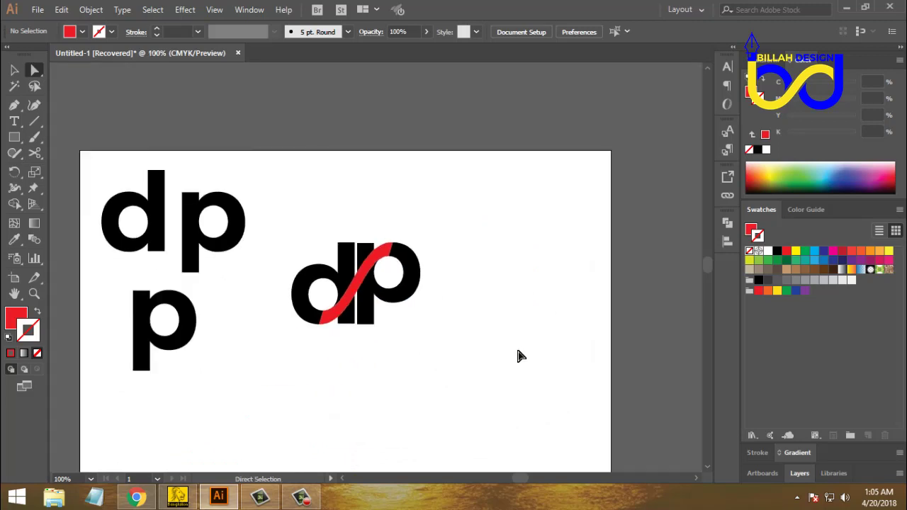
Step: Frame the whole dp monogram, dismiss the advertisement pop-up, and select the red S-band path
drag(476, 352, 491, 347)
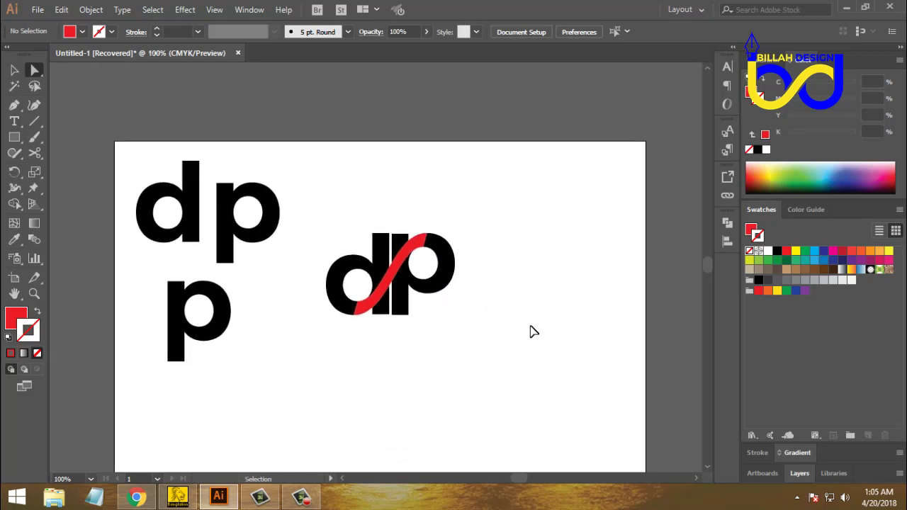
key(ctrl+plus)
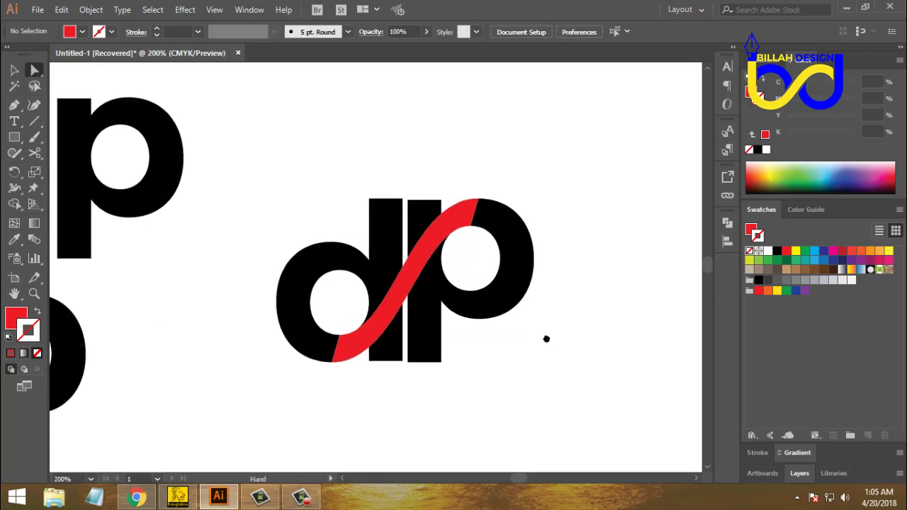
scroll(547, 338, down, 1)
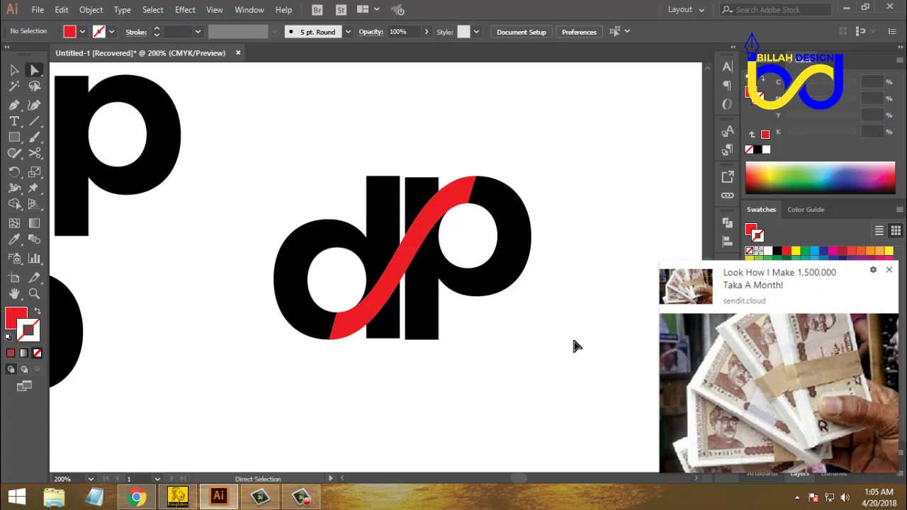
click(888, 273)
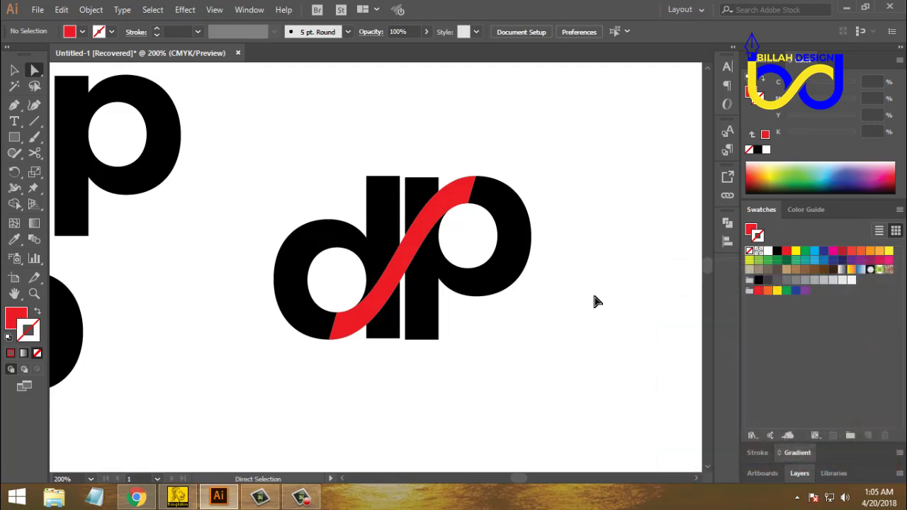
key(ctrl+plus)
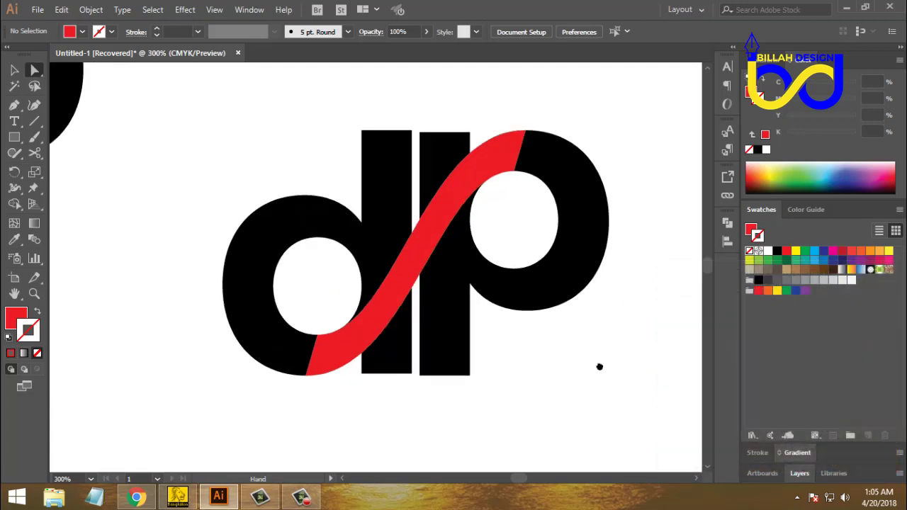
drag(599, 366, 589, 373)
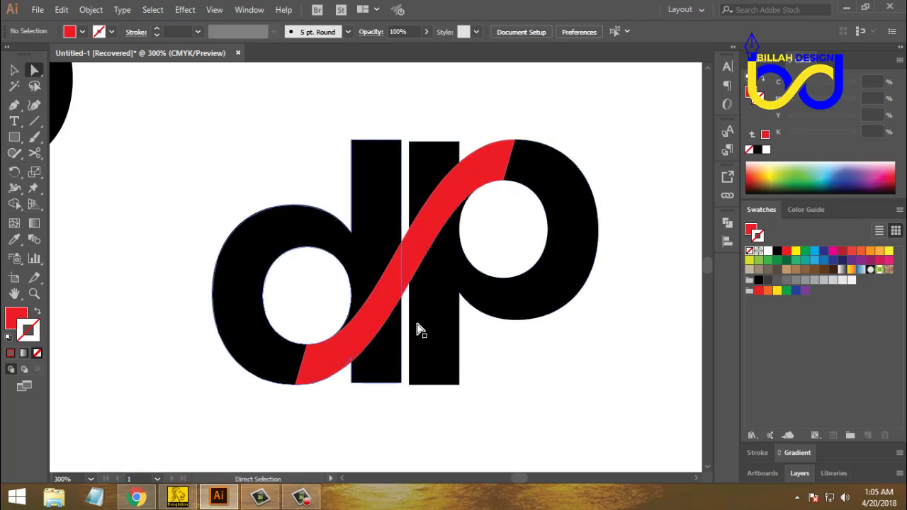
key(space)
drag(560, 379, 564, 375)
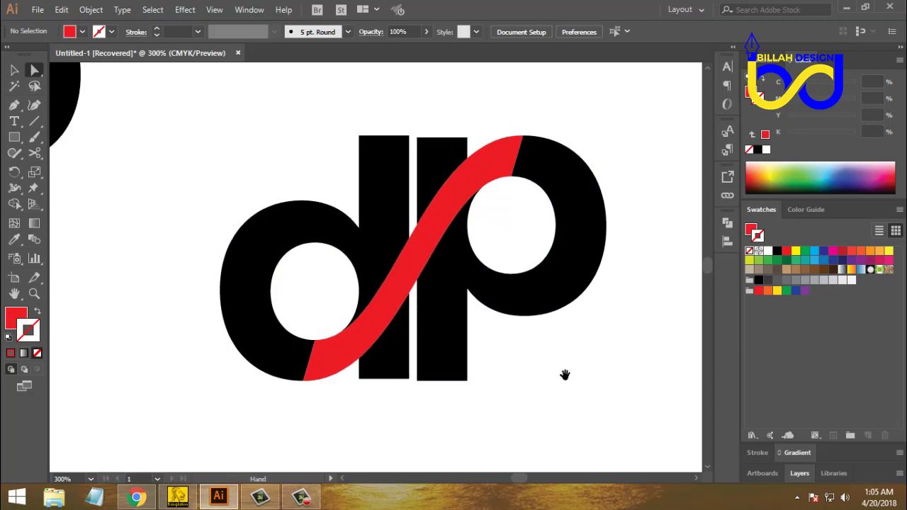
click(408, 279)
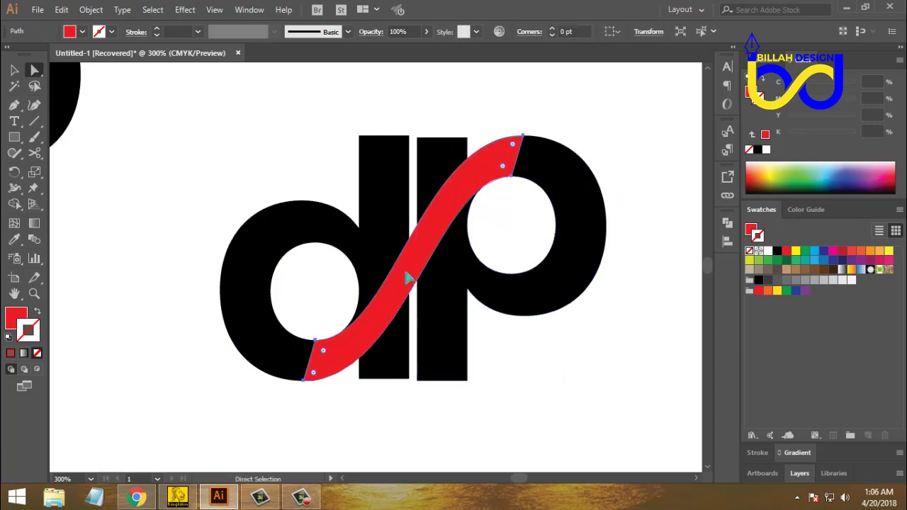
Step: Apply Offset Path to the red S-band with a 5 pt offset, previewing the result
click(91, 10)
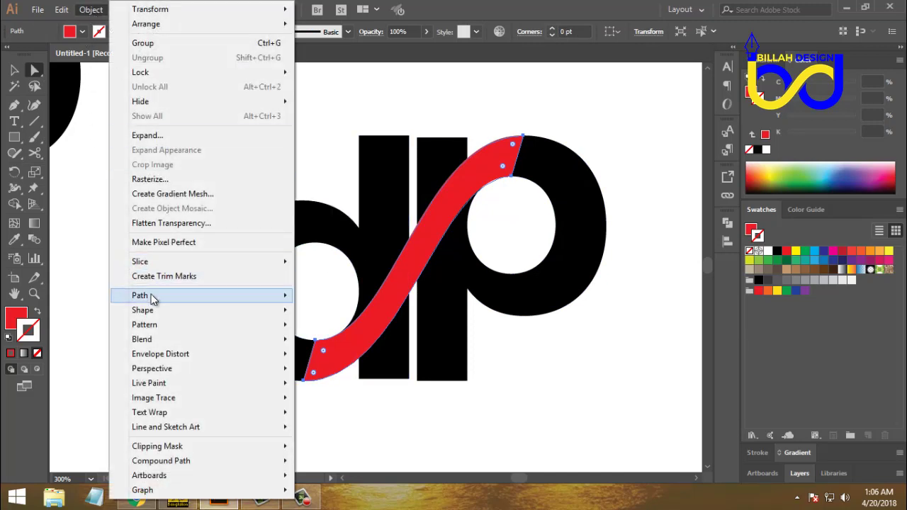
mouse_move(152, 298)
click(336, 344)
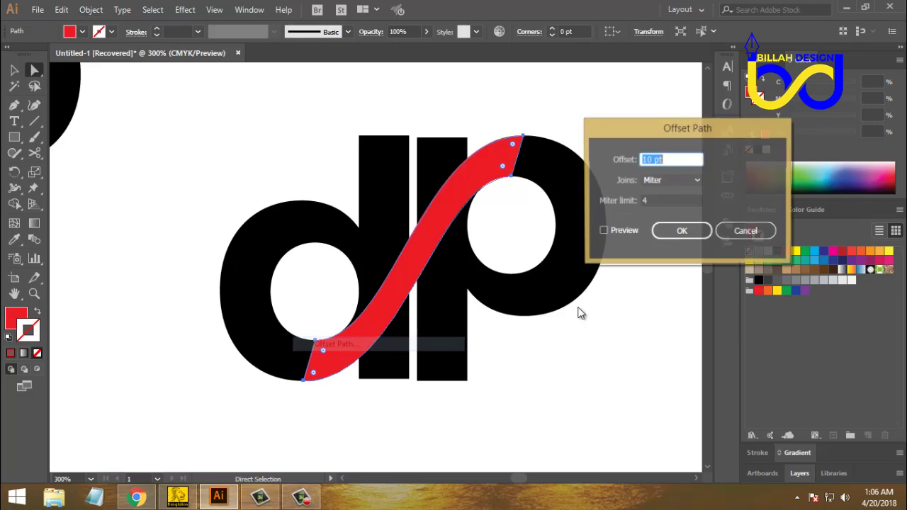
click(604, 230)
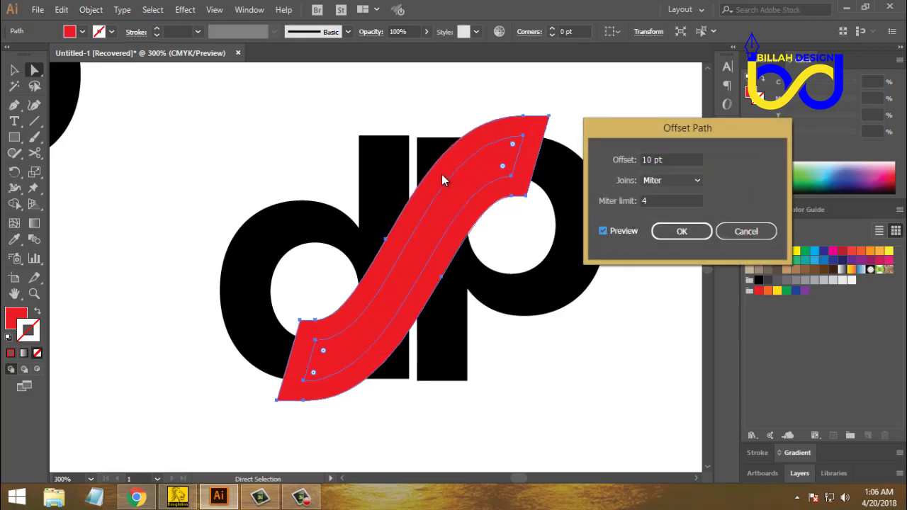
click(666, 159)
key(Down)
key(Down)
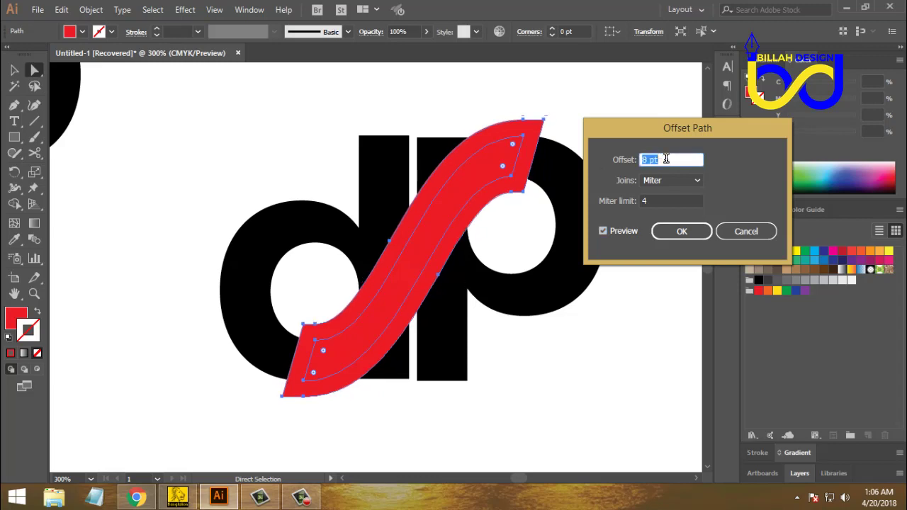
key(Down)
key(Down)
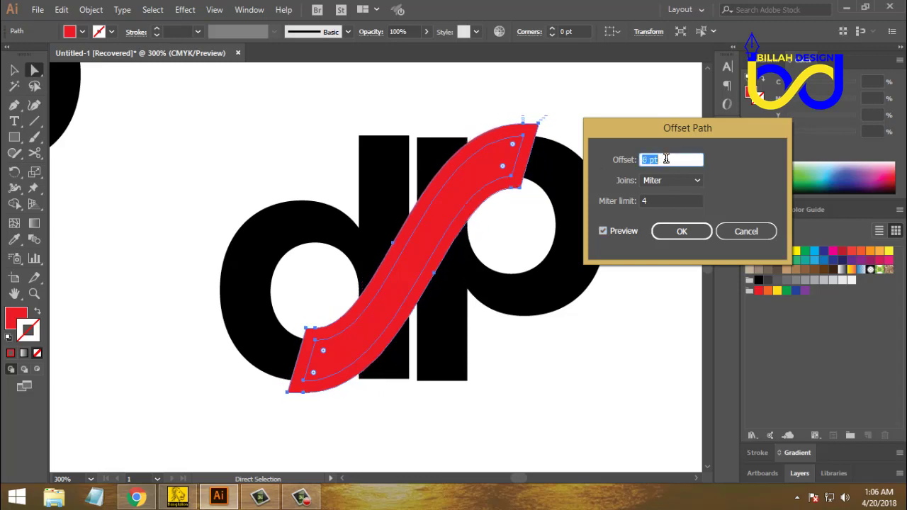
key(Down)
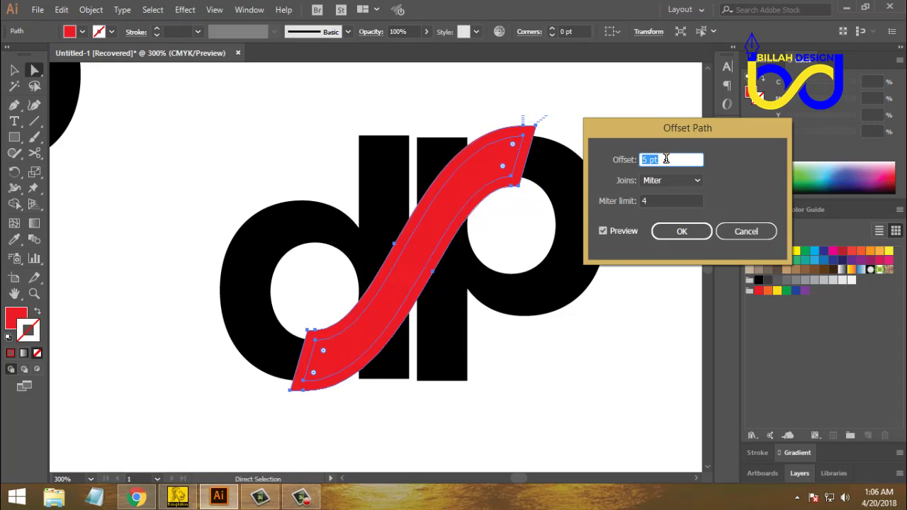
key(Down)
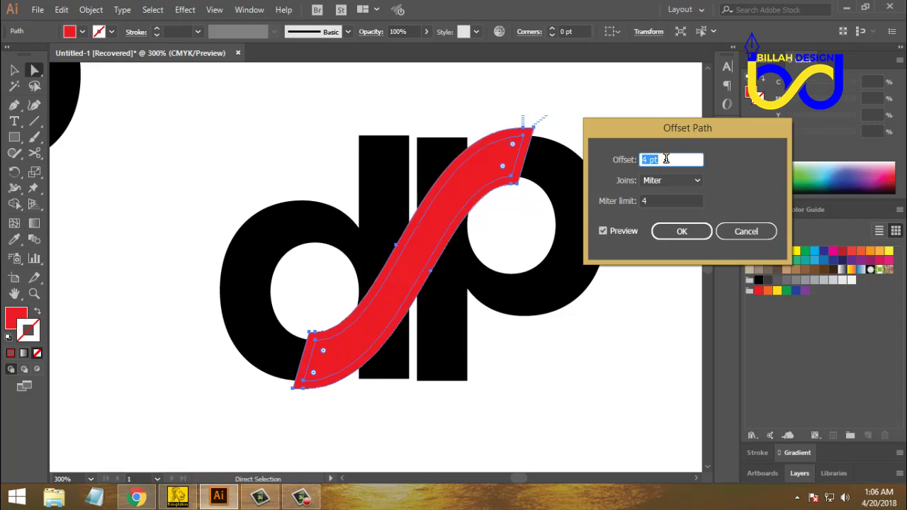
key(Up)
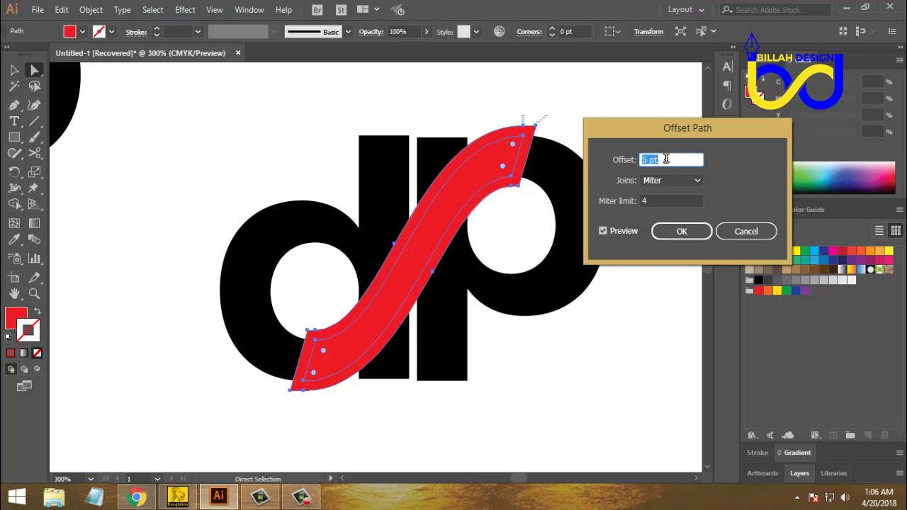
click(680, 232)
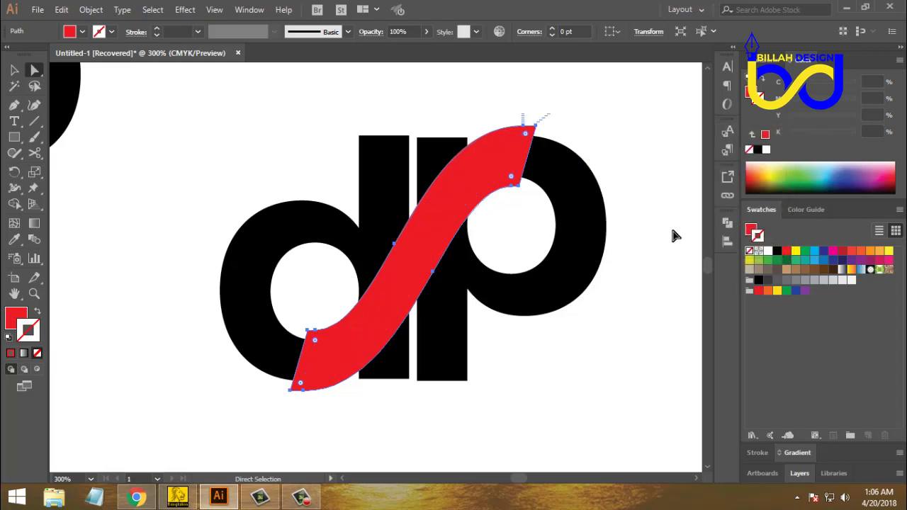
Step: Swap the outer S-shape's fill and stroke so it becomes a red outline, then deselect
drag(528, 399, 521, 357)
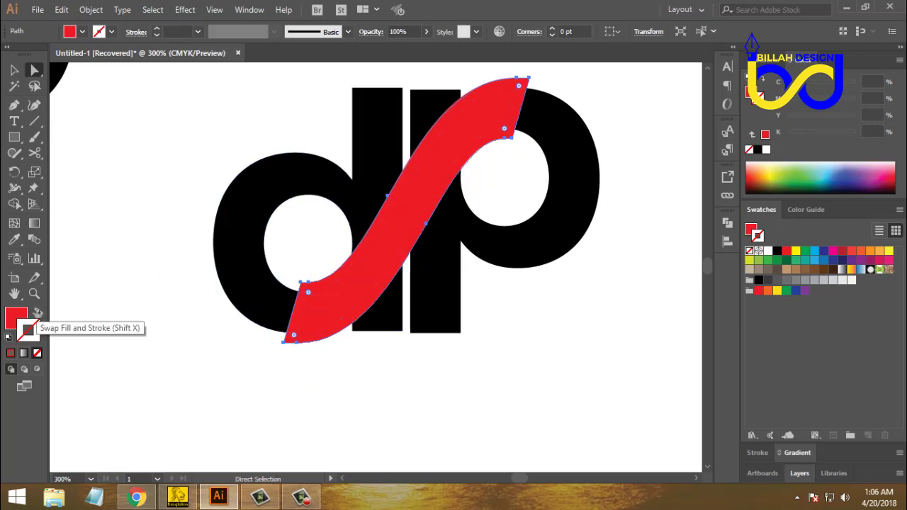
click(38, 314)
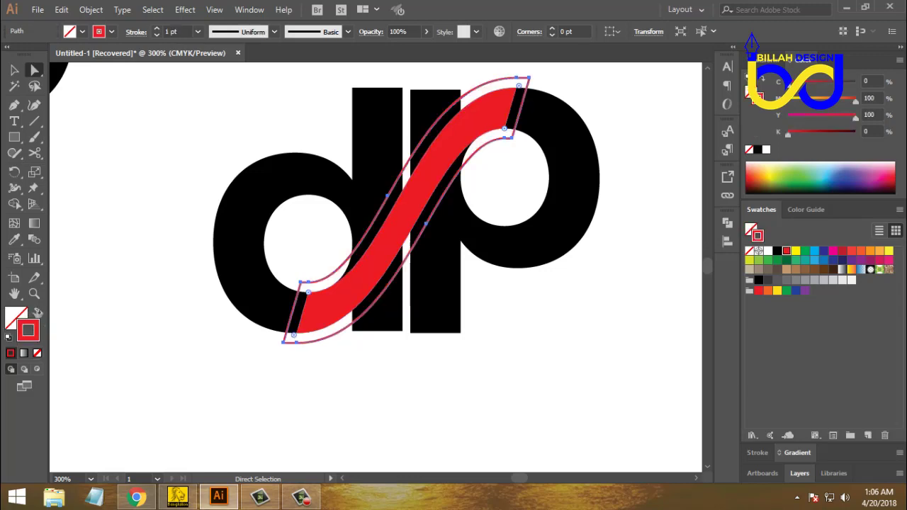
click(140, 349)
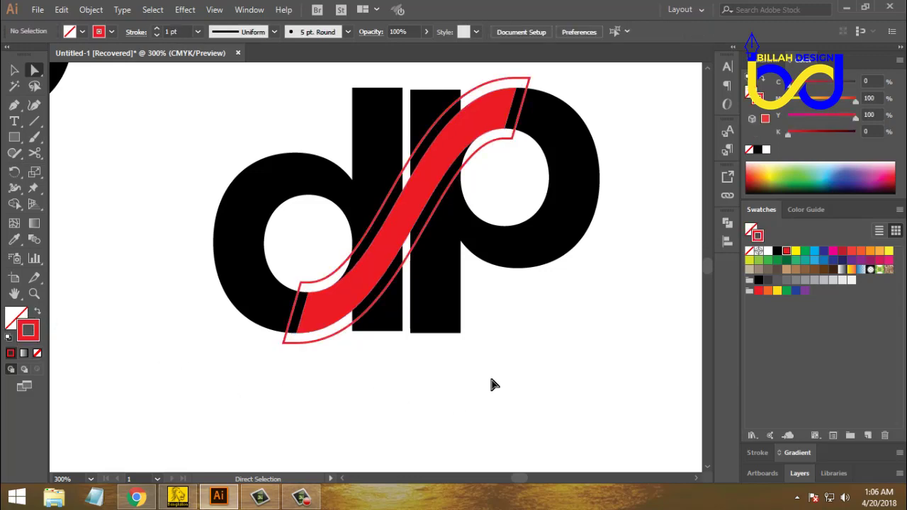
key(ctrl+plus)
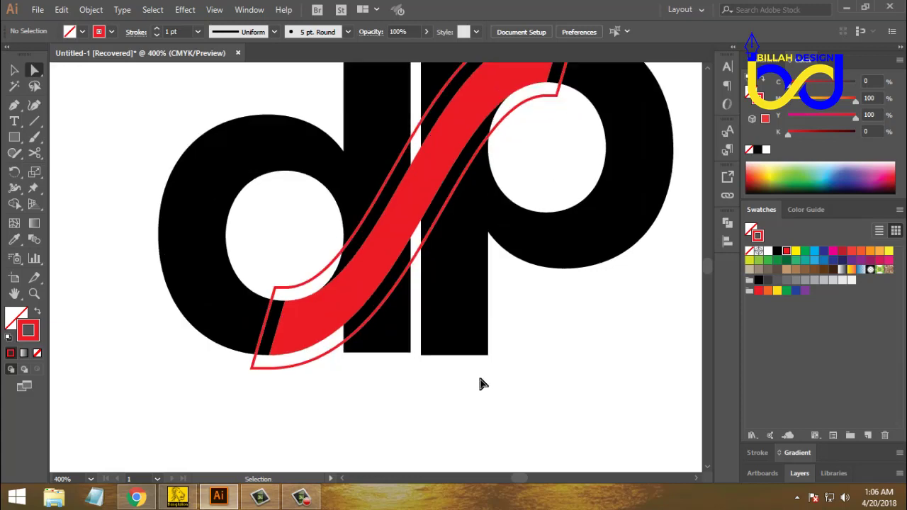
scroll(514, 338, down, 3)
scroll(528, 350, up, 2)
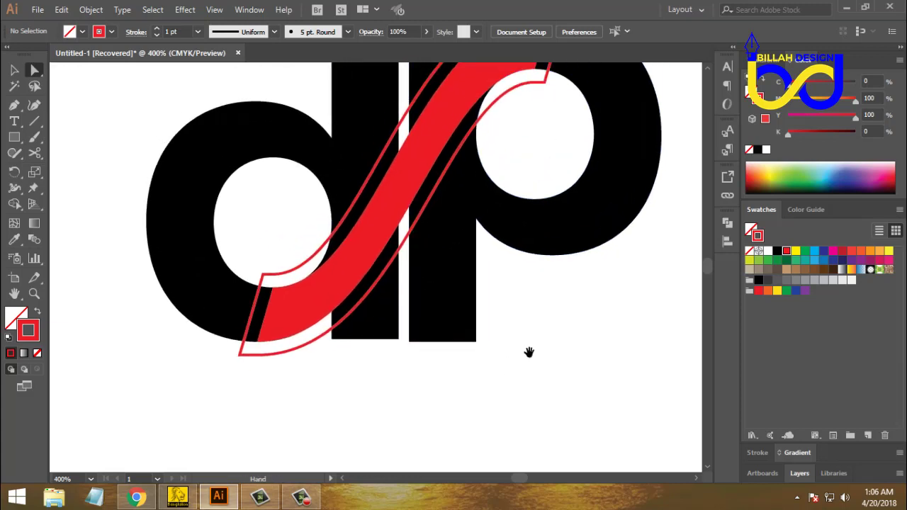
key(ctrl+minus)
key(ctrl+minus)
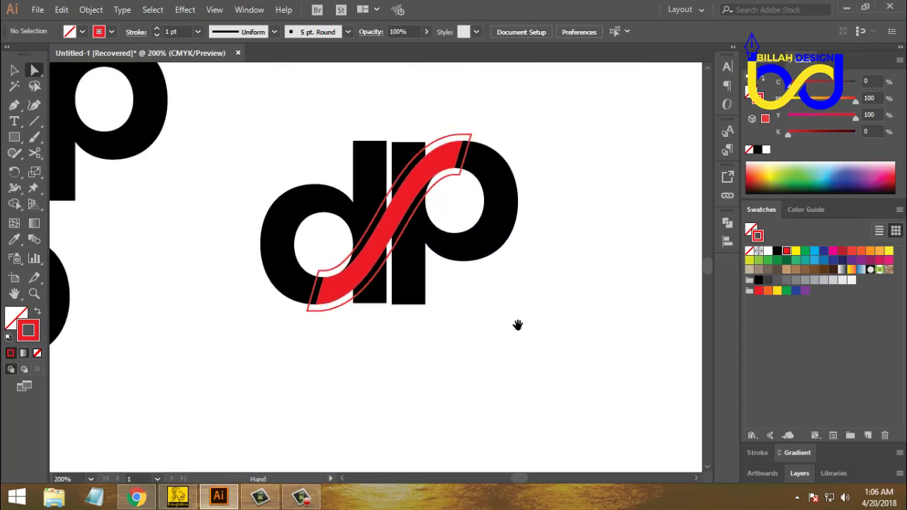
click(445, 135)
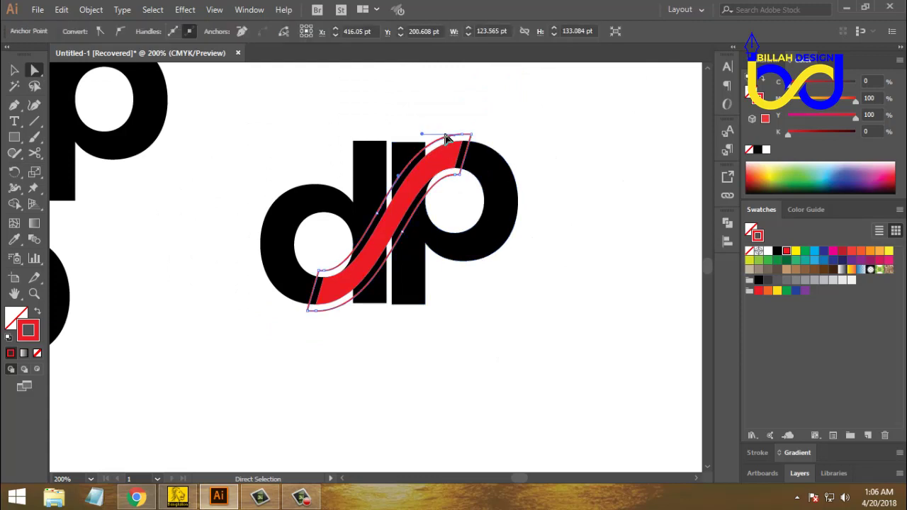
click(488, 352)
key(space)
drag(450, 357, 461, 357)
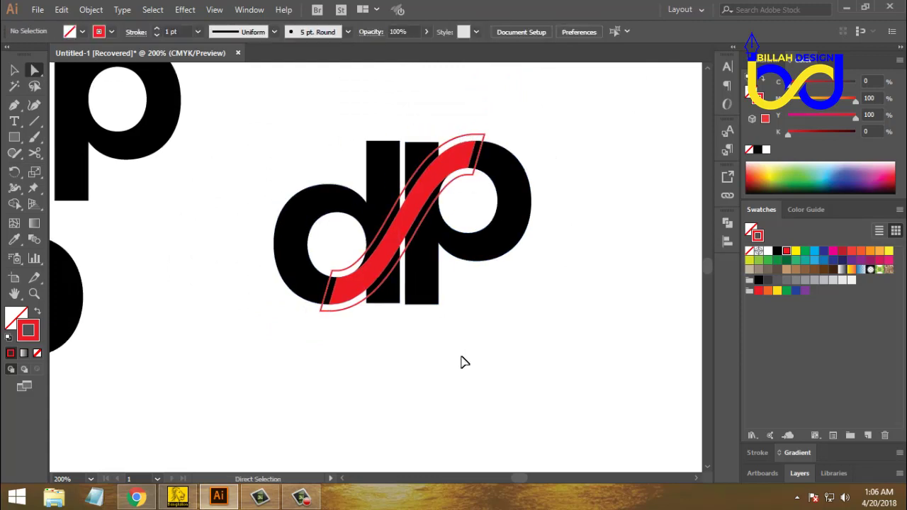
key(ctrl+plus)
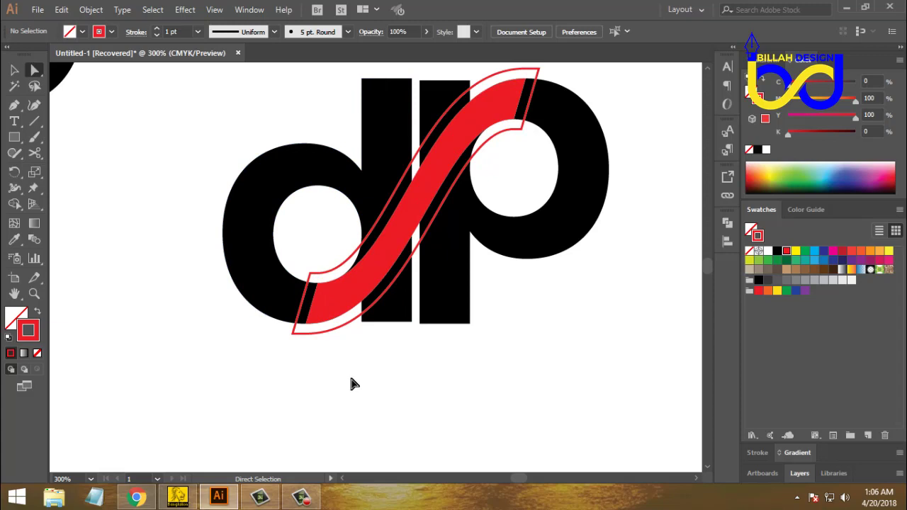
Step: Add four anchor points along the red outline S-shape near its bottom-left and top-right ends
click(343, 334)
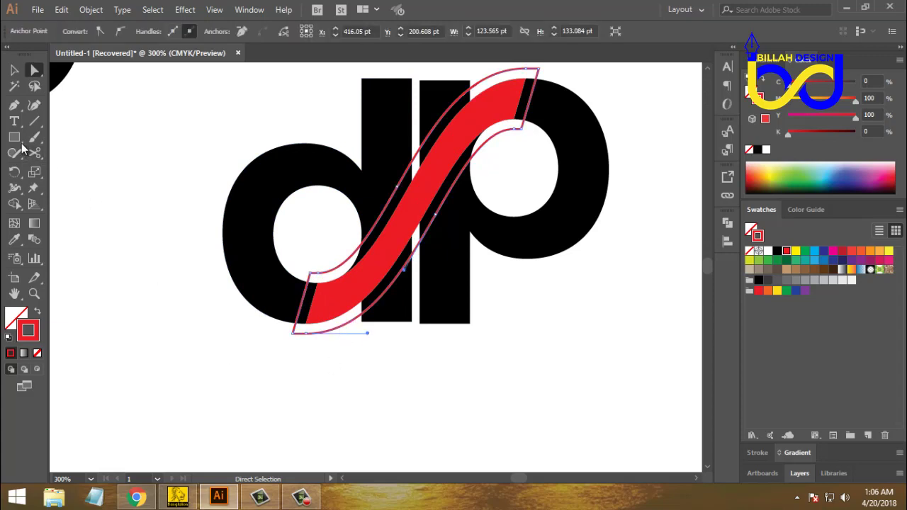
click(15, 104)
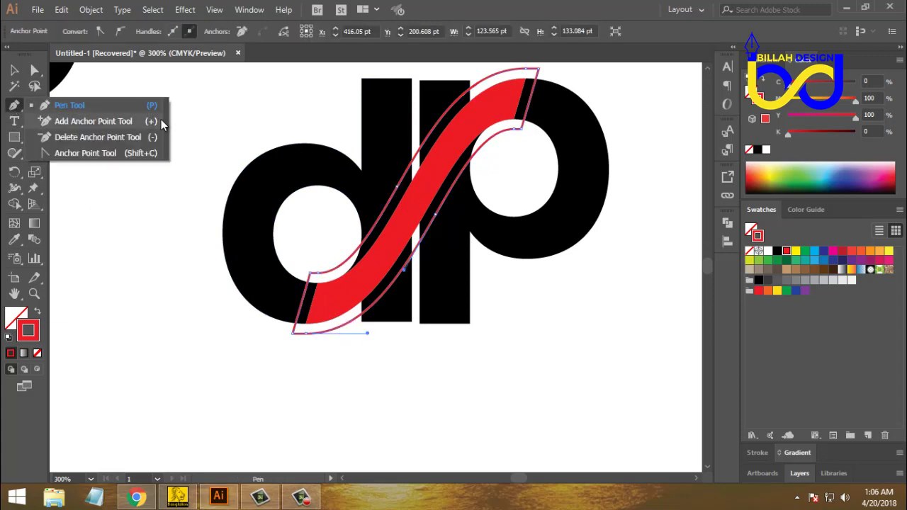
click(165, 128)
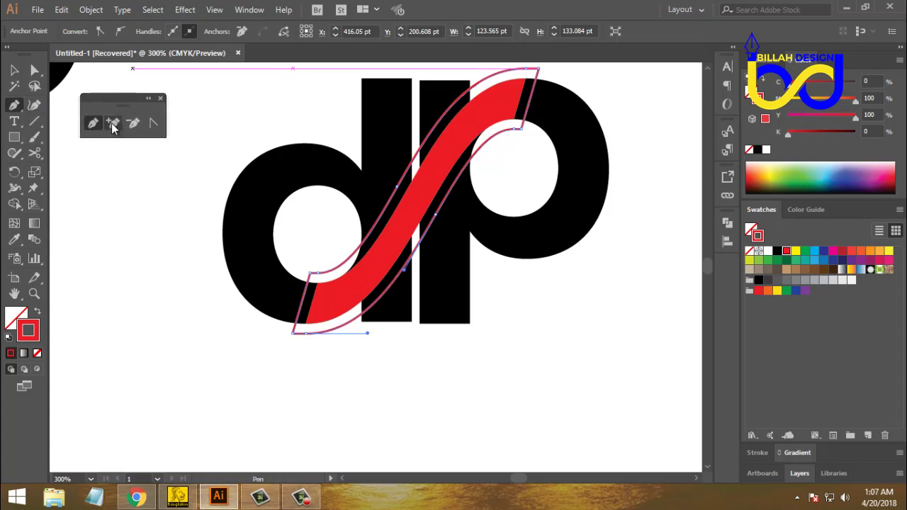
click(114, 124)
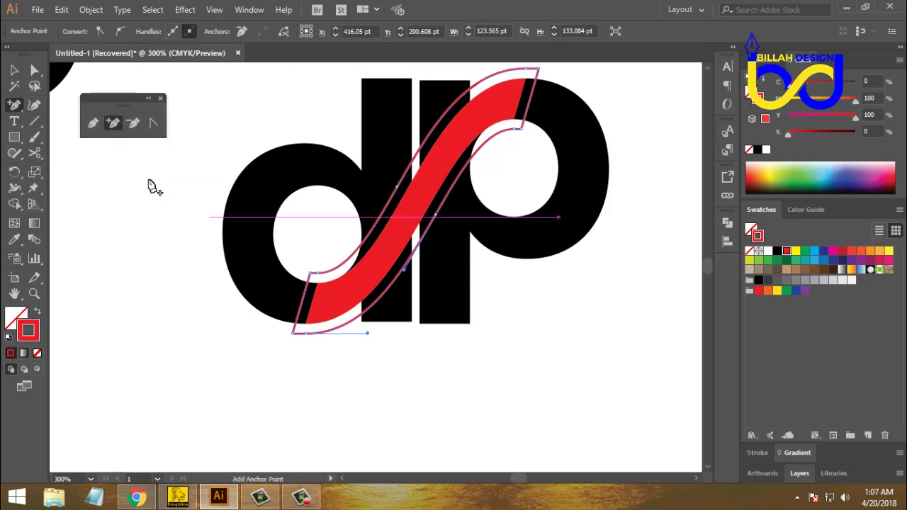
click(348, 327)
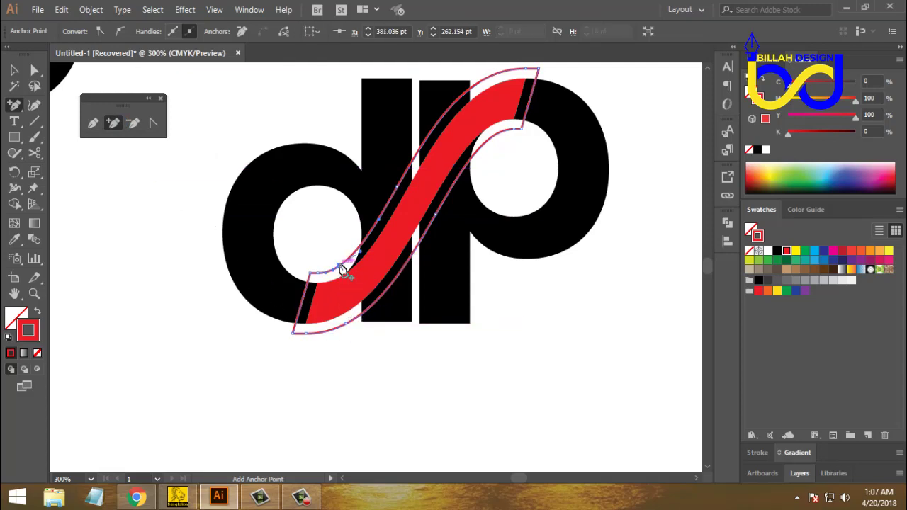
drag(479, 189, 479, 225)
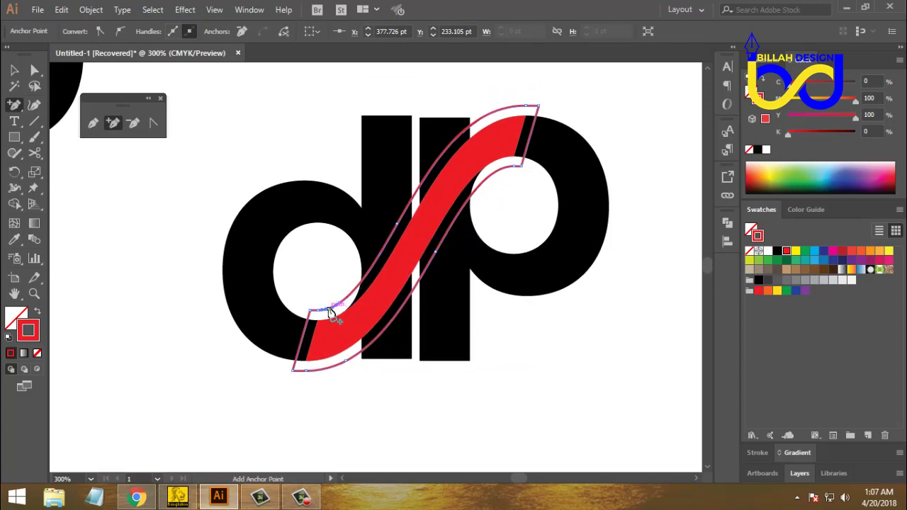
click(331, 312)
click(507, 169)
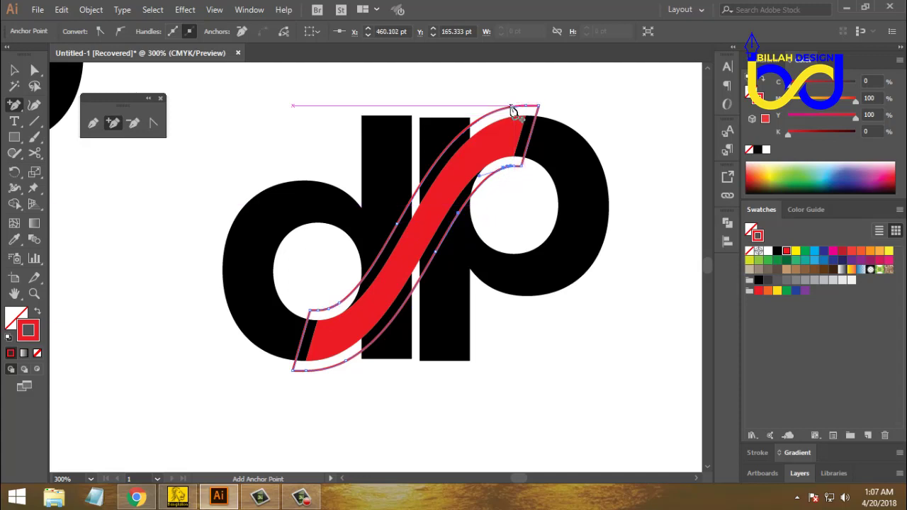
click(514, 107)
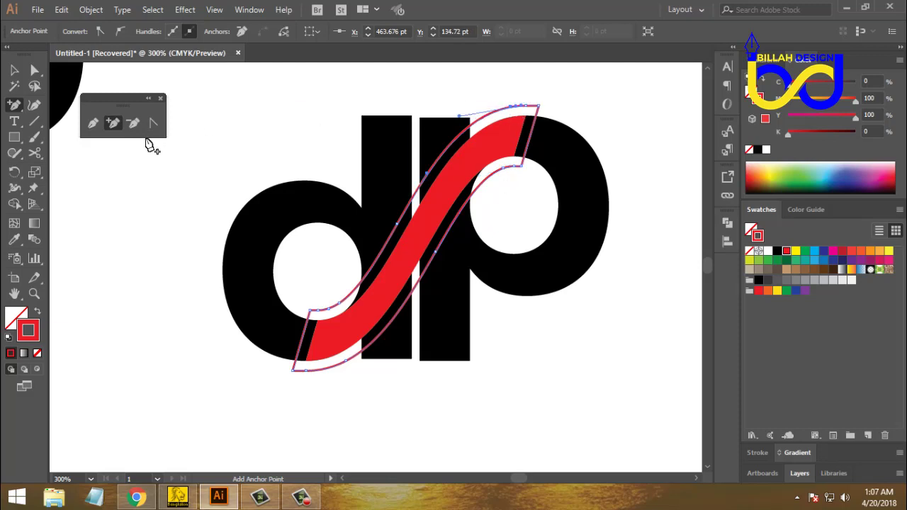
Step: Delete the outline's top-right and bottom-left corner anchors, then deselect the shape
click(135, 123)
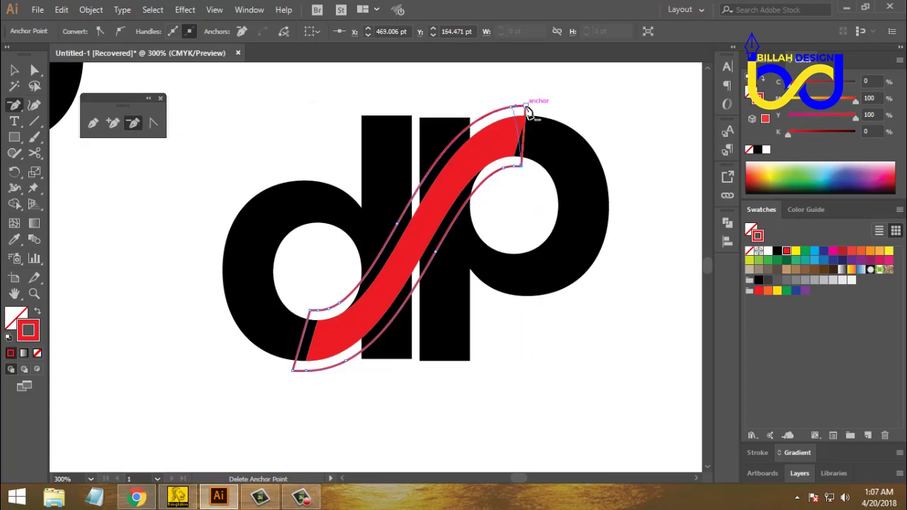
click(539, 108)
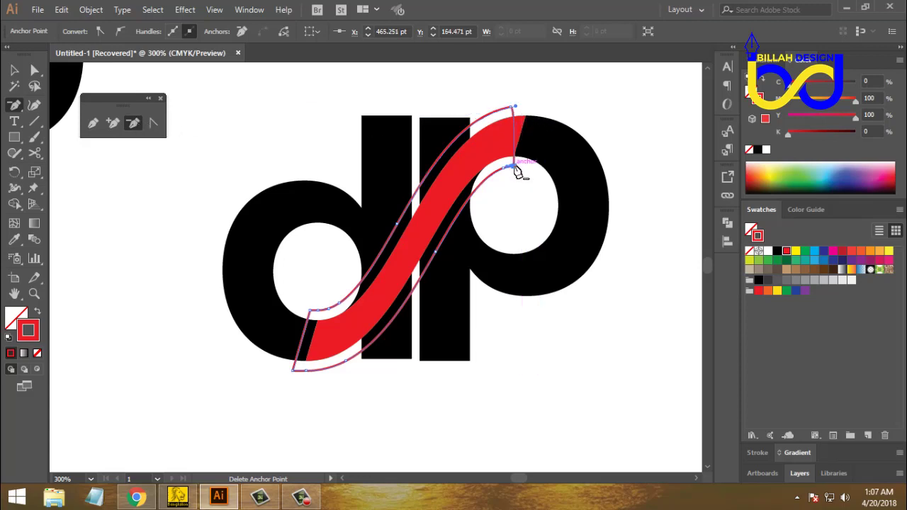
click(519, 169)
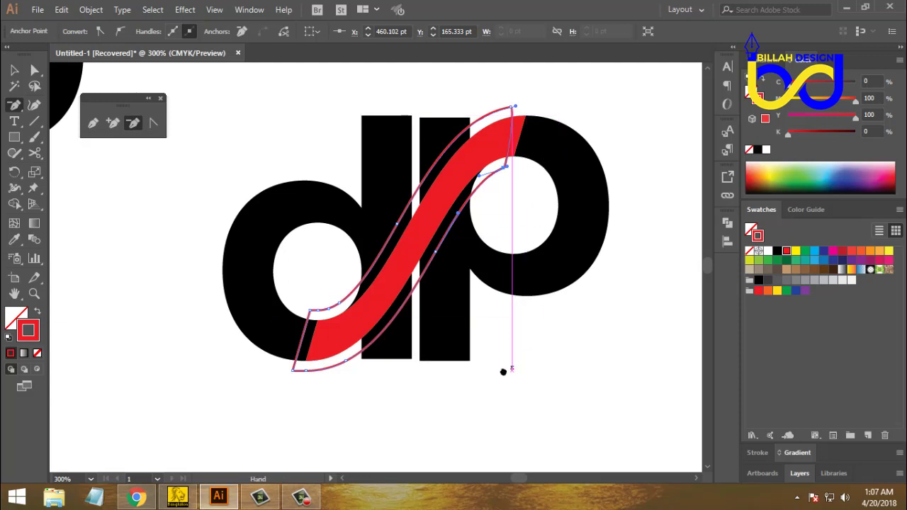
drag(503, 370, 504, 320)
drag(539, 156, 537, 179)
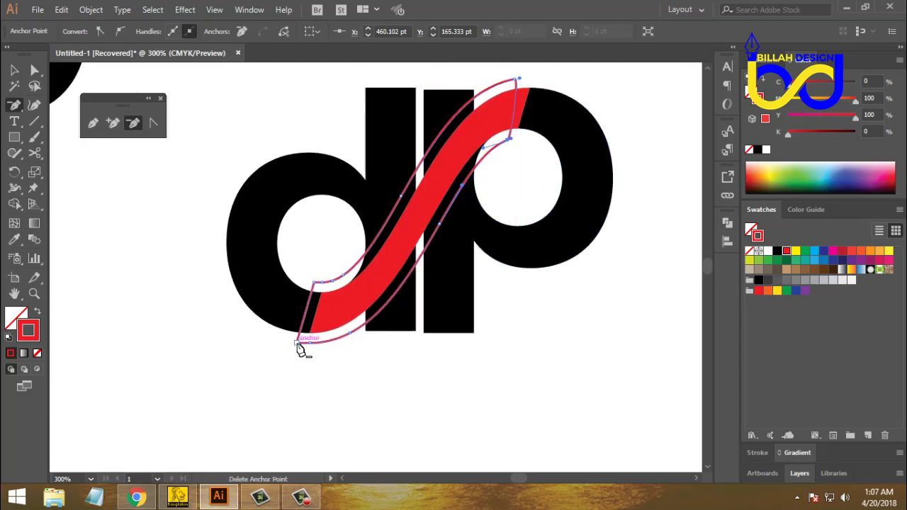
click(297, 342)
click(312, 345)
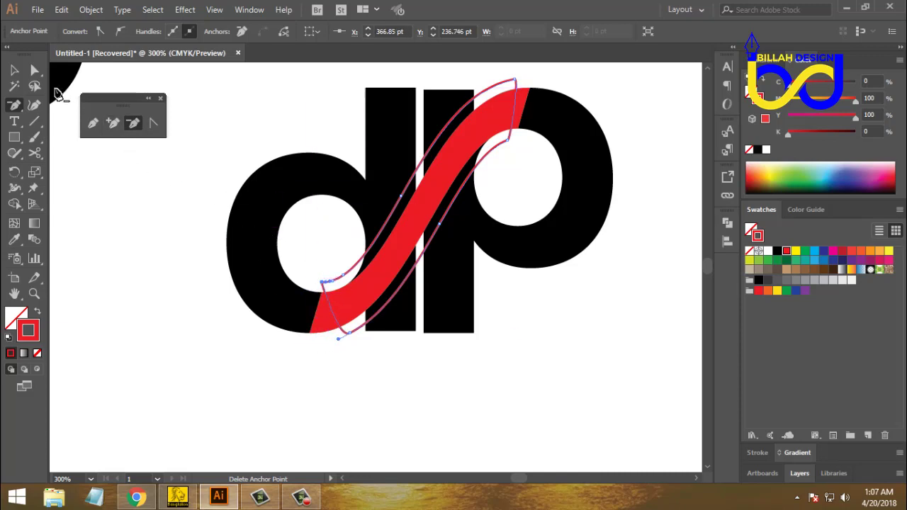
key(a)
click(382, 379)
Step: Select the red outline with the d and p shapes, undoing an accidental swoosh copy
scroll(573, 352, up, 3)
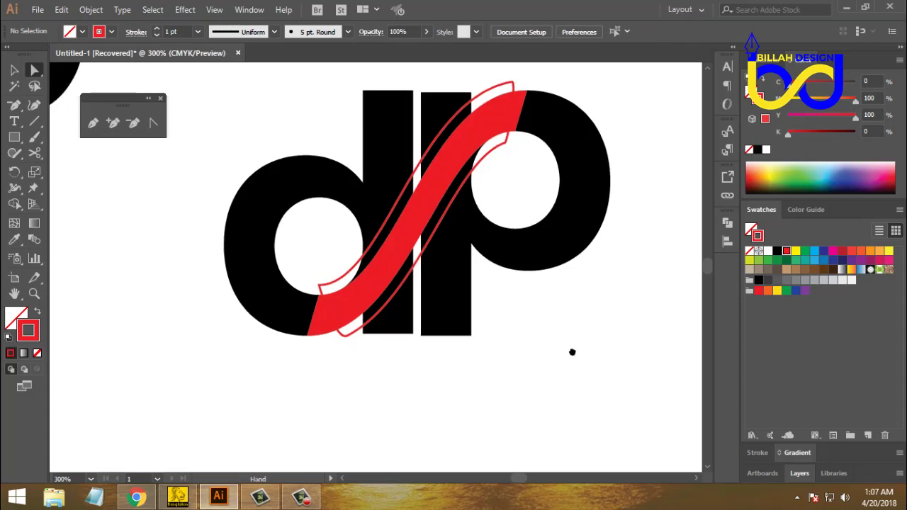
drag(573, 360, 580, 353)
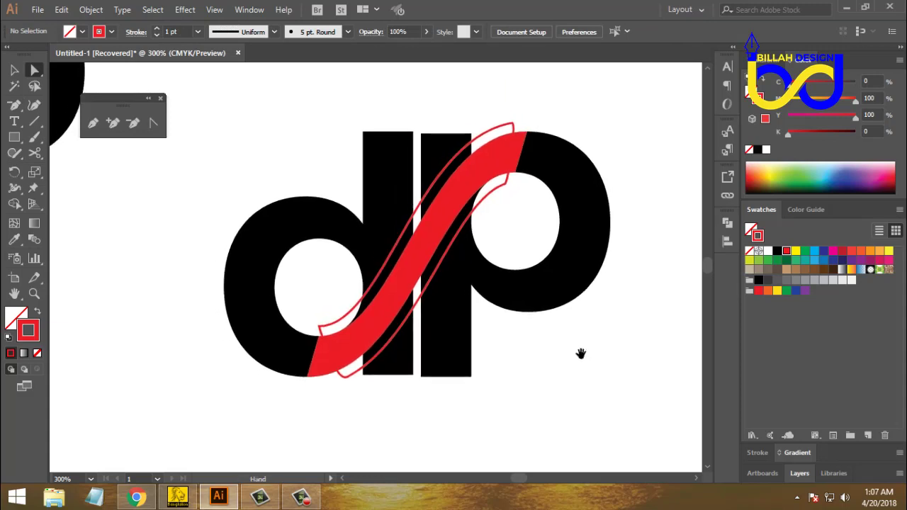
click(491, 192)
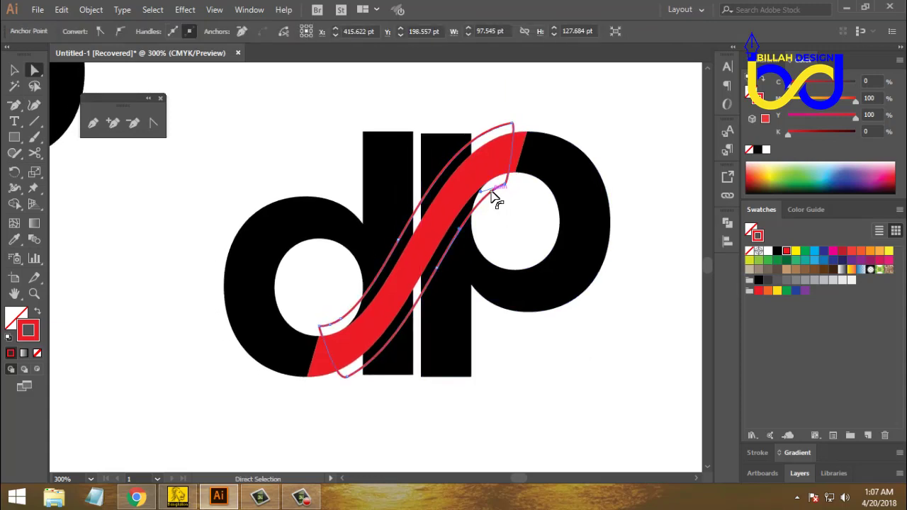
key(ctrl)
shift+click(524, 287)
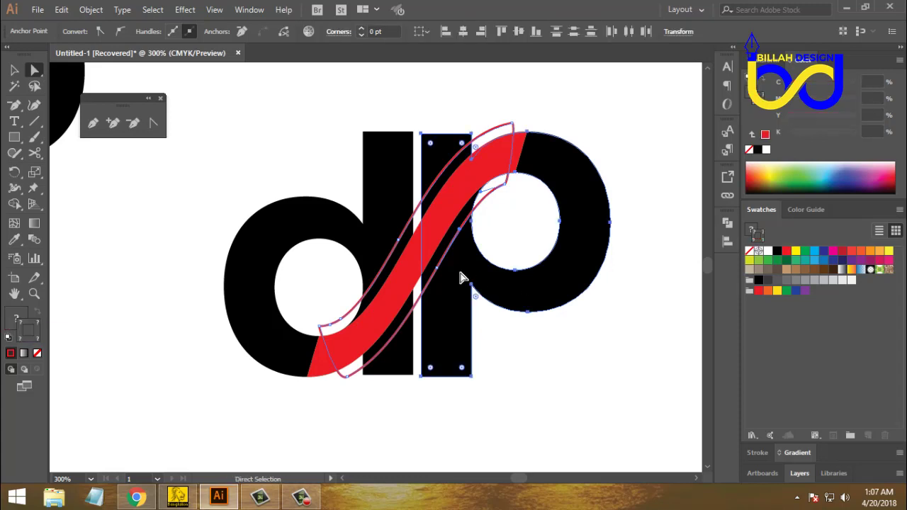
shift+click(389, 224)
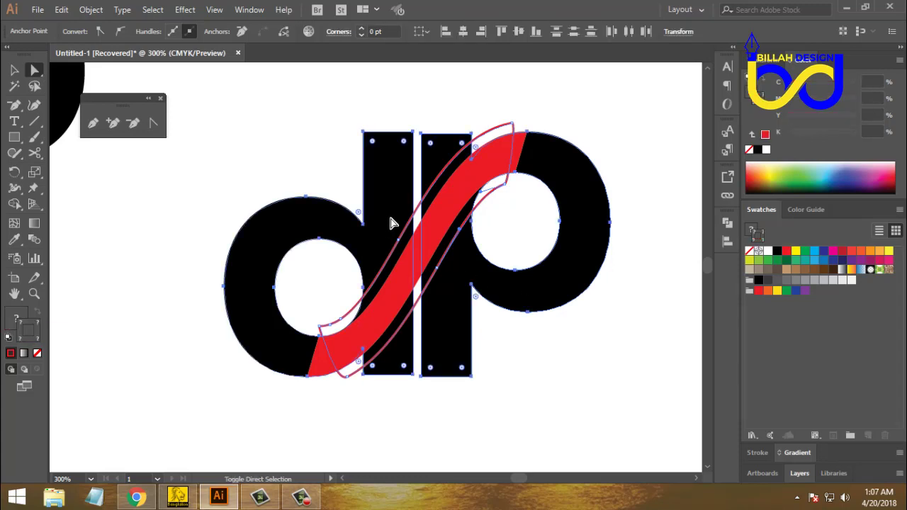
key(ctrl+1)
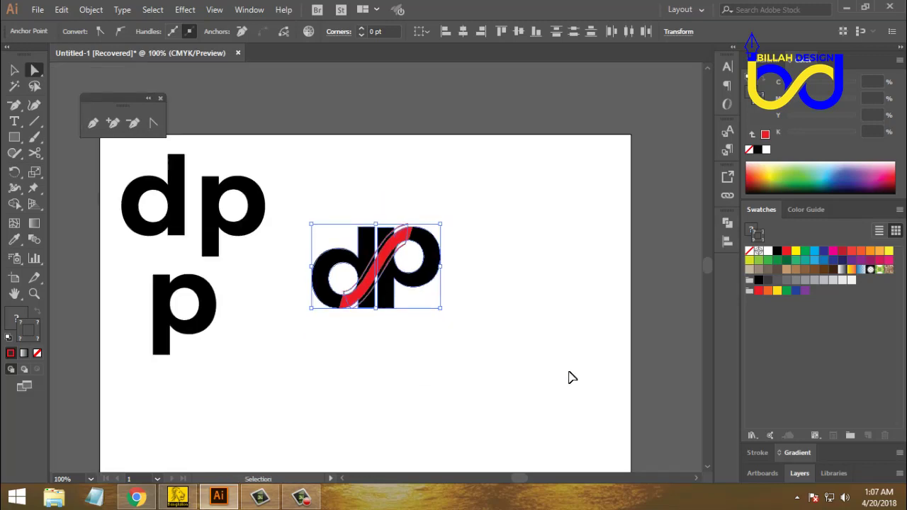
click(14, 69)
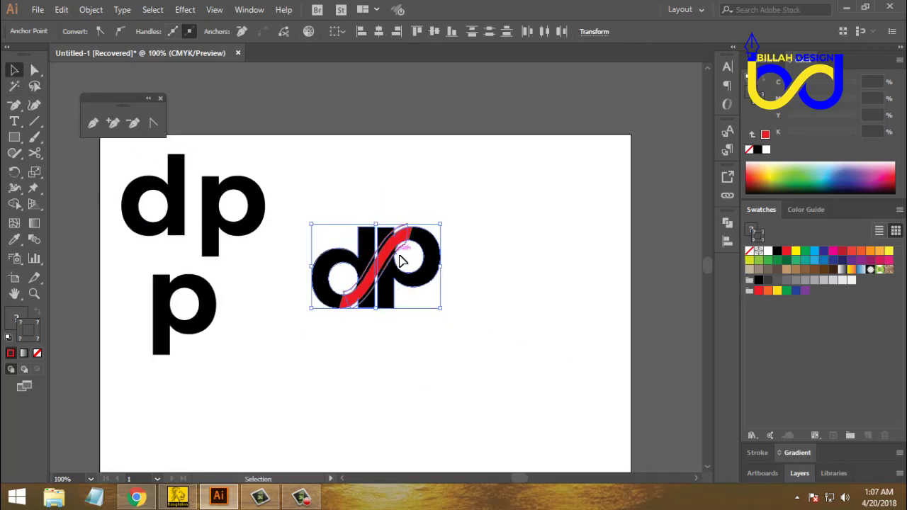
drag(391, 257, 472, 256)
key(ctrl+z)
click(552, 333)
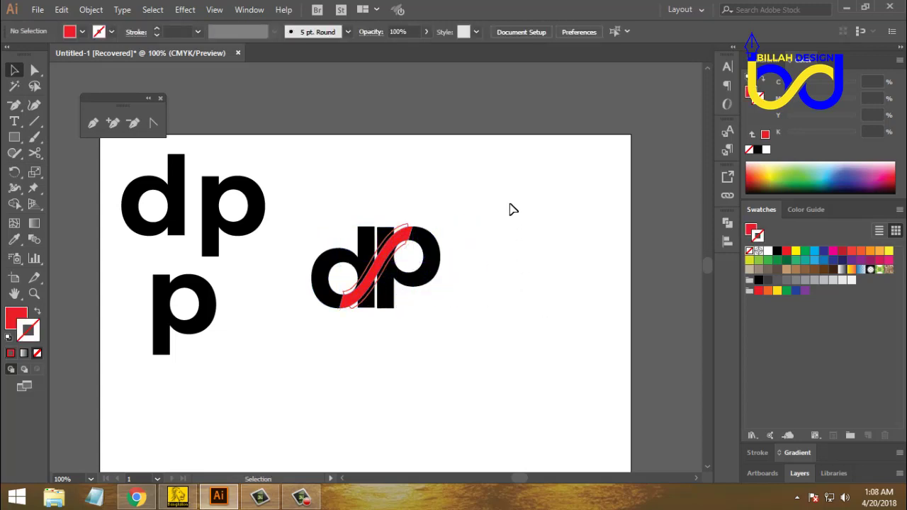
Step: Marquee-select the whole dp logo and duplicate it to the upper right of the artboard
drag(514, 198, 320, 344)
drag(367, 258, 532, 189)
click(499, 338)
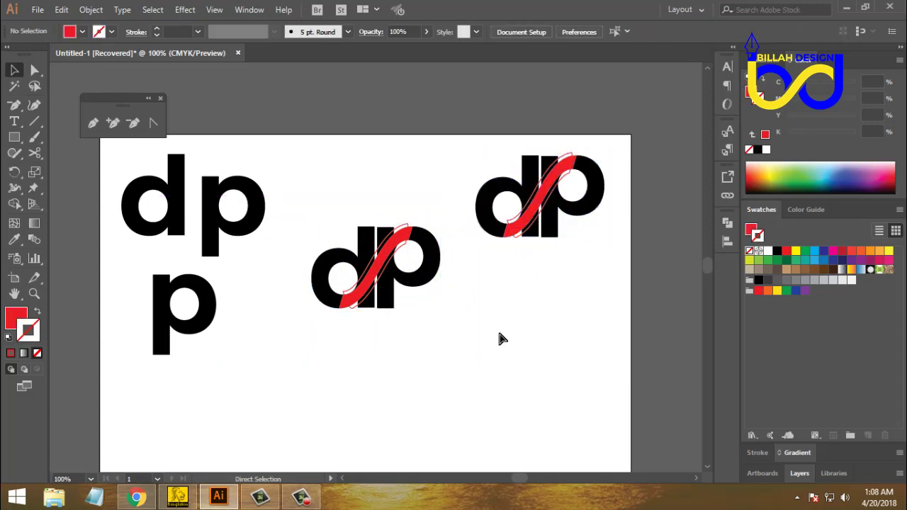
key(ctrl+plus)
key(ctrl+plus)
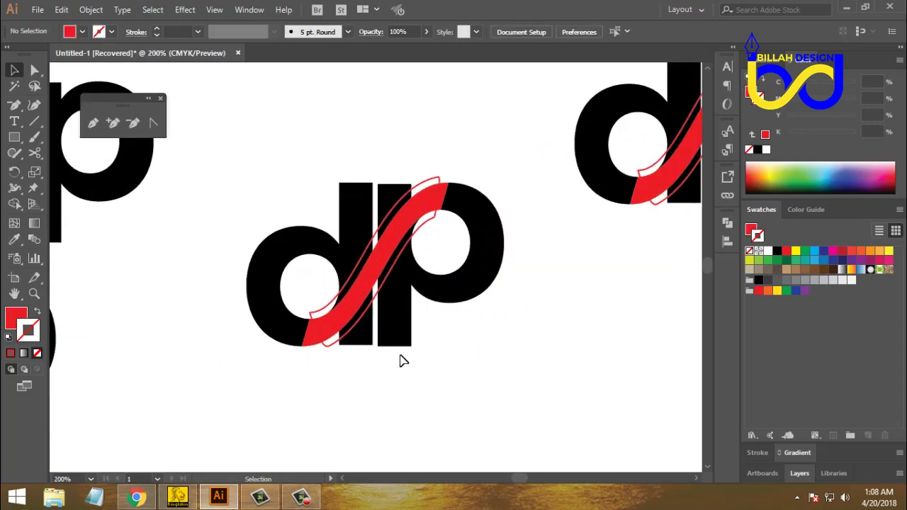
Step: Divide the d, p and swoosh outline with Pathfinder Divide, then ungroup the resulting pieces
click(397, 345)
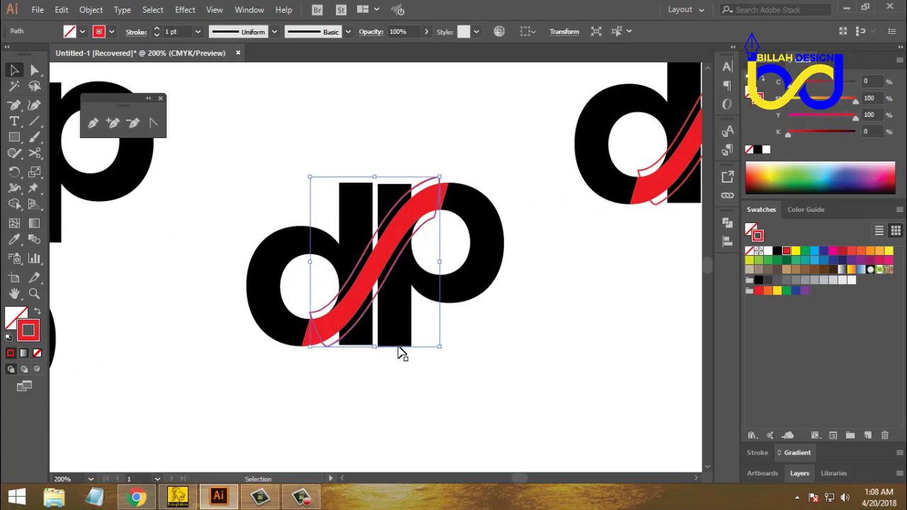
shift+click(400, 303)
shift+click(356, 229)
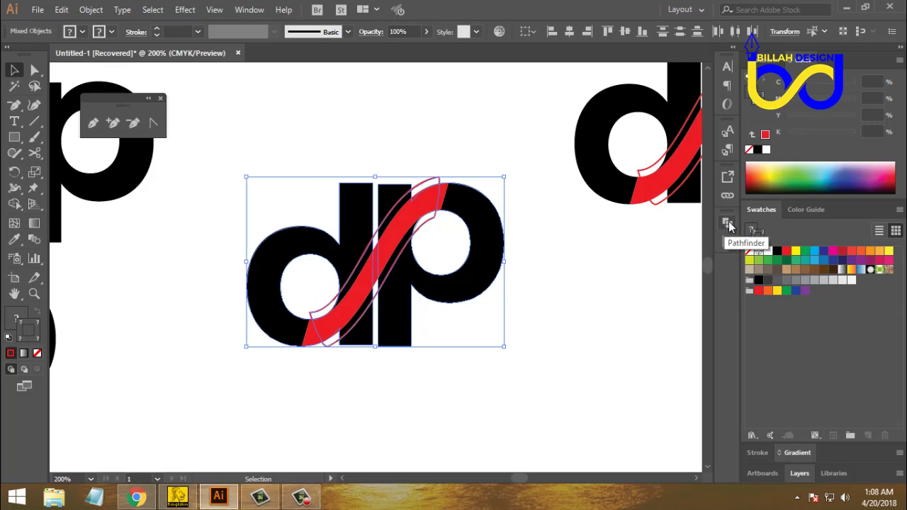
click(728, 224)
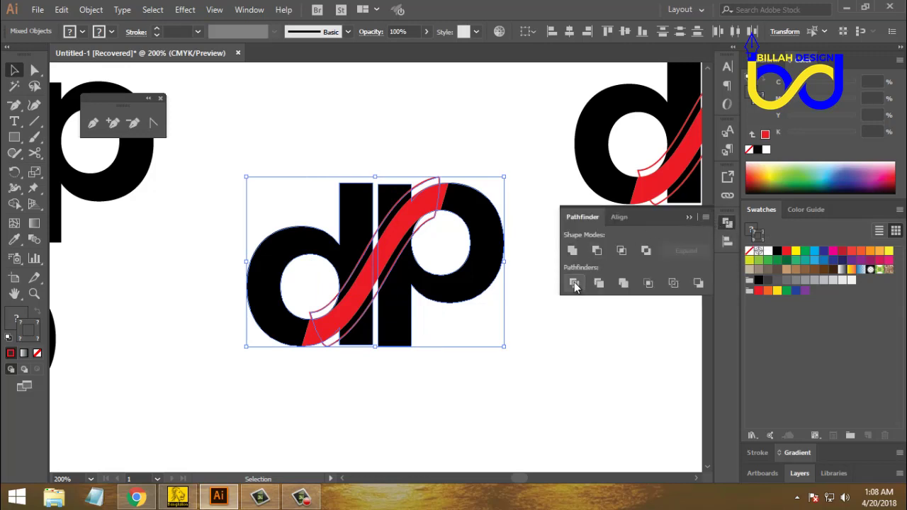
click(574, 283)
click(725, 222)
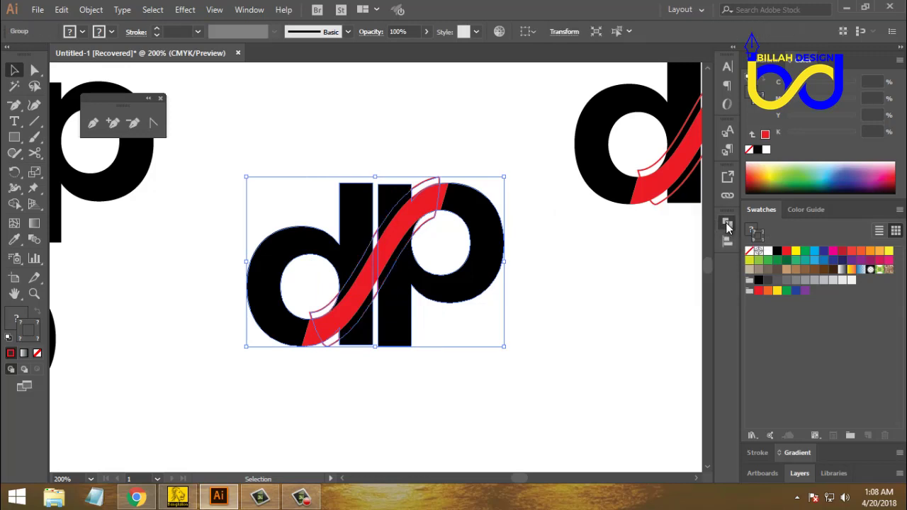
right_click(512, 142)
click(559, 248)
Step: Delete the red sliver in the d's counter, a black sliver, and the small bottom outline piece
click(531, 371)
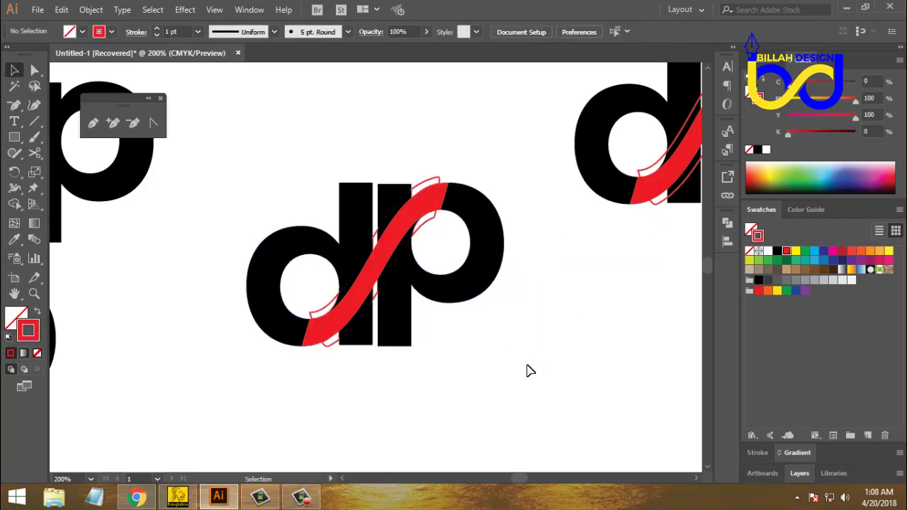
key(ctrl+equal)
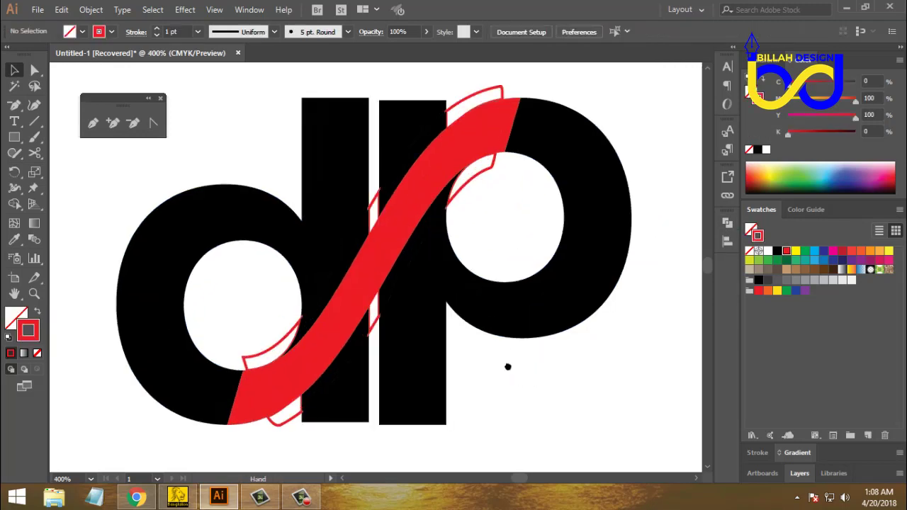
key(ctrl+equal)
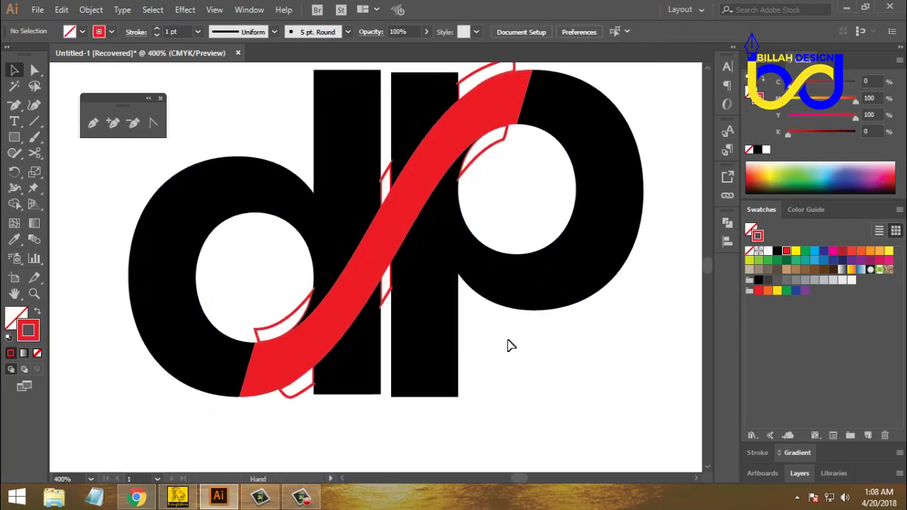
click(294, 296)
key(Delete)
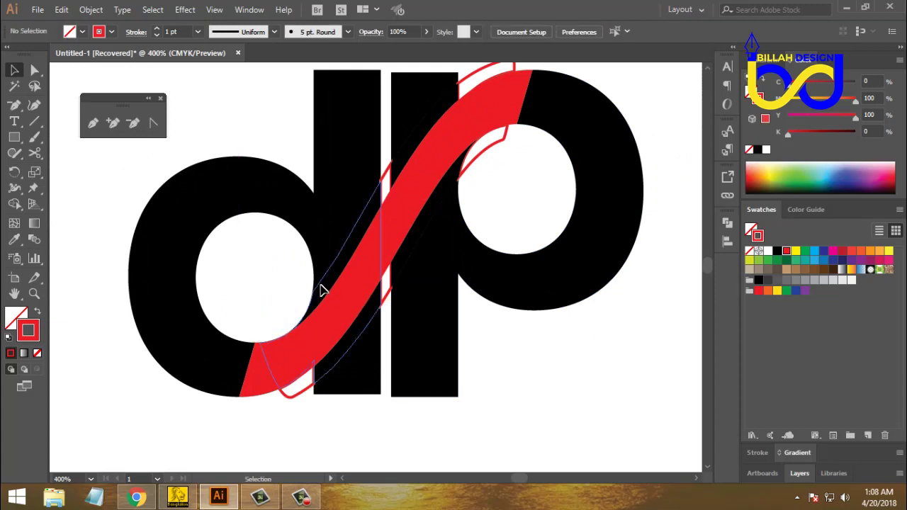
click(320, 291)
key(Delete)
drag(301, 401, 326, 411)
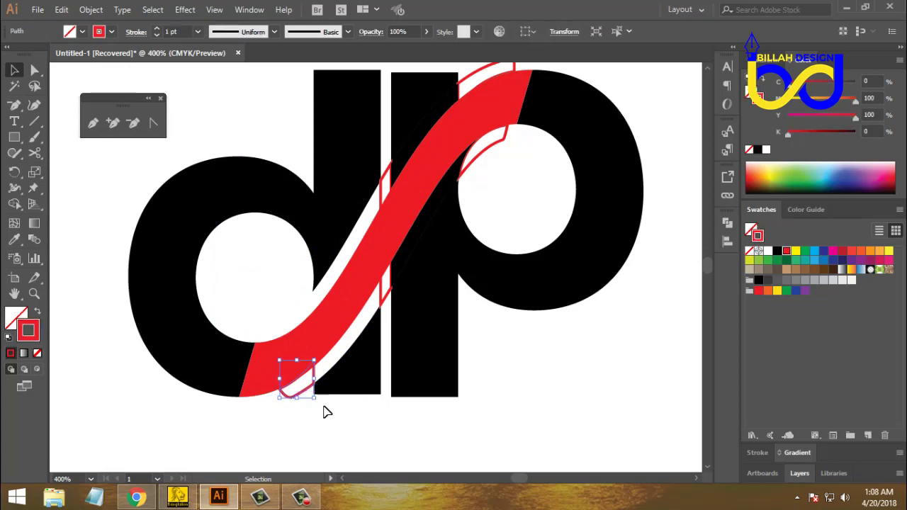
key(Delete)
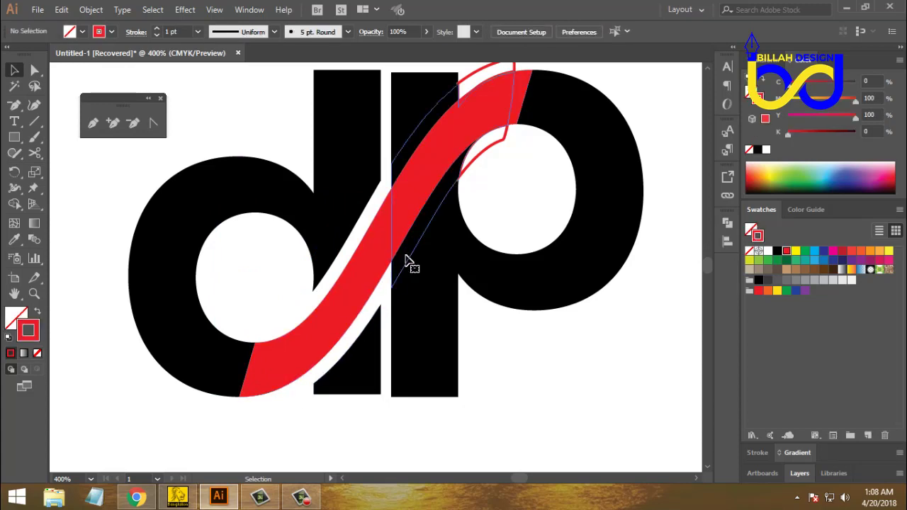
Step: Delete the small red outline shape near the p and the red outline piece at the top
click(407, 261)
click(475, 170)
click(481, 159)
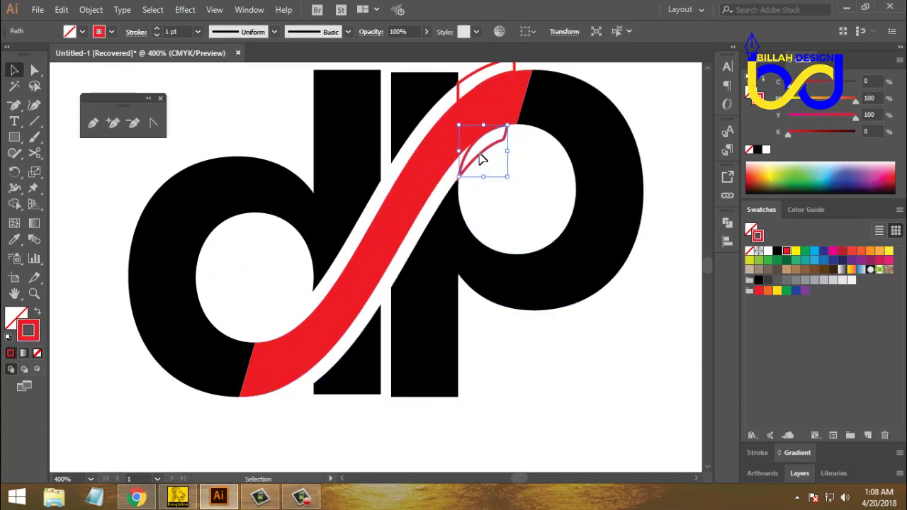
key(Delete)
click(476, 78)
key(Delete)
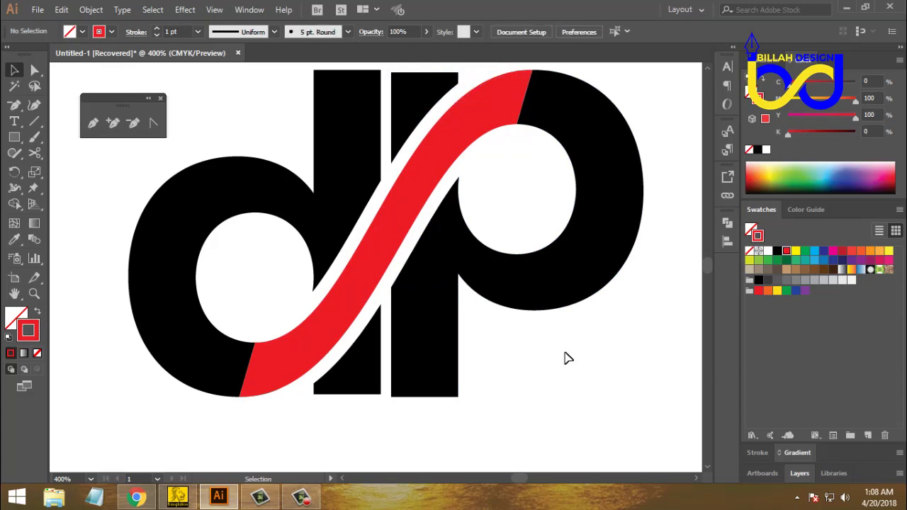
key(ctrl+minus)
key(ctrl+minus)
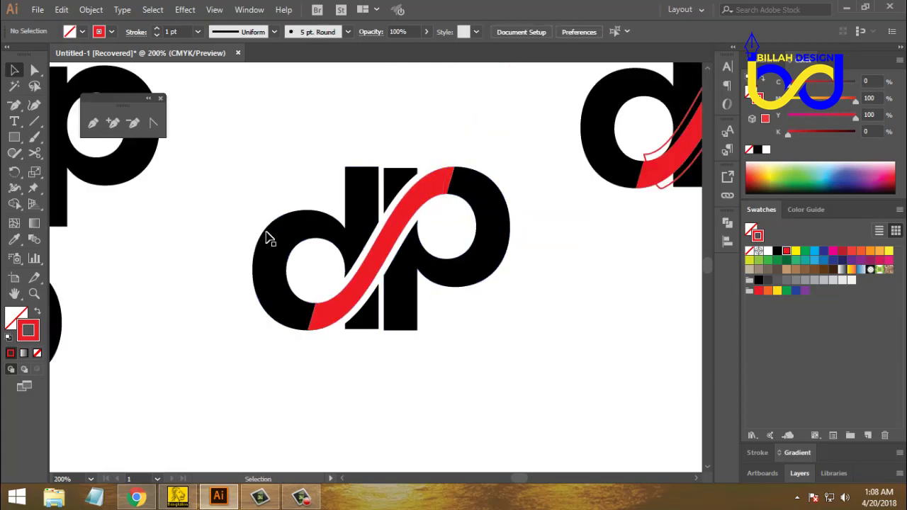
Step: Inspect the counter paths, drag the d's inner circle above the logo, and reselect the whole dp
drag(233, 153, 551, 356)
click(536, 314)
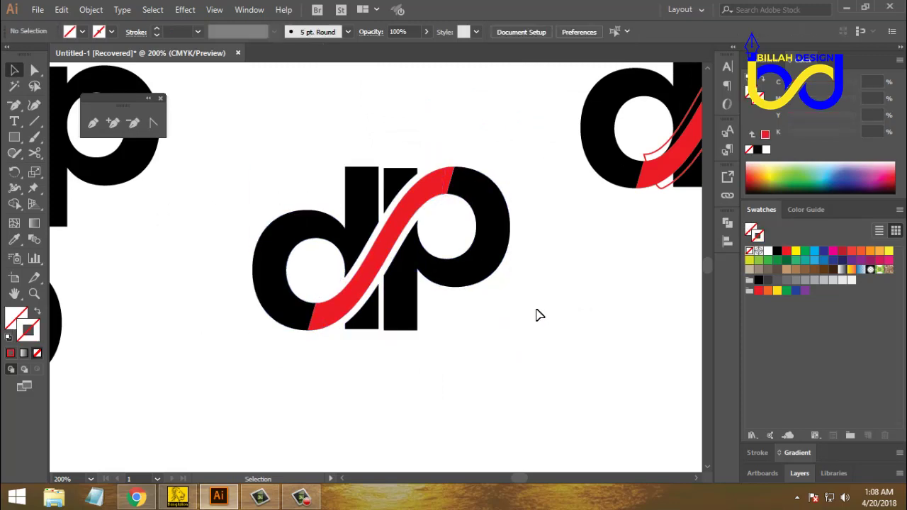
click(438, 208)
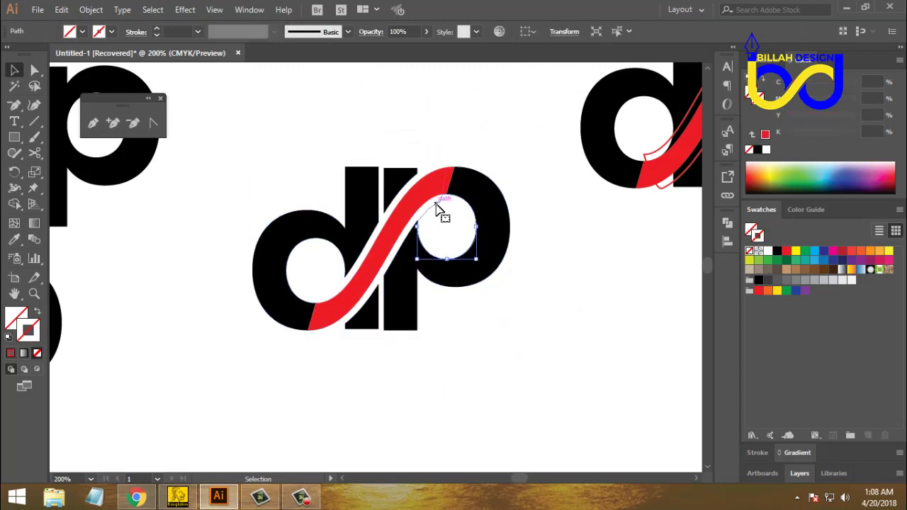
click(567, 273)
drag(338, 291, 330, 161)
click(600, 318)
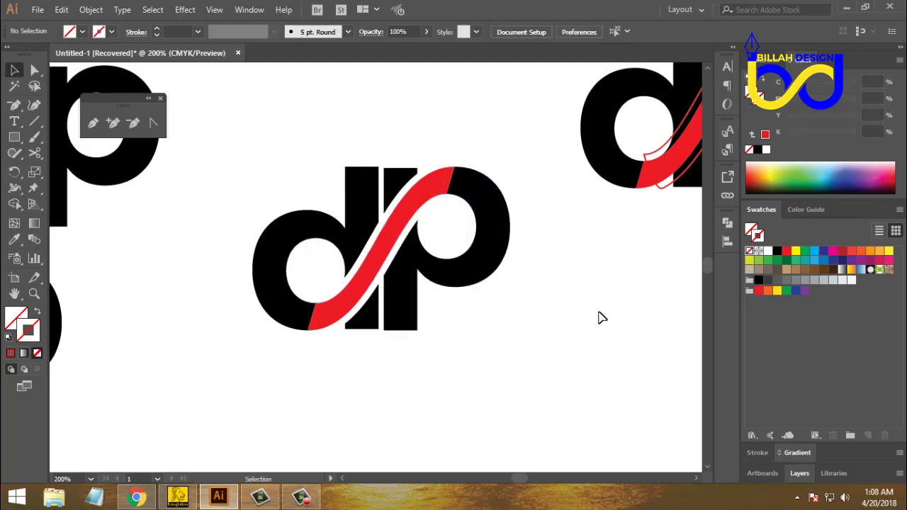
drag(234, 145, 537, 356)
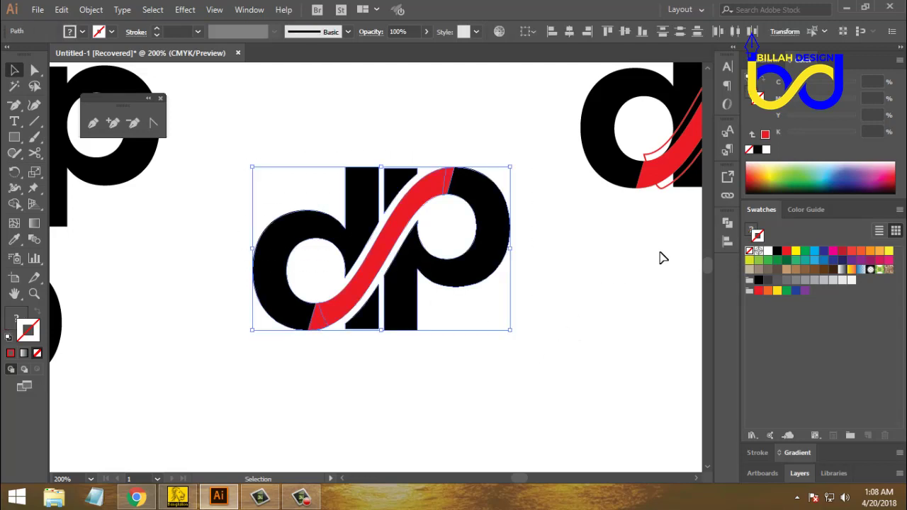
Step: Unite the dp logo pieces into one shape with Pathfinder and fill it solid black
click(725, 222)
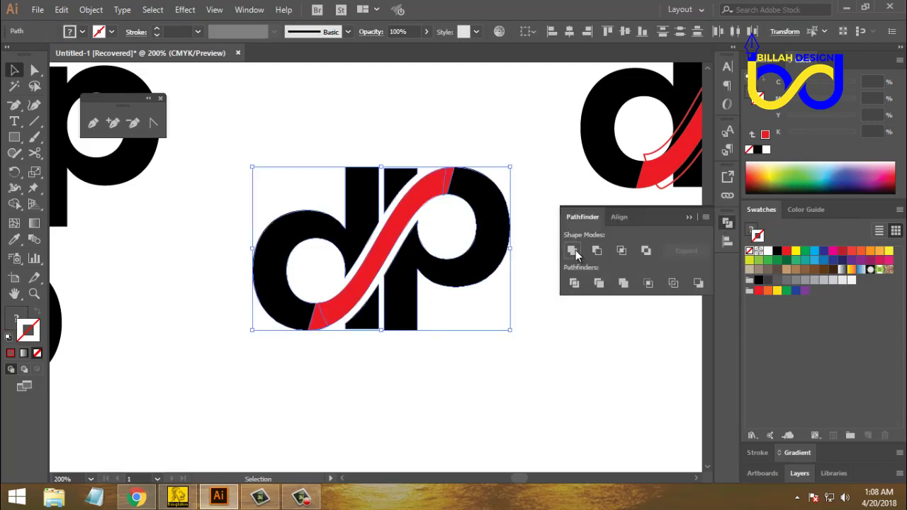
click(571, 250)
click(727, 223)
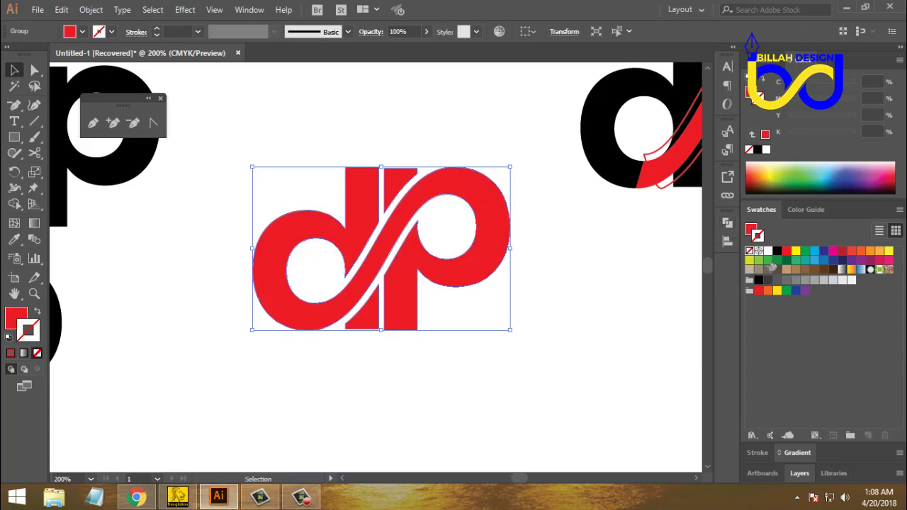
click(752, 231)
click(777, 251)
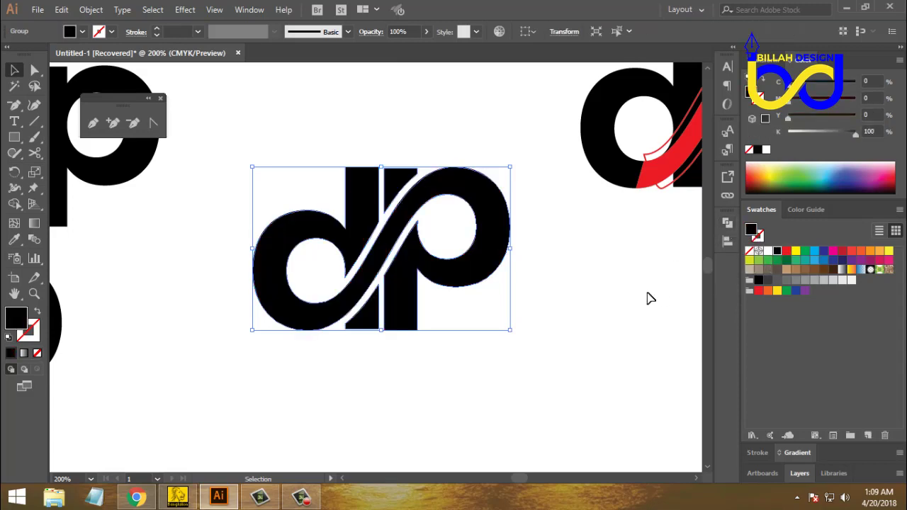
click(587, 322)
key(ctrl+equal)
key(ctrl+equal)
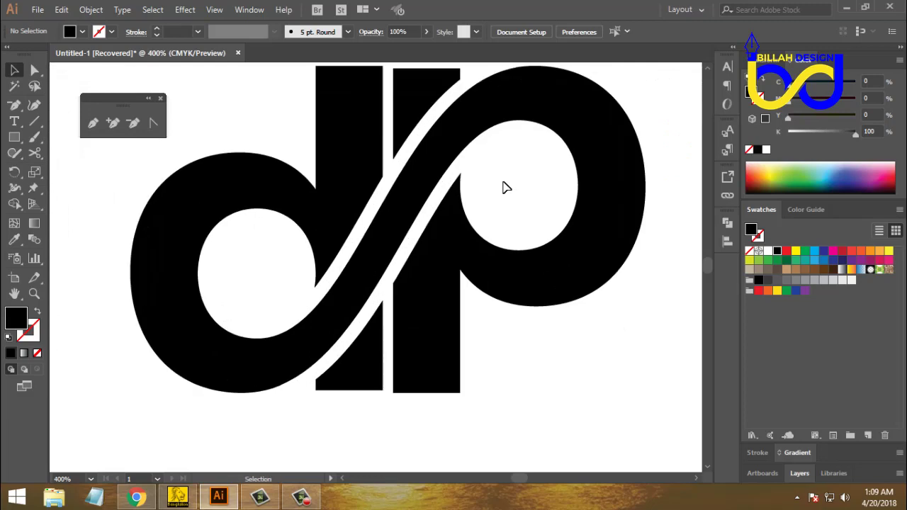
Step: Zoom in on the stems and nudge the right stem's top edge upward with Direct Selection
drag(504, 186, 520, 244)
drag(520, 374, 510, 297)
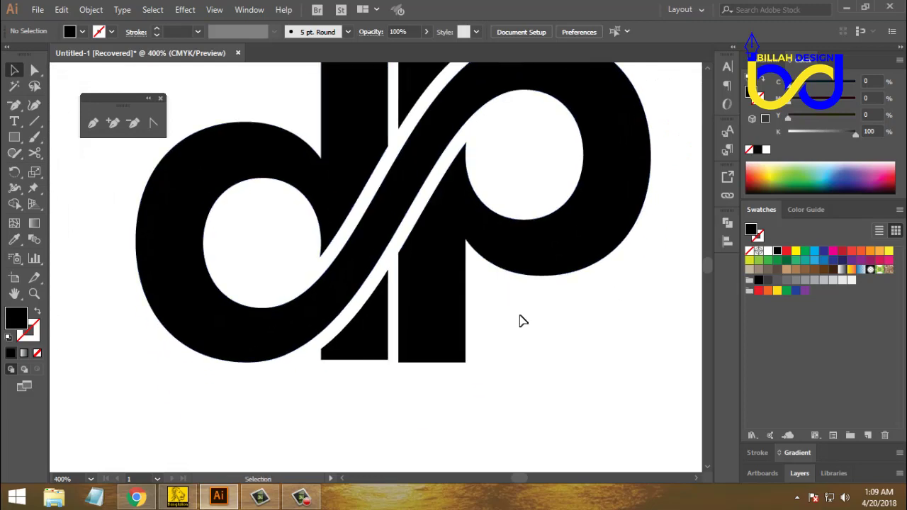
key(ctrl+minus)
key(ctrl+equal)
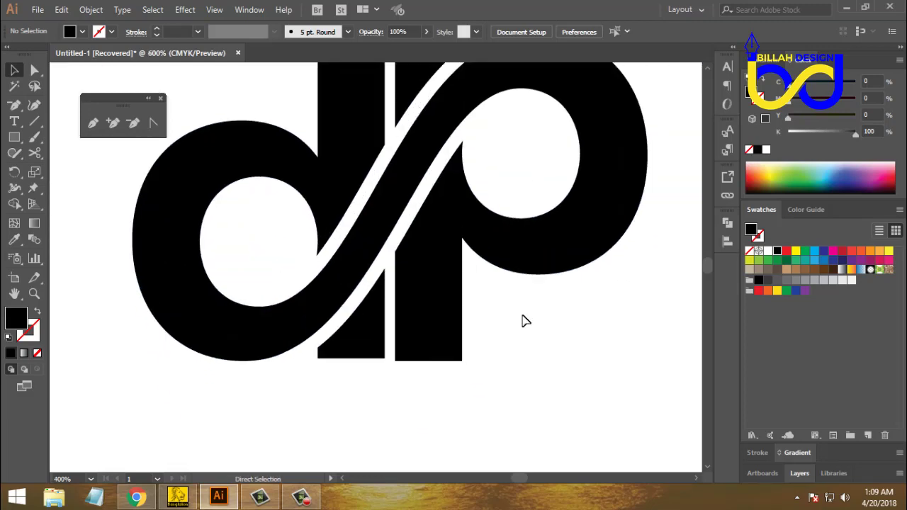
key(ctrl+equal)
key(ctrl+equal)
drag(529, 130, 568, 248)
scroll(567, 247, up, 4)
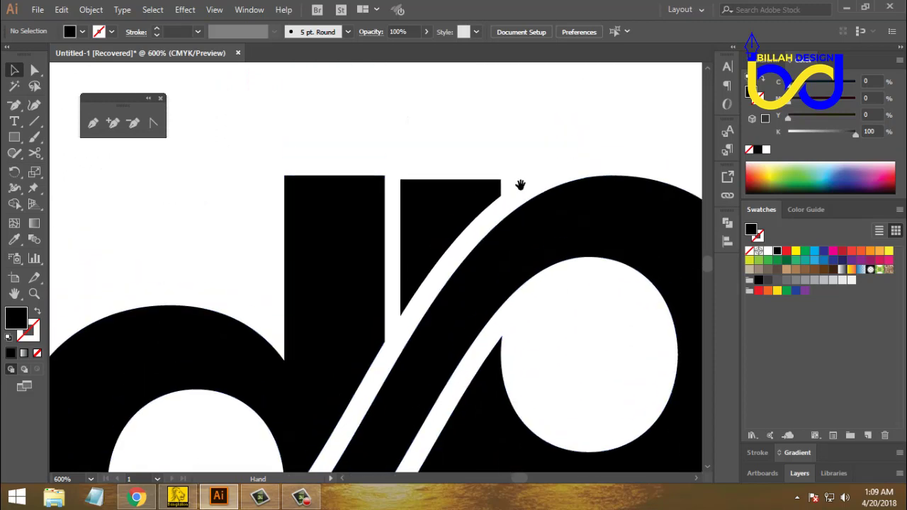
key(a)
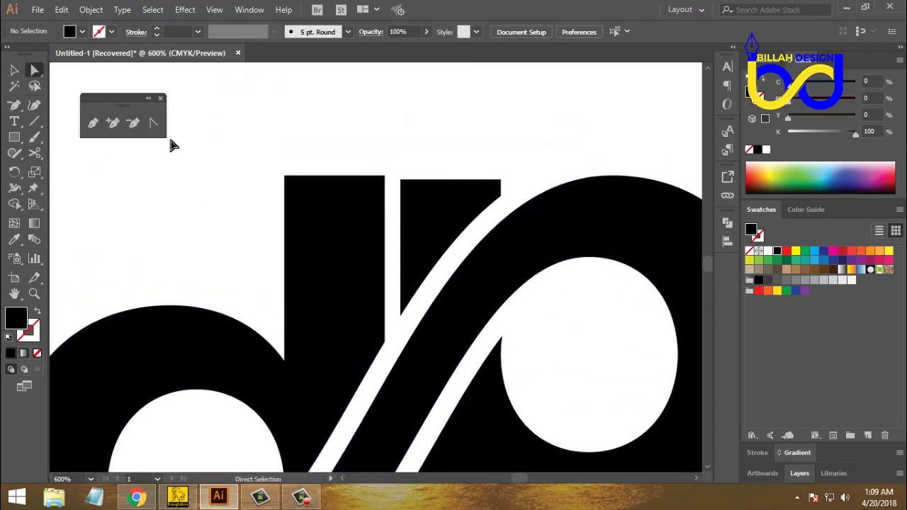
scroll(415, 162, up, 1)
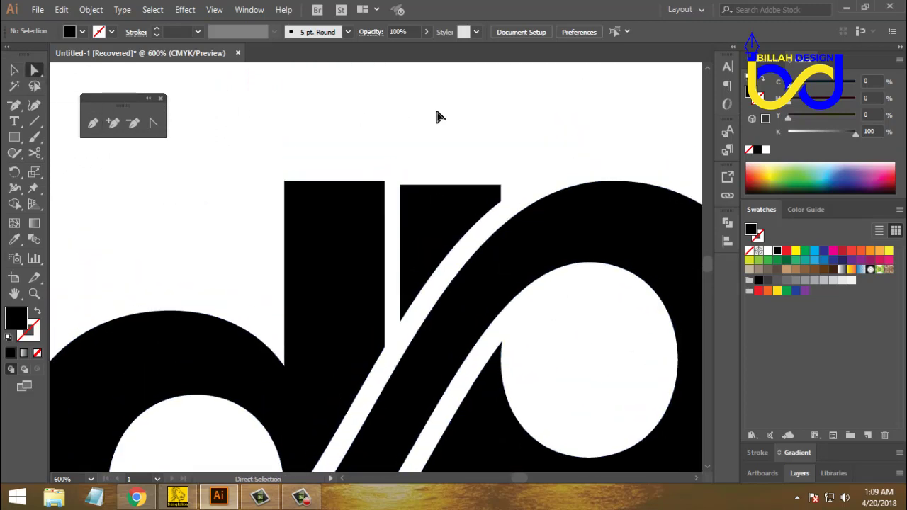
click(449, 185)
key(Up)
key(Up)
key(Up)
key(Up)
key(Up)
key(Up)
key(Up)
key(Up)
key(Up)
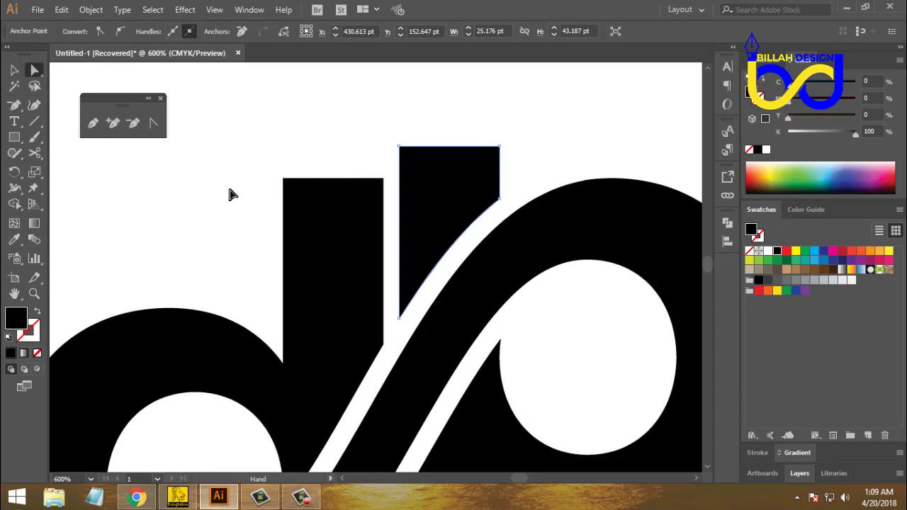
Step: Draw a rectangle above the stems and cut it from the stem piece with Minus Front
click(16, 137)
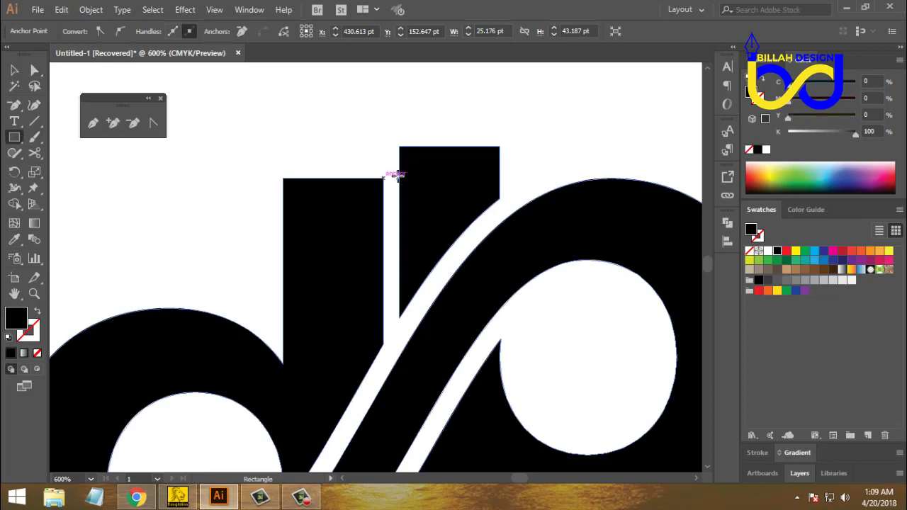
drag(383, 178, 513, 130)
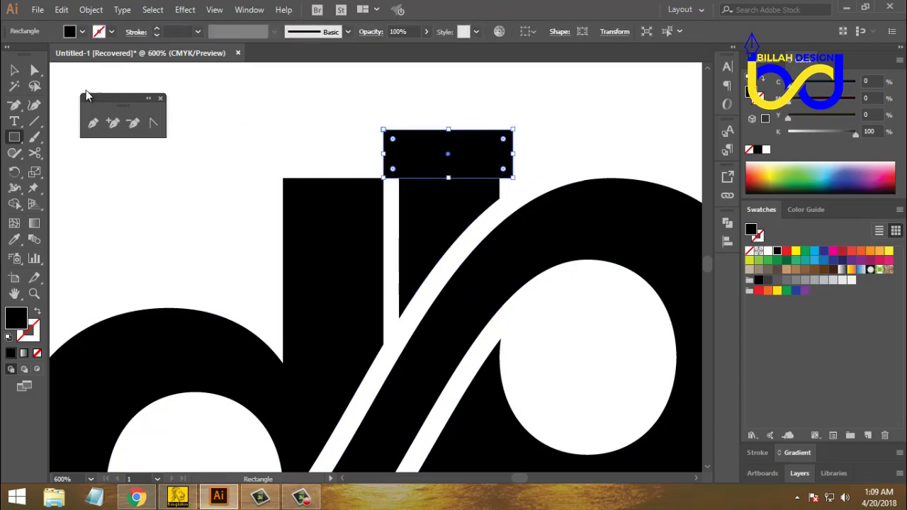
click(34, 70)
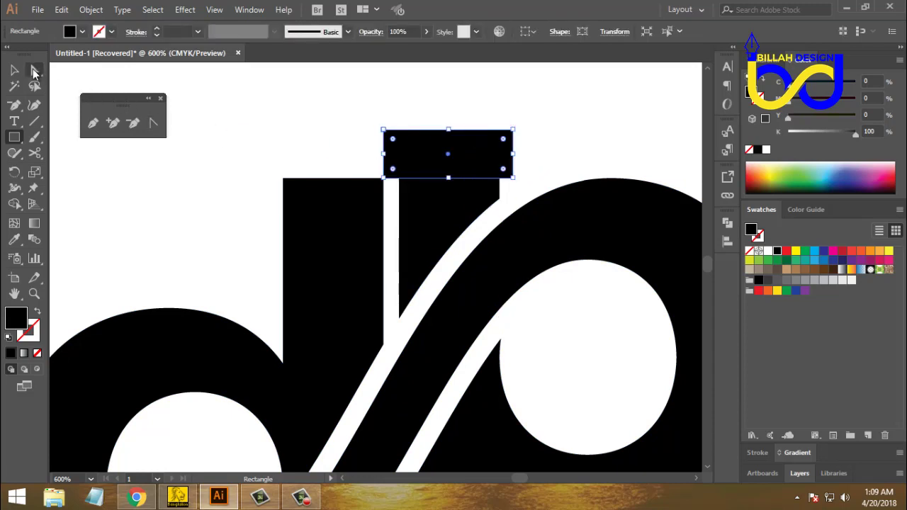
click(537, 156)
click(425, 190)
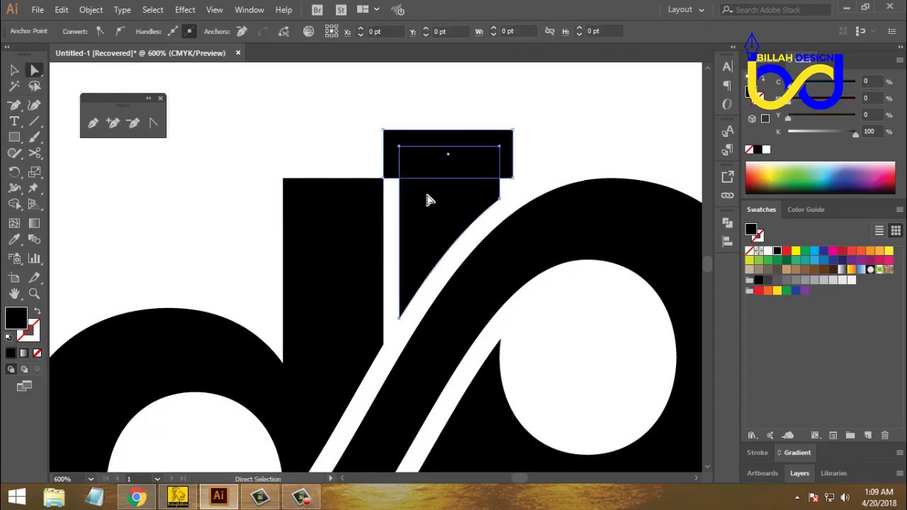
click(727, 224)
click(599, 252)
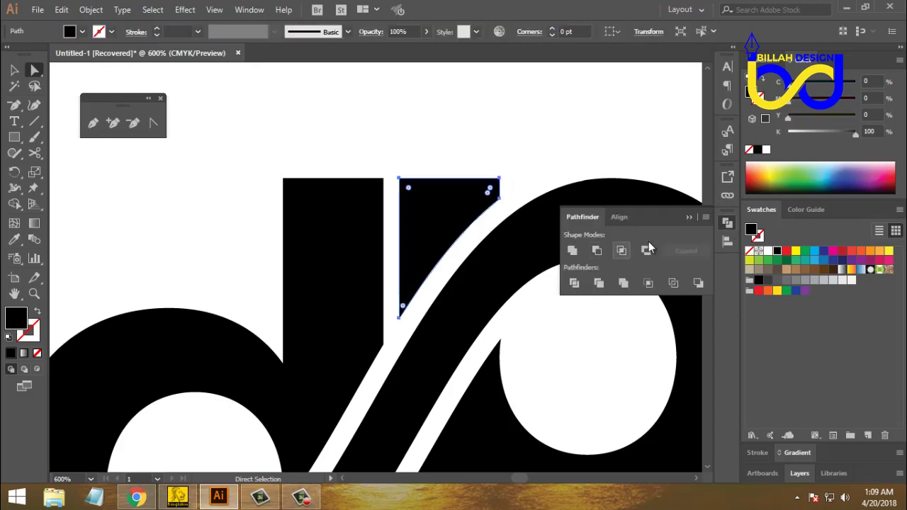
click(728, 225)
click(320, 168)
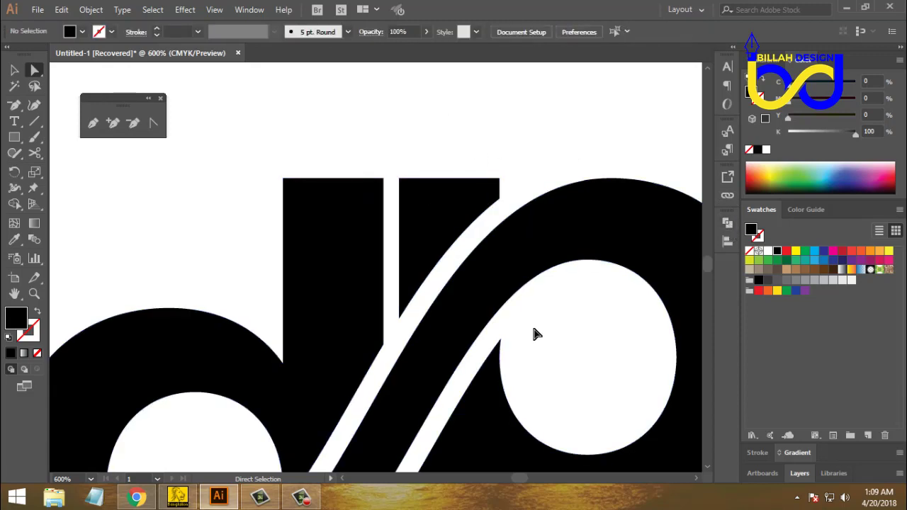
drag(536, 331, 546, 141)
Step: Draw a rectangle just under the bottom of the p's stem
scroll(547, 347, down, 3)
scroll(568, 332, down, 1)
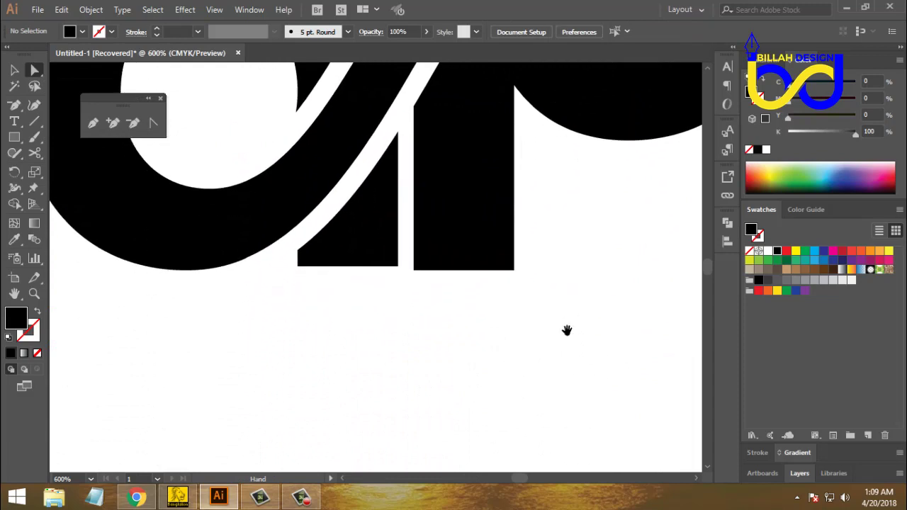
drag(481, 331, 494, 328)
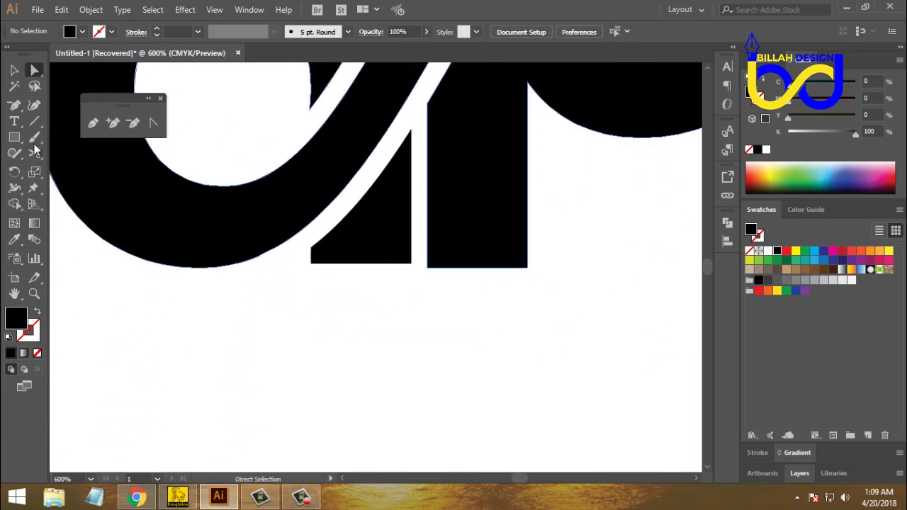
click(14, 136)
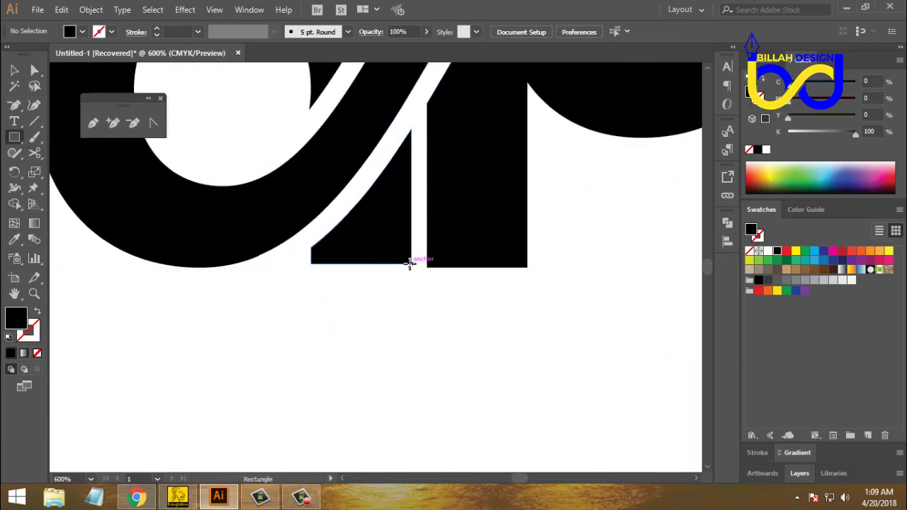
drag(411, 264, 562, 281)
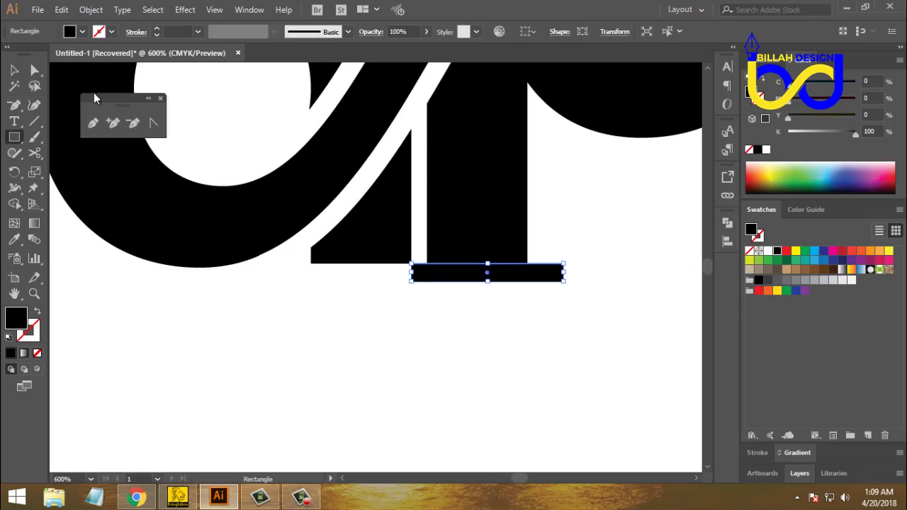
Step: Subtract the rectangle from the p with Minus Front, then view the whole artboard
click(34, 70)
shift+click(508, 228)
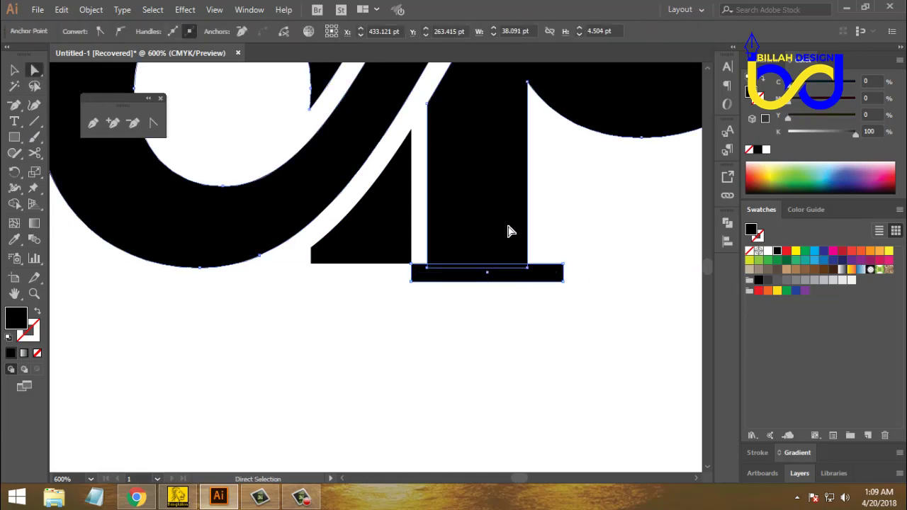
click(727, 223)
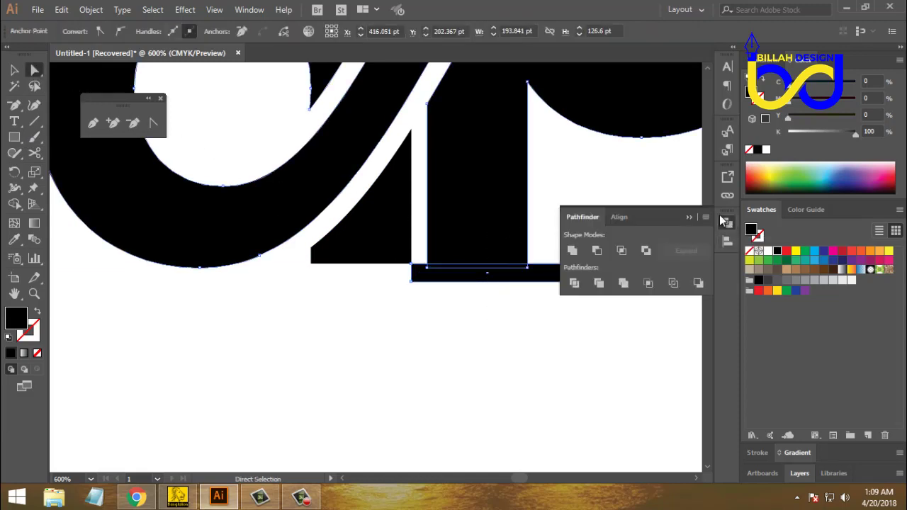
click(596, 250)
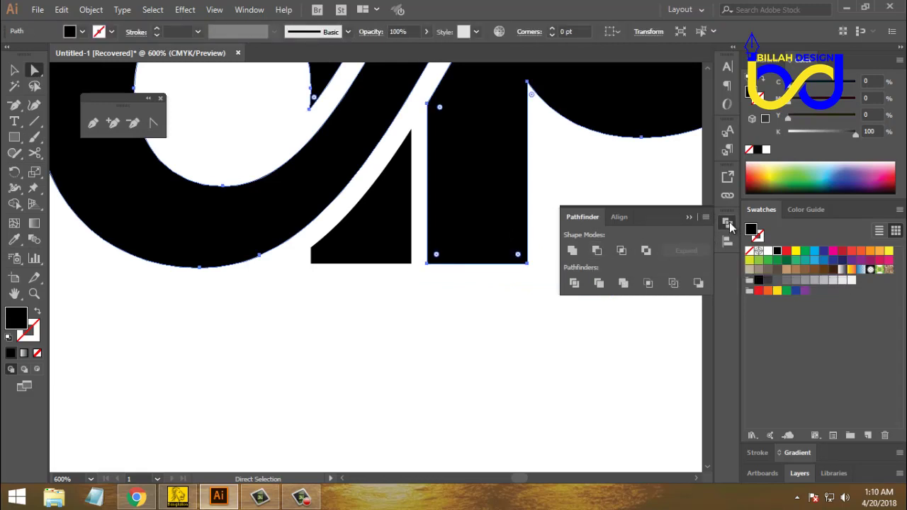
click(727, 224)
click(621, 328)
key(ctrl+1)
Step: Move the dp logo up slightly and scale it larger around its centre
key(v)
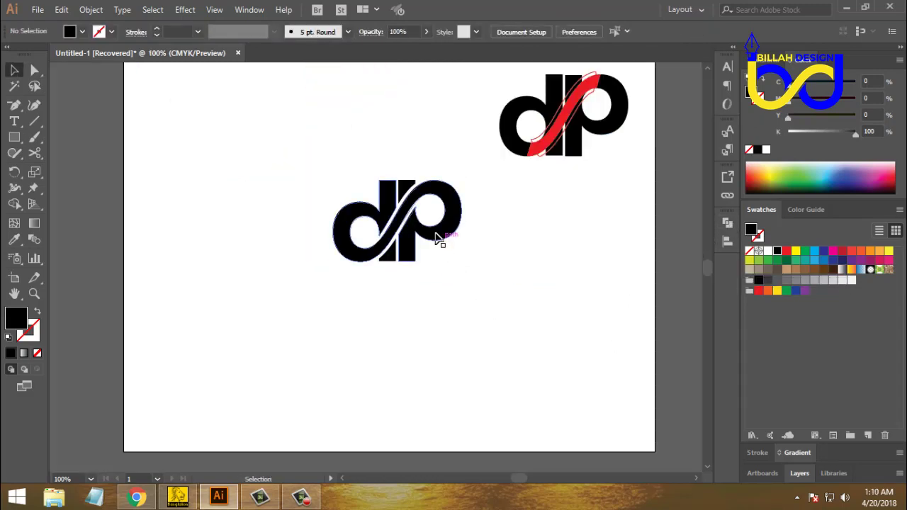
drag(433, 219, 421, 213)
click(430, 245)
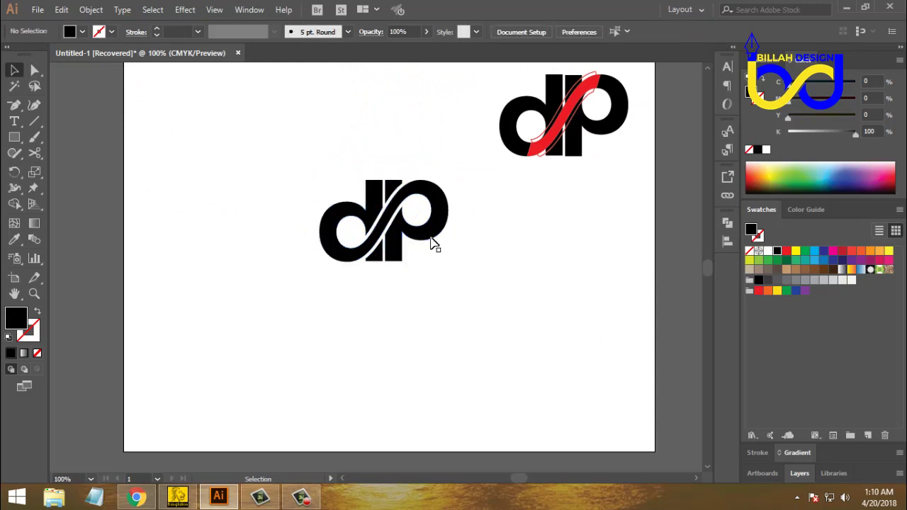
click(428, 228)
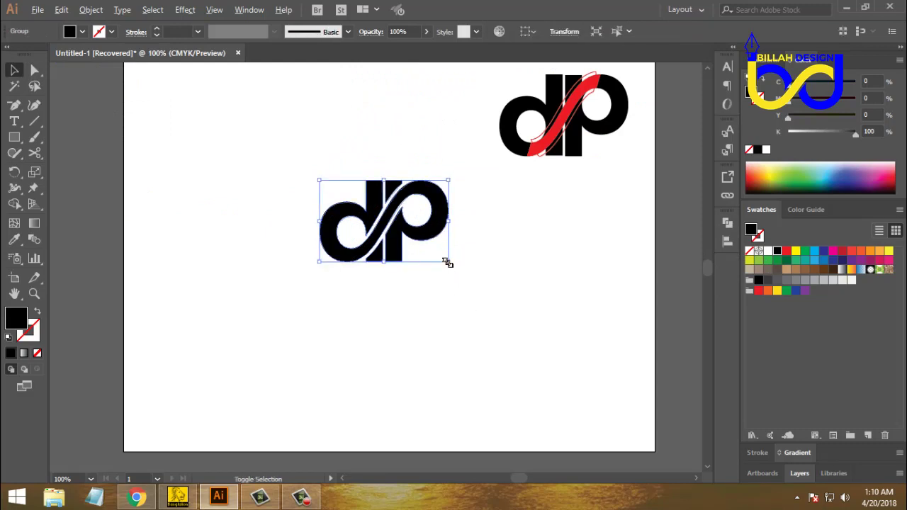
drag(449, 263, 484, 286)
click(548, 330)
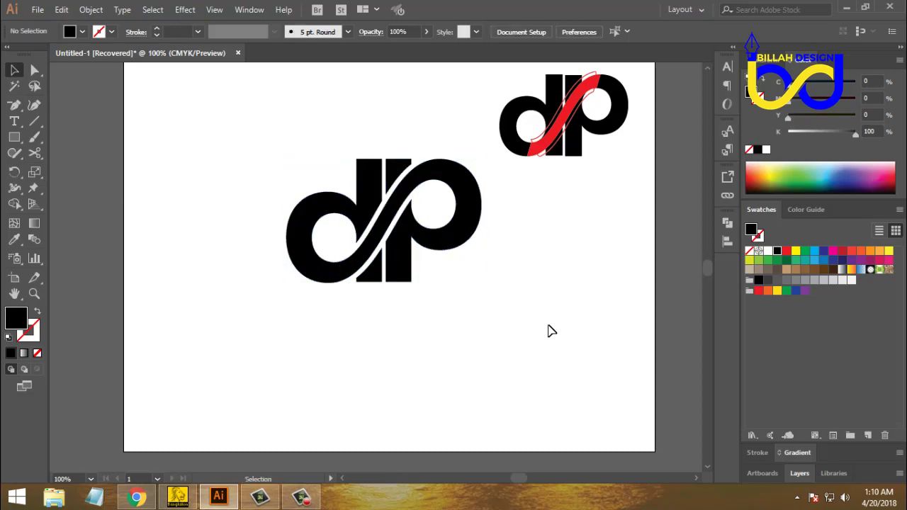
Step: Delete the small red reference logo and nudge the large logo slightly down and right
drag(561, 258, 549, 308)
click(567, 196)
click(613, 267)
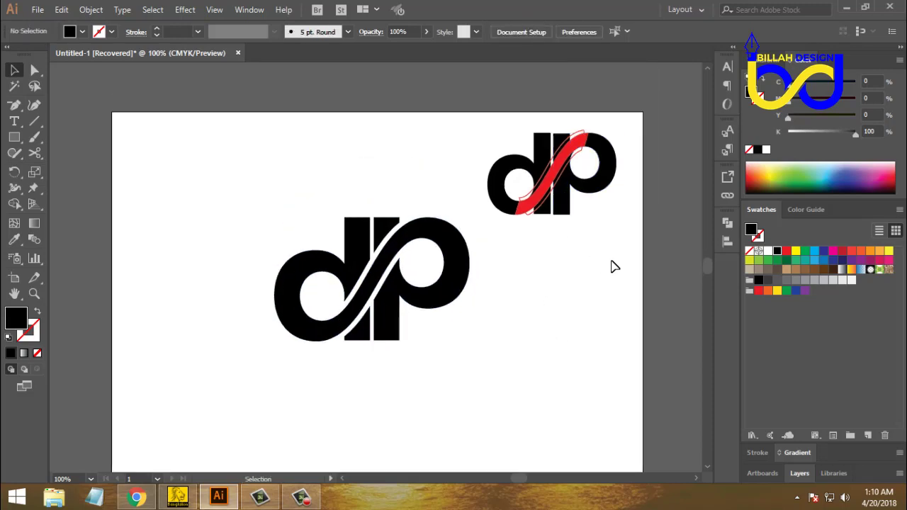
drag(640, 121, 520, 228)
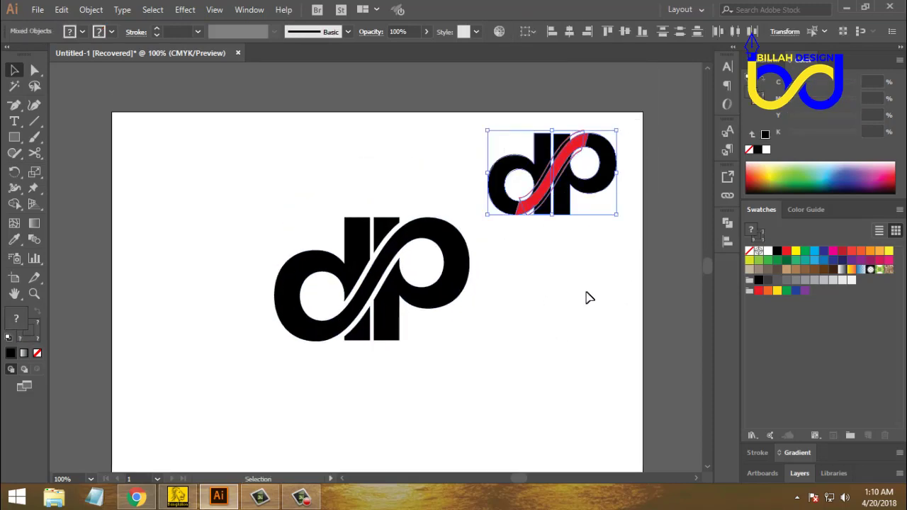
key(Delete)
drag(555, 381, 562, 308)
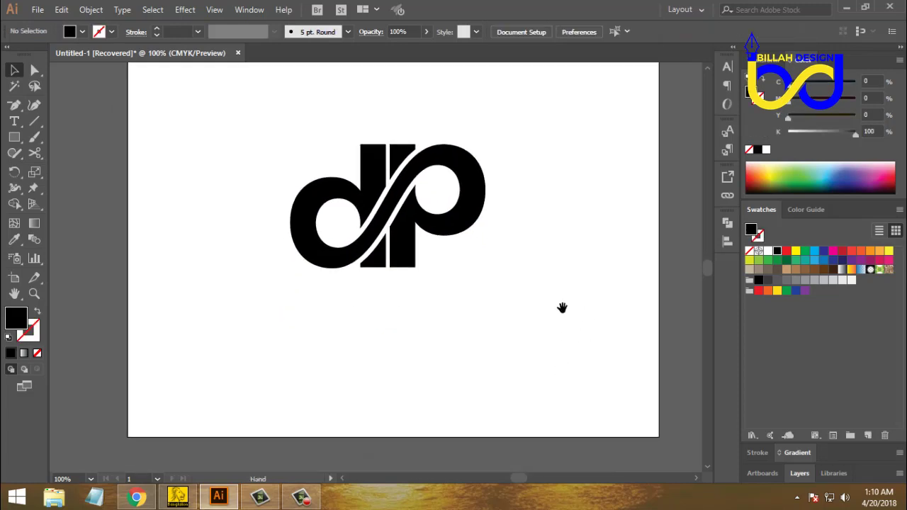
drag(475, 219, 477, 229)
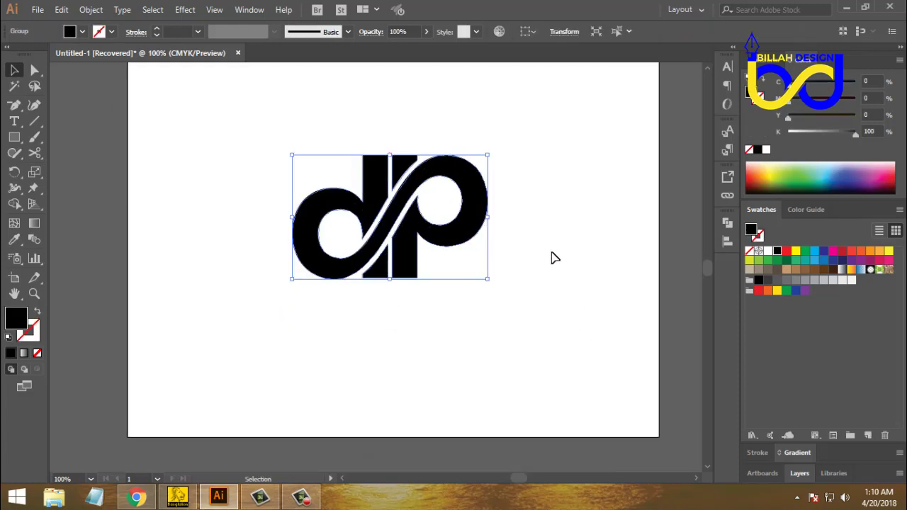
Step: Recolour the dp logo dark grey and fill its two stem triangles a lighter orange
click(767, 279)
click(516, 277)
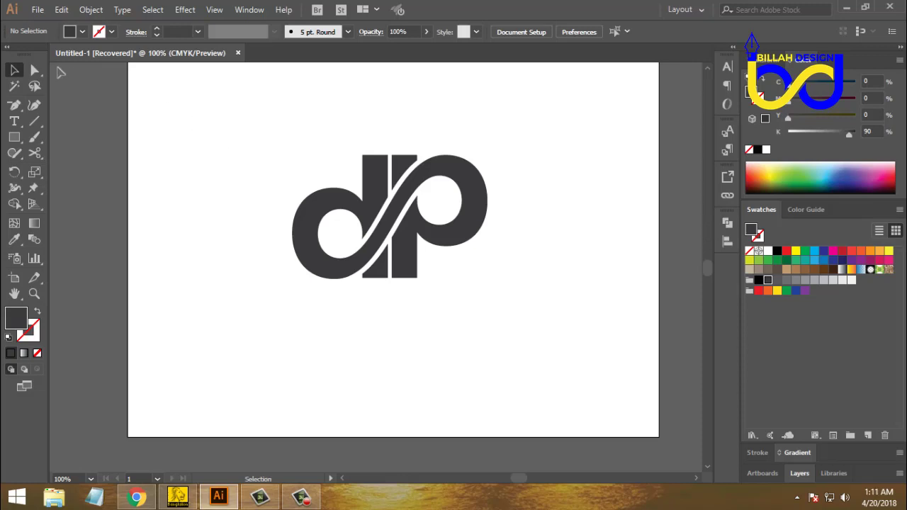
click(36, 70)
click(383, 275)
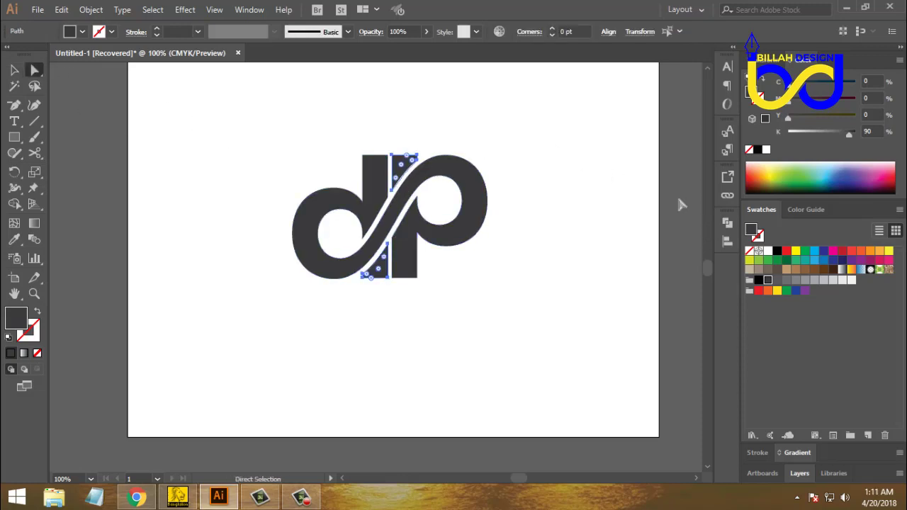
click(768, 291)
drag(829, 107, 828, 106)
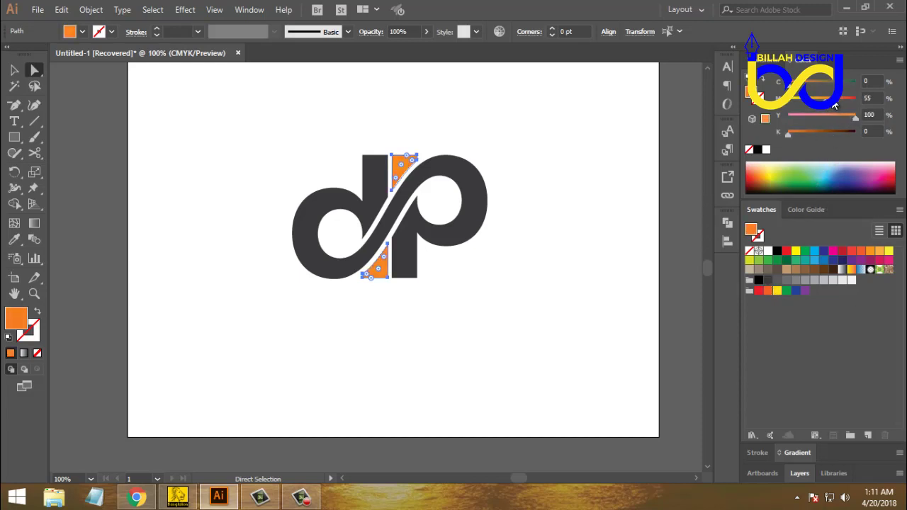
click(570, 255)
click(16, 70)
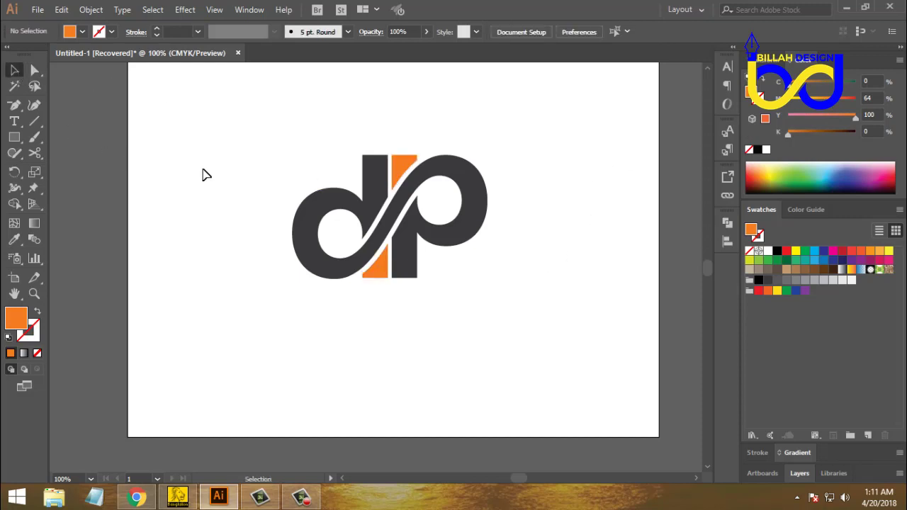
drag(212, 187, 220, 210)
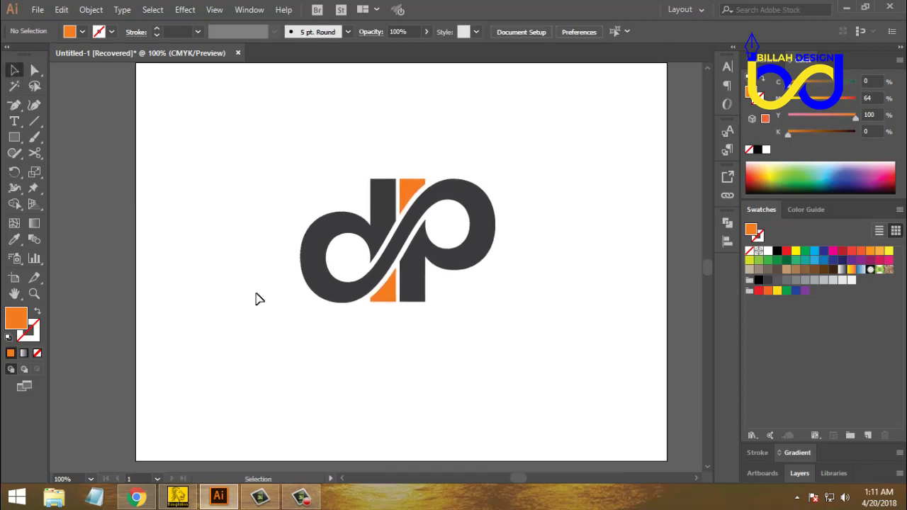